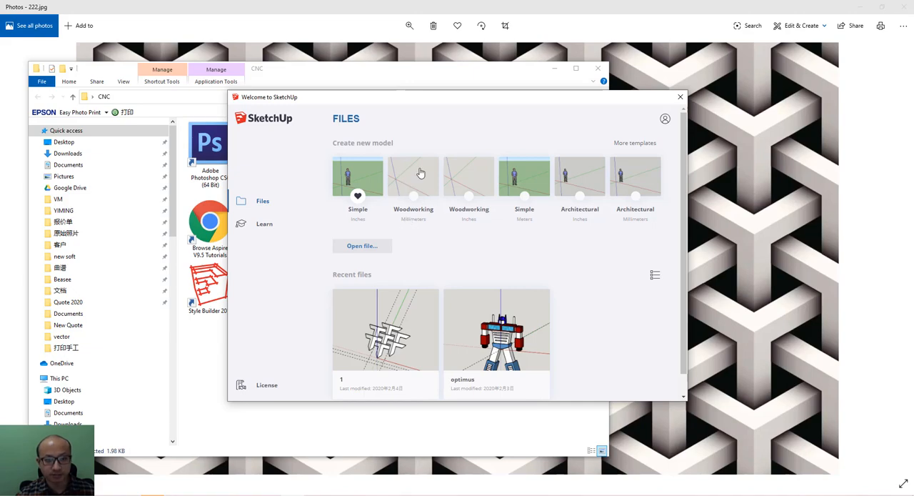
# Start a new model from the Woodworking template in millimeters.
pyautogui.click(407, 221)
pyautogui.click(552, 69)
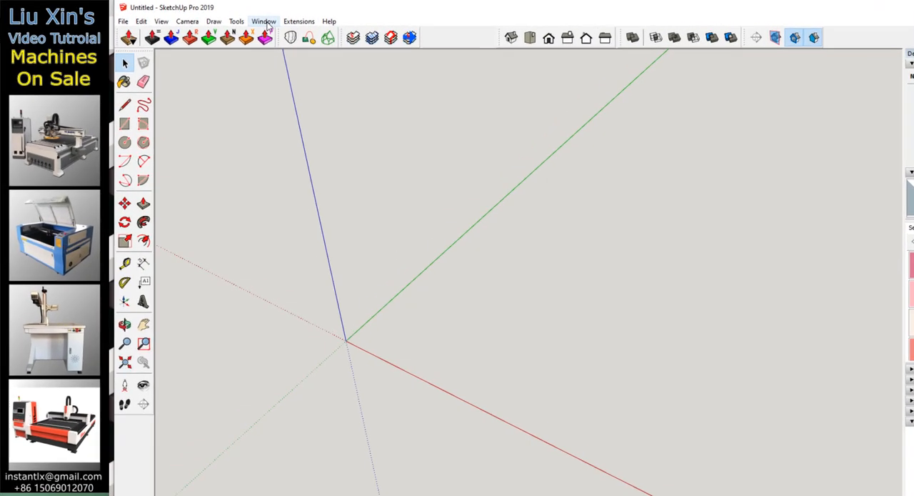
# Set the model's length unit precision to 0.00 mm.
pyautogui.click(230, 19)
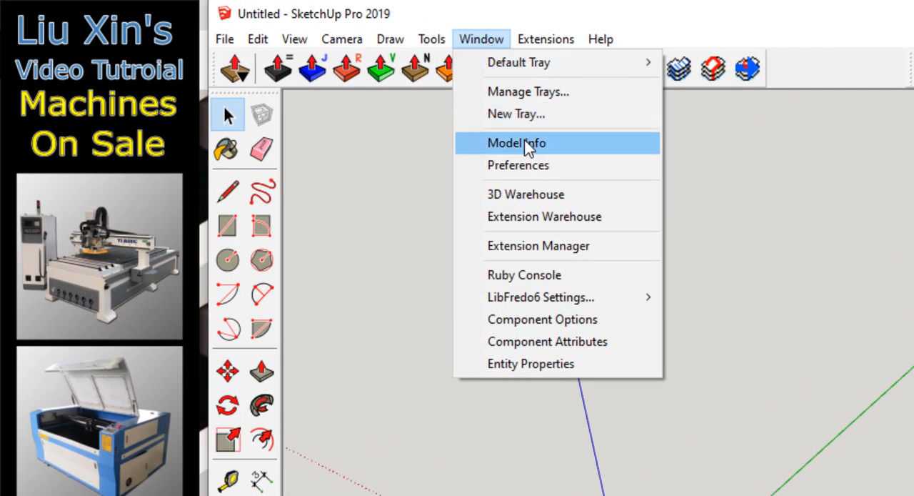
pyautogui.click(527, 146)
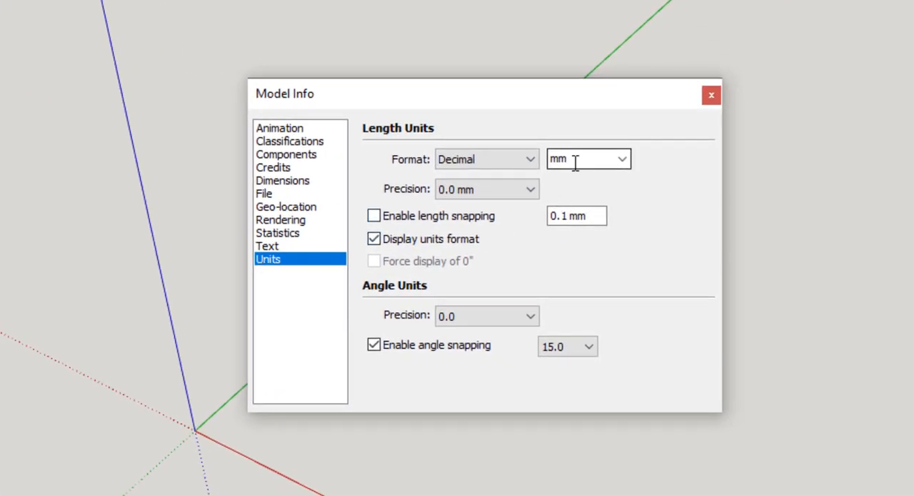
pyautogui.click(514, 192)
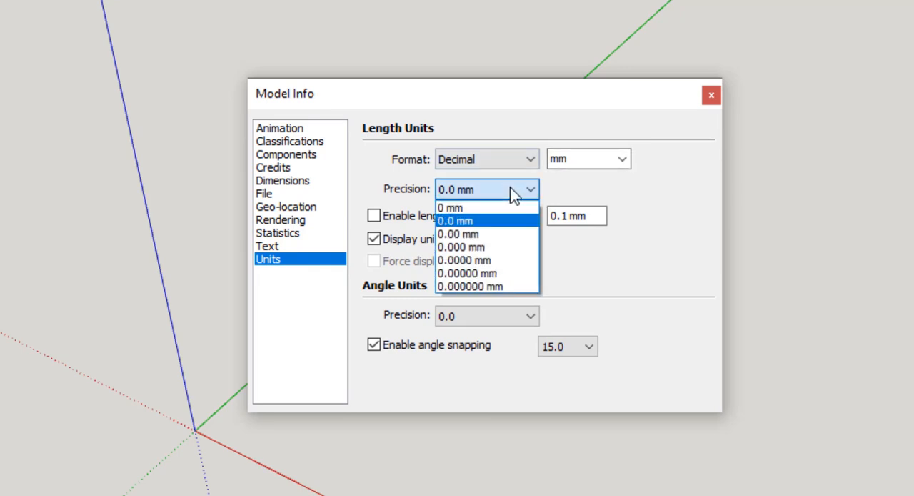
pyautogui.click(483, 234)
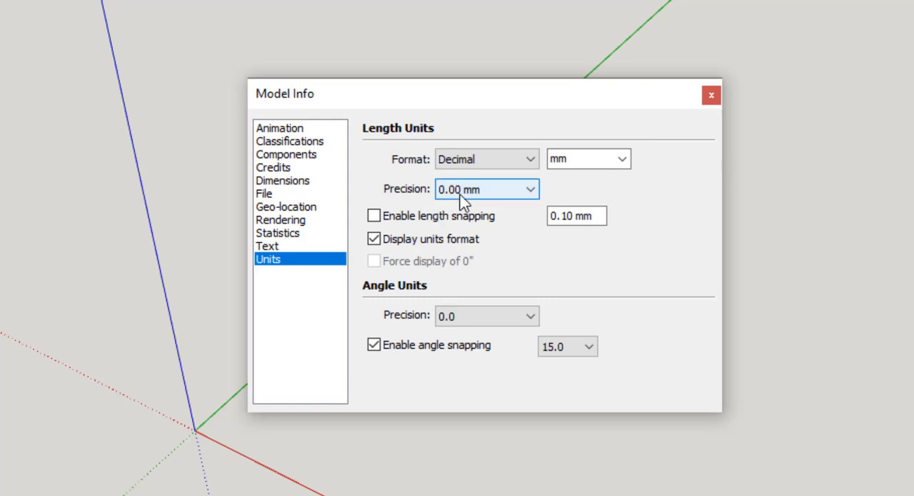
pyautogui.click(570, 217)
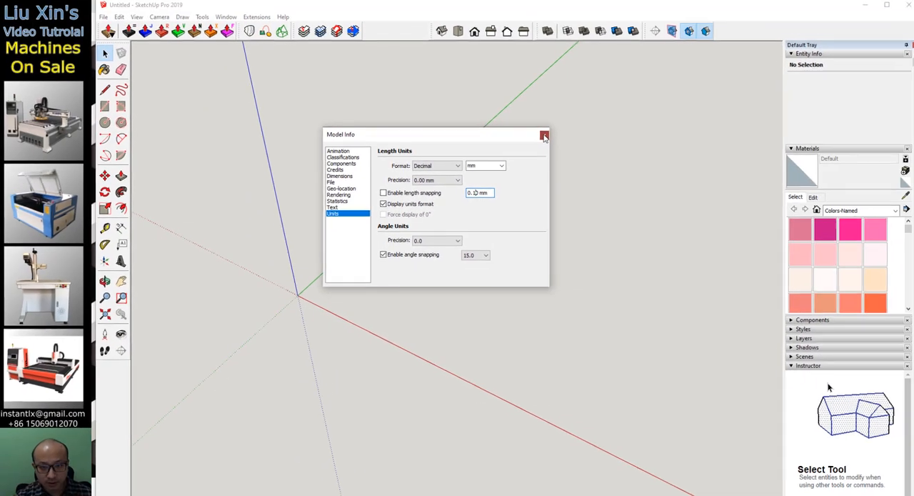
pyautogui.click(711, 95)
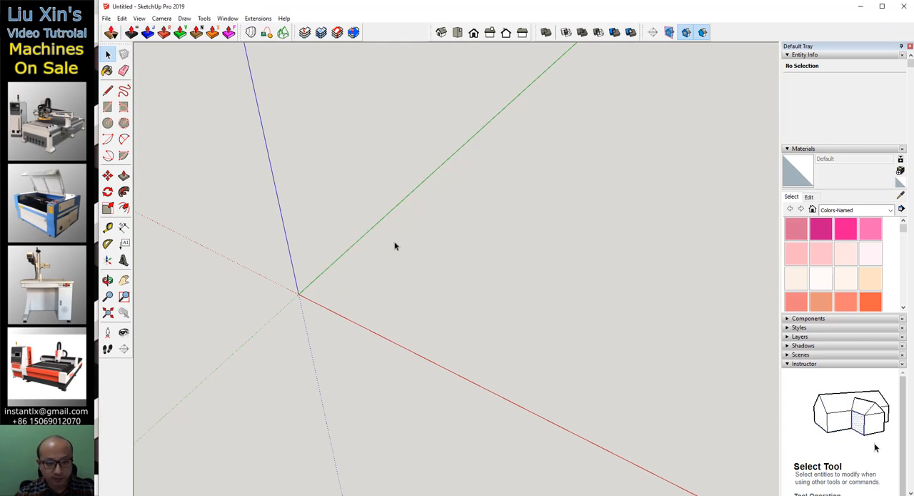
# Create a guide line parallel to the red axis, offset 50 mm in the negative green direction.
pyautogui.press('t')
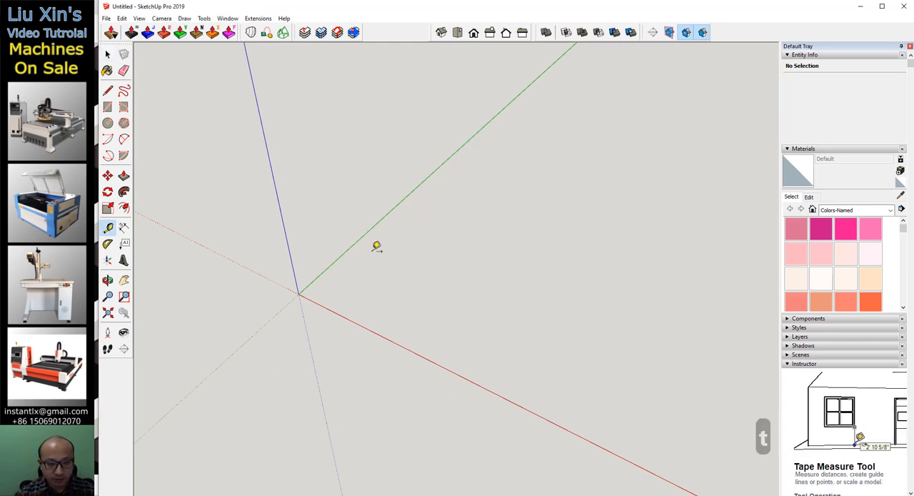
pyautogui.click(330, 310)
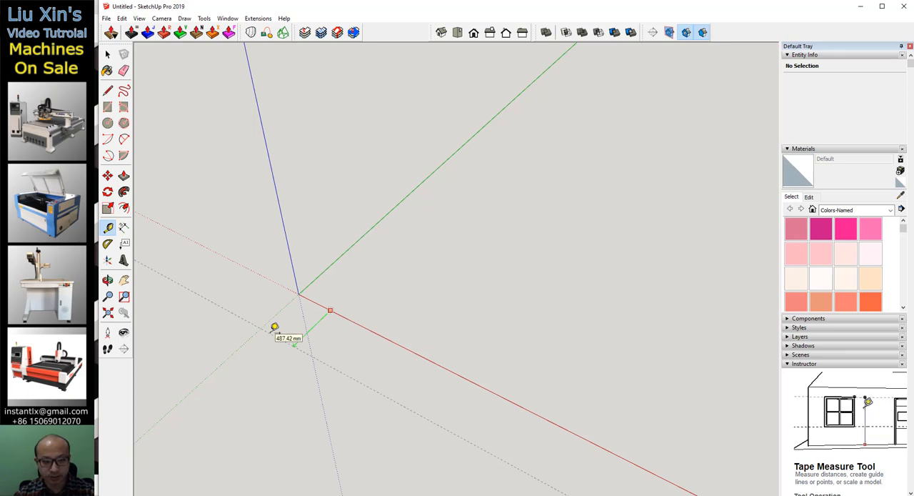
pyautogui.write('50')
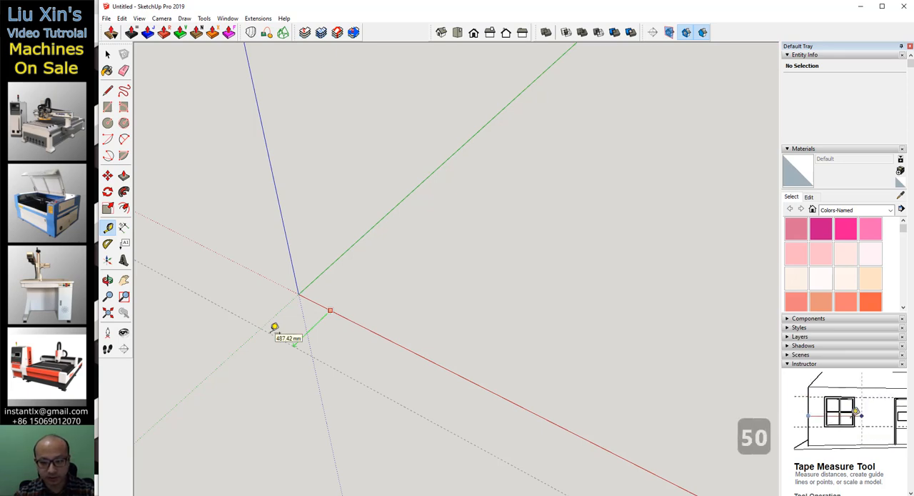
pyautogui.press('Return')
# Create two guide lines parallel to the green axis, offset 50 mm on either side of it.
pyautogui.moveTo(296, 290)
pyautogui.mouseDown(button='middle')
pyautogui.moveTo(296, 298)
pyautogui.moveTo(304, 292)
pyautogui.mouseUp(button='middle')
pyautogui.scroll(2, 304, 291)
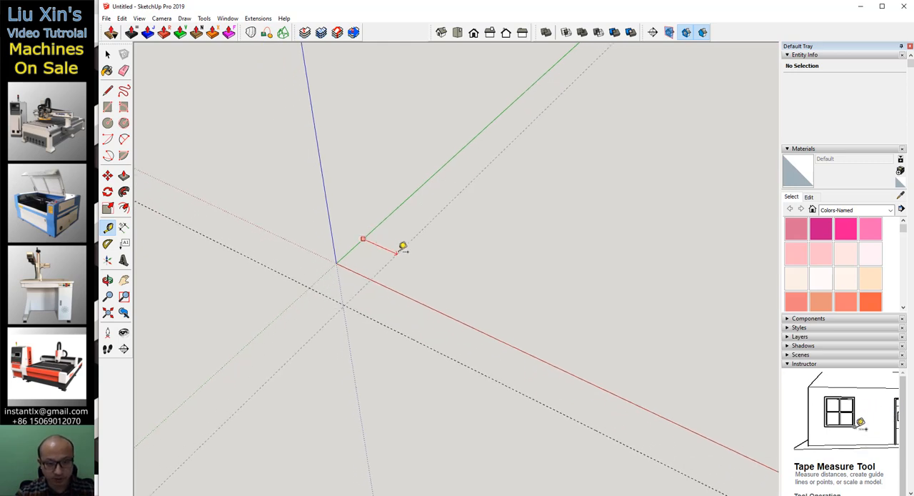
pyautogui.write('50')
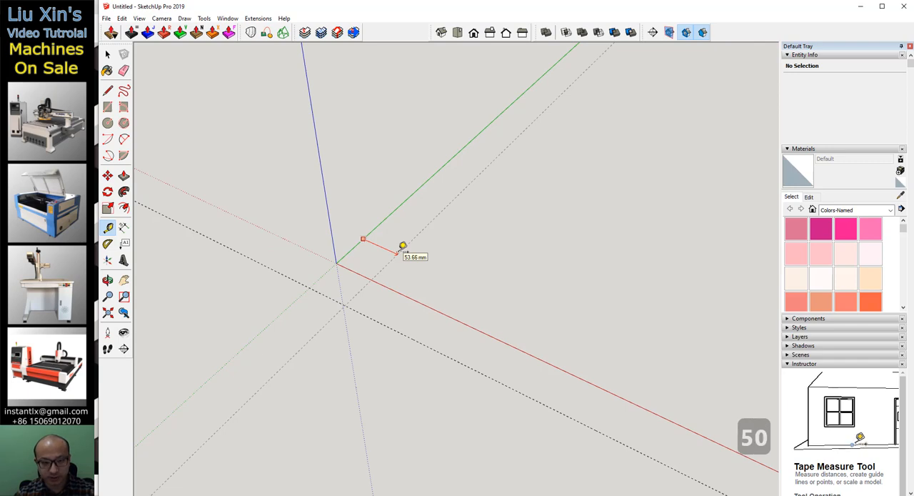
pyautogui.press('Return')
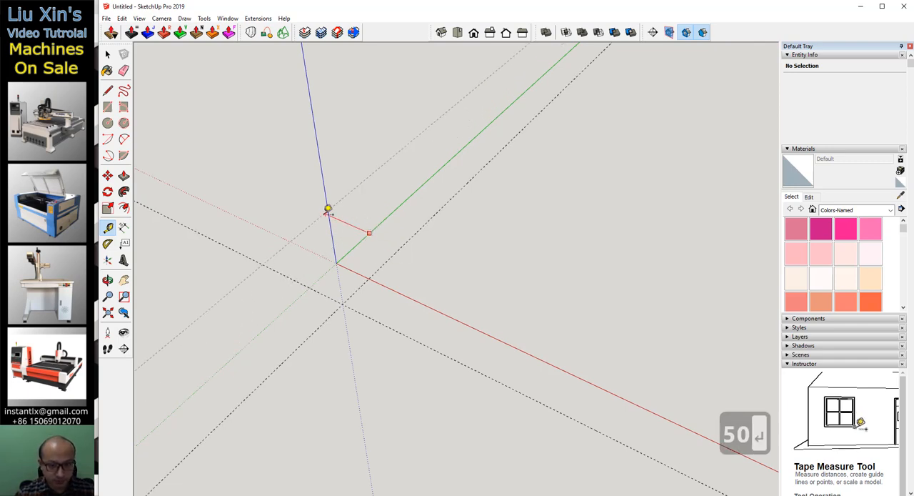
pyautogui.write('50')
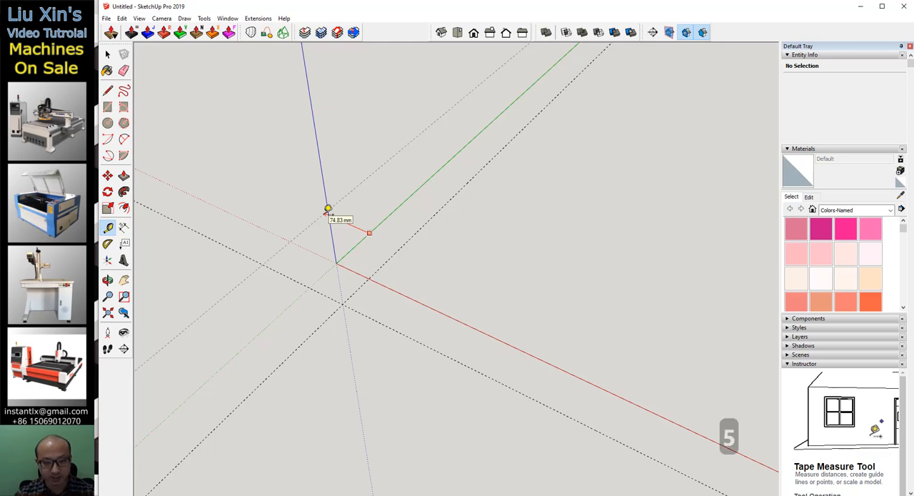
pyautogui.press('Return')
# Create a guide line 25 mm from the guide parallel to the red axis, on the side toward that axis.
pyautogui.scroll(3, 342, 294)
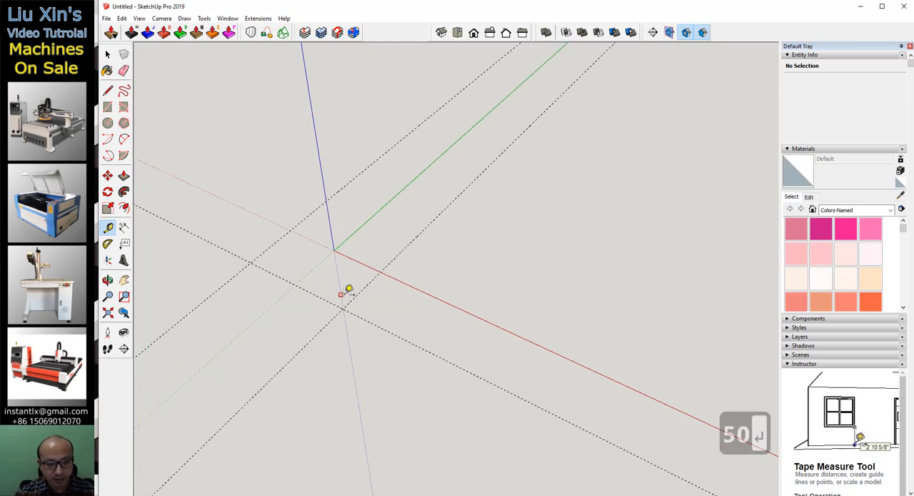
pyautogui.click(360, 319)
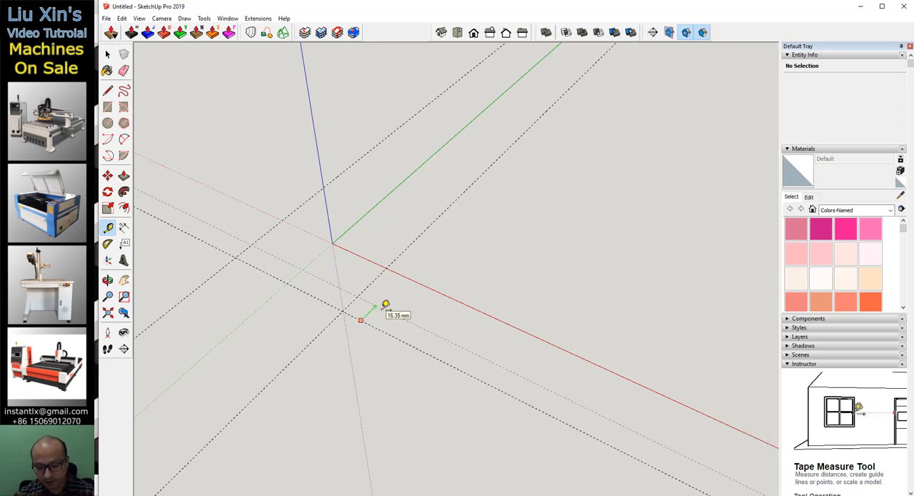
pyautogui.write('25')
pyautogui.press('Return')
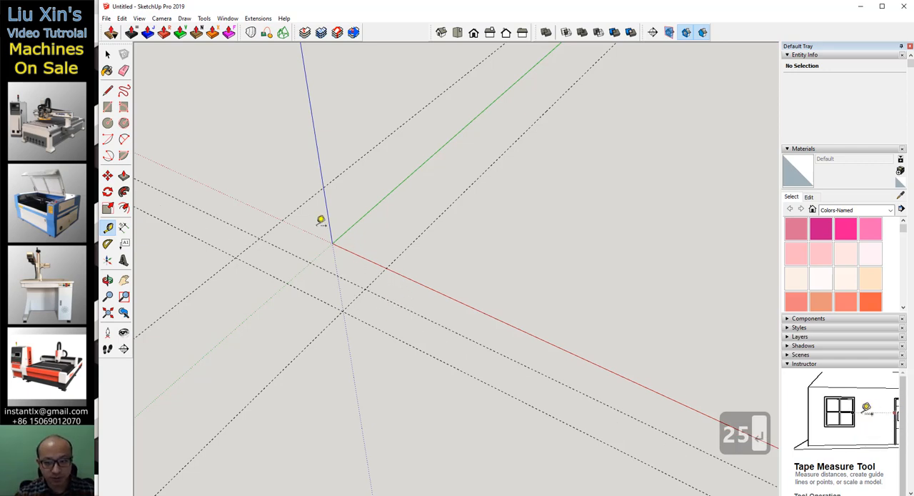
# Draw a rectangle between opposite intersections of the guides, filling the strip enclosed by all four guide lines.
pyautogui.press('r')
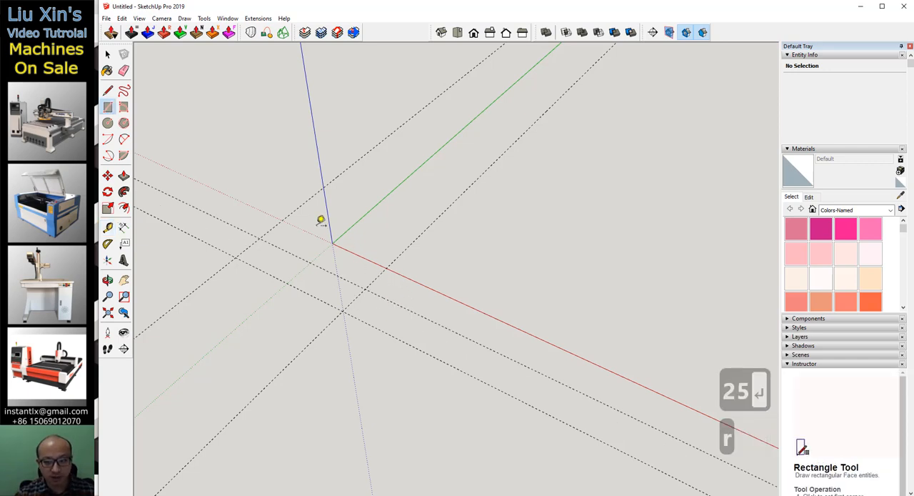
pyautogui.click(260, 238)
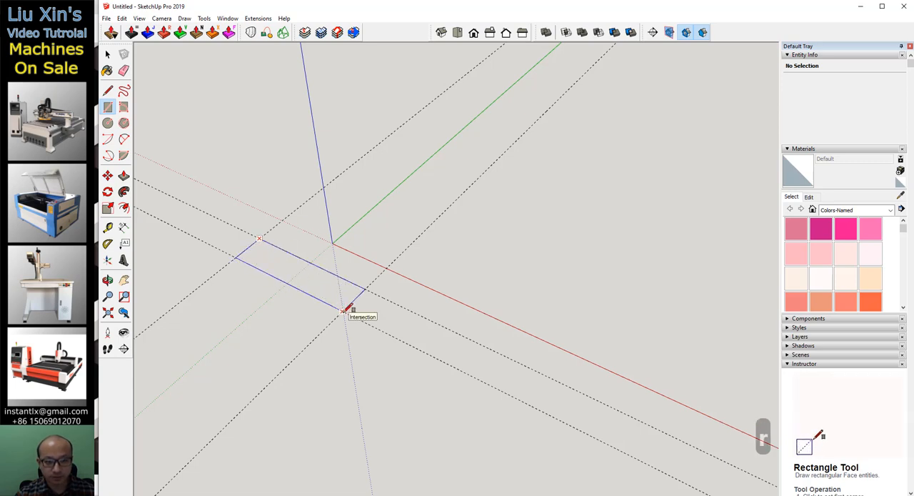
pyautogui.click(343, 310)
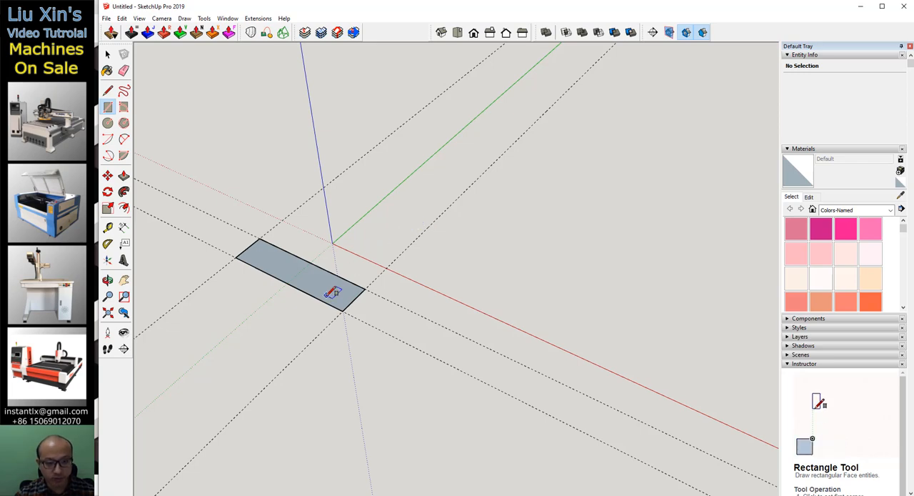
# Extrude the rectangle upward 100 mm into a block.
pyautogui.press('p')
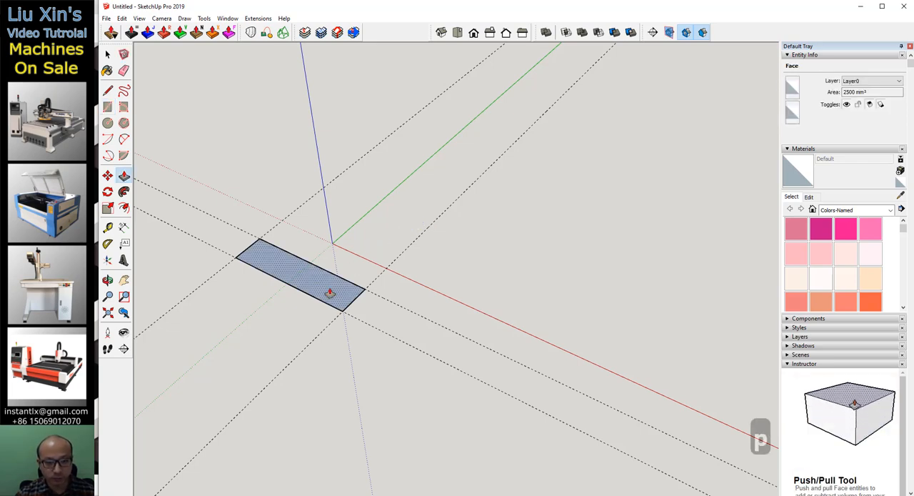
pyautogui.moveTo(329, 293); pyautogui.dragTo(315, 183)
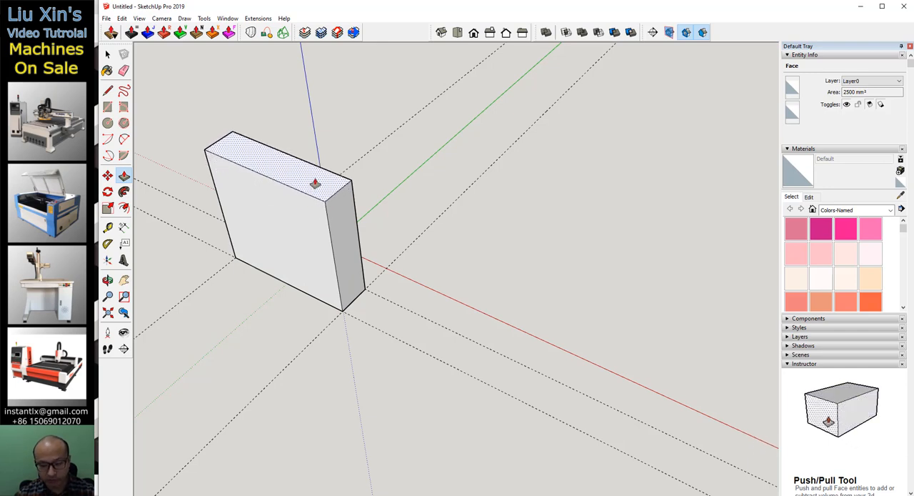
pyautogui.write('100')
pyautogui.press('Return')
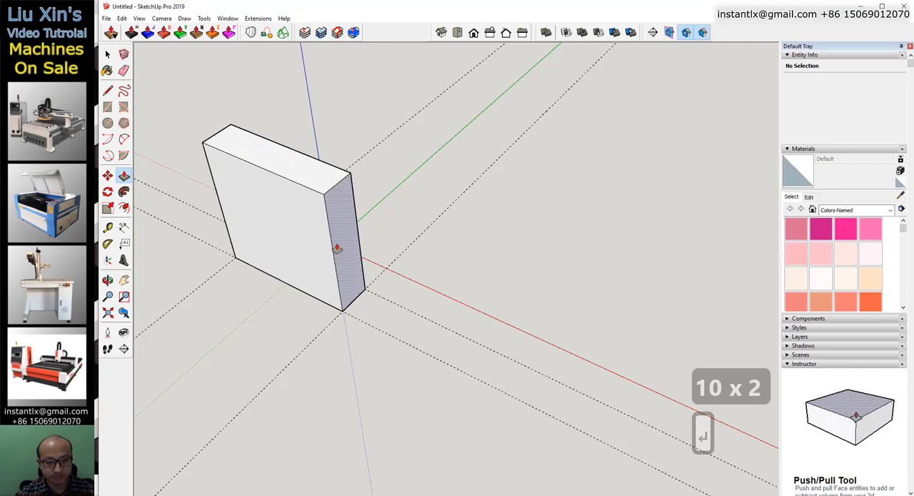
# Offset the outline of the block's large front face 25 mm inward.
pyautogui.press('f')
pyautogui.click(308, 199)
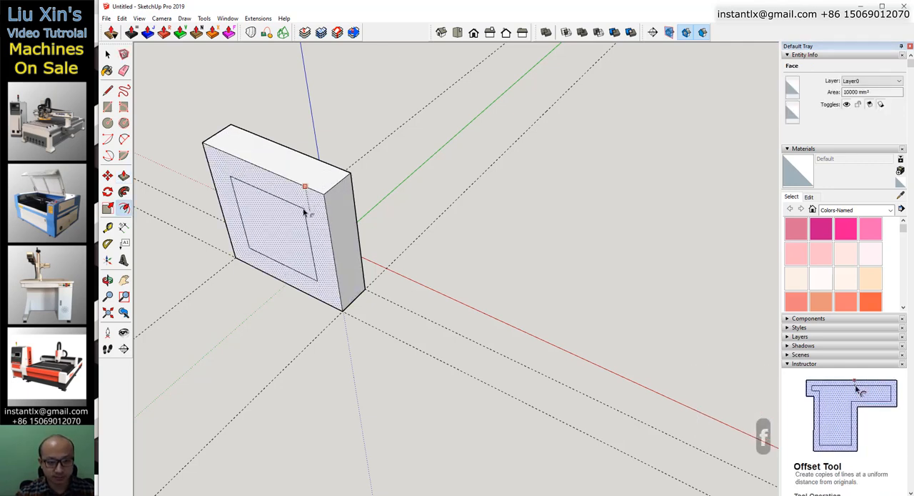
pyautogui.write('25')
pyautogui.press('Return')
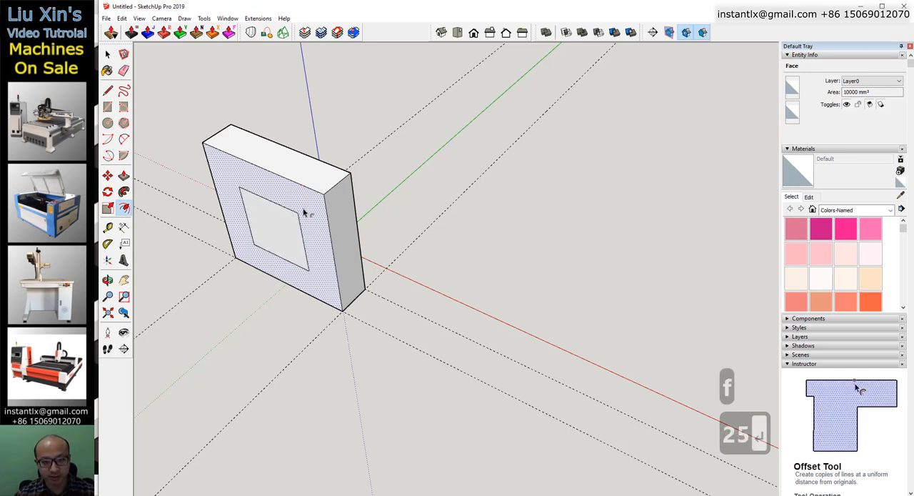
# Push the inner square through the block's full thickness to cut a square opening.
pyautogui.press('p')
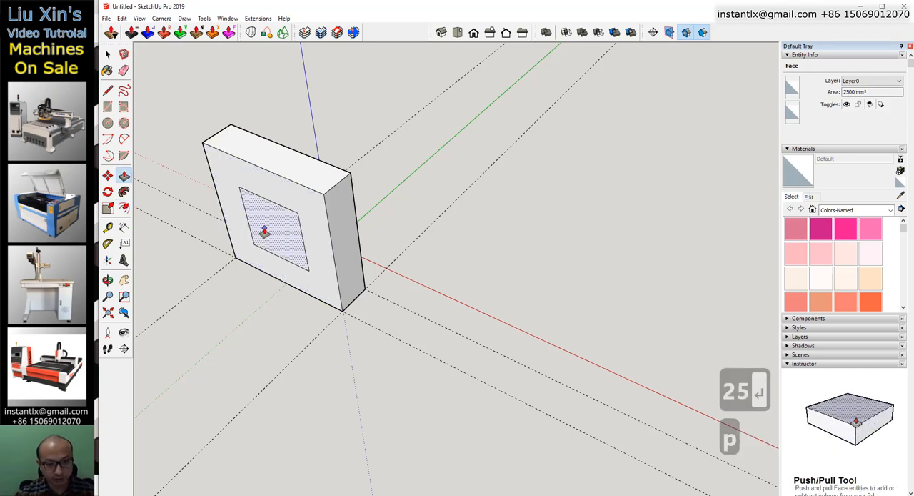
pyautogui.click(261, 232)
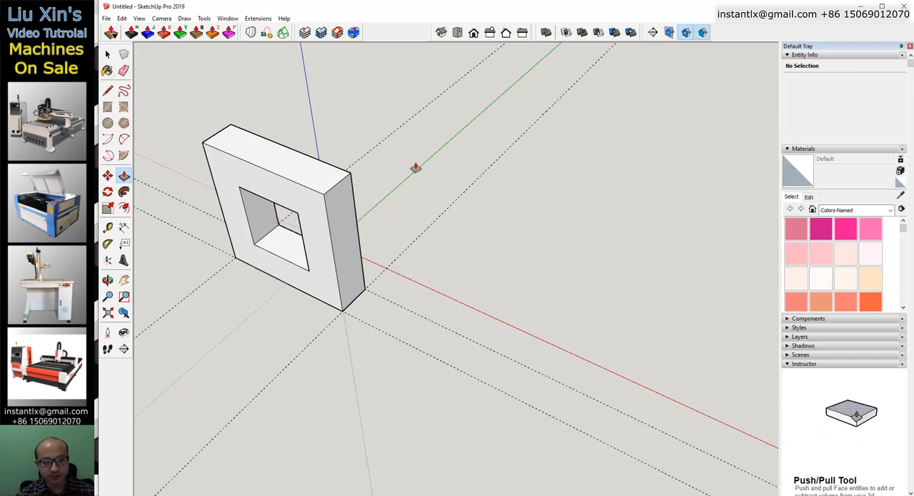
pyautogui.press('space')
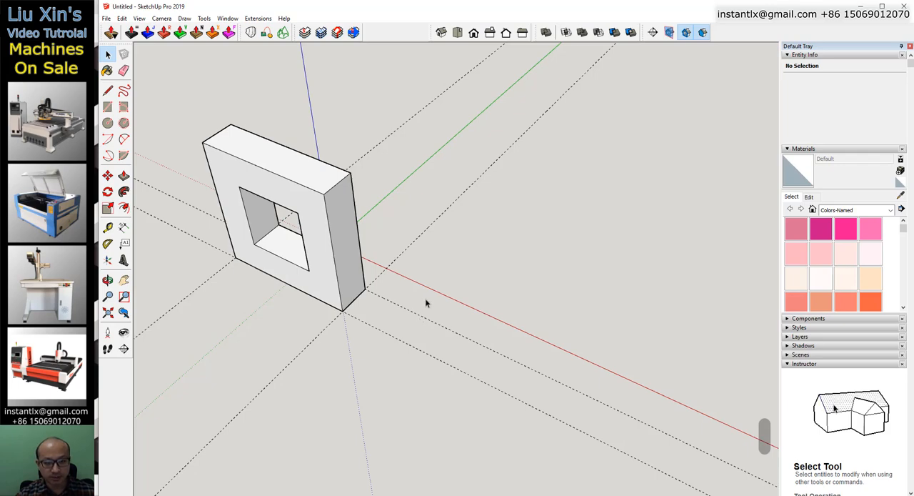
# Turn the whole square frame into a component with the definition name 1.
pyautogui.press('o')
pyautogui.moveTo(433, 284); pyautogui.dragTo(293, 159)
pyautogui.press('space')
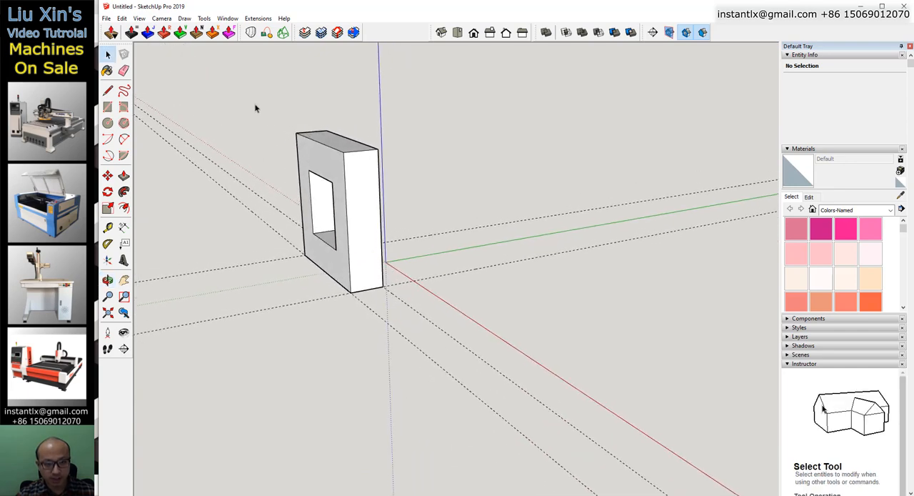
pyautogui.moveTo(258, 98); pyautogui.dragTo(405, 336)
pyautogui.rightClick(350, 185)
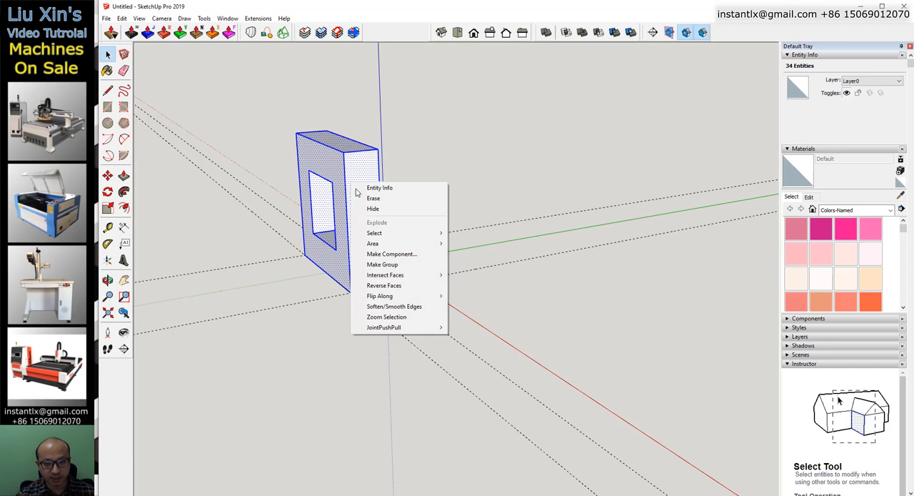
pyautogui.click(405, 255)
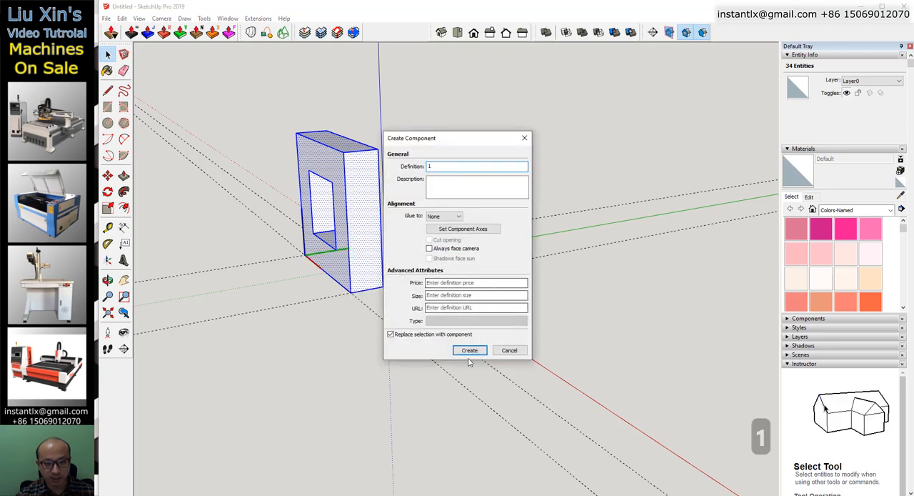
pyautogui.click(469, 350)
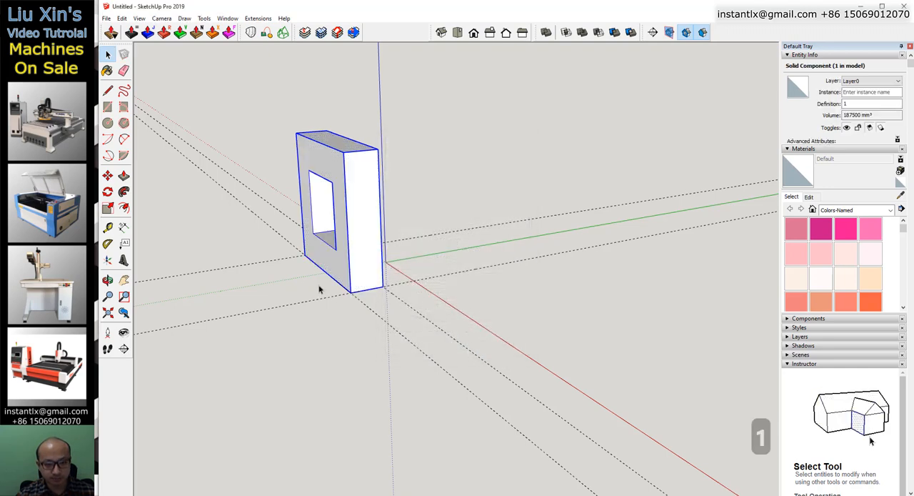
# Make three rotated copies of the square frame about the vertical axis through the origin, each a quarter turn apart.
pyautogui.moveTo(318, 287); pyautogui.dragTo(276, 357, button='middle')
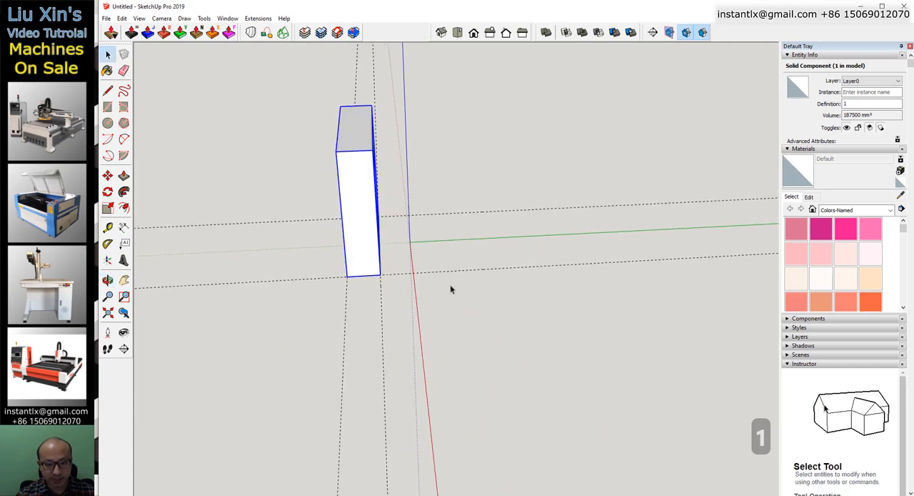
pyautogui.press('q')
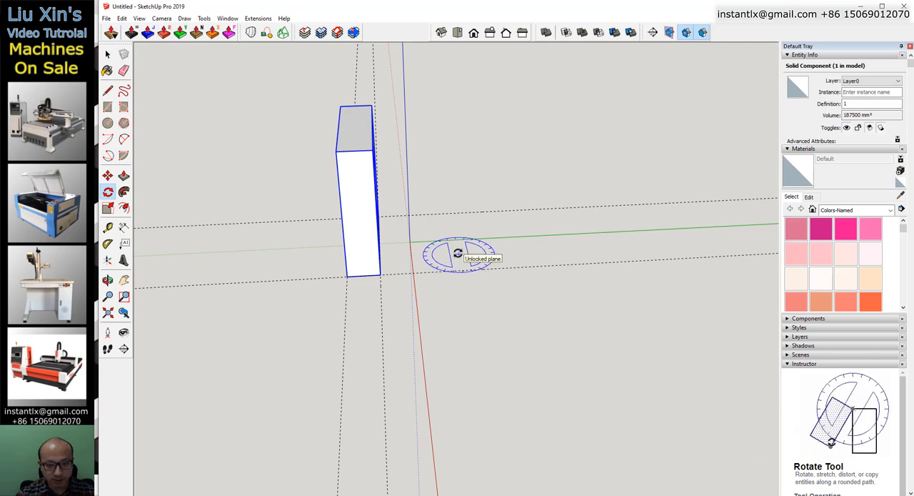
pyautogui.click(410, 243)
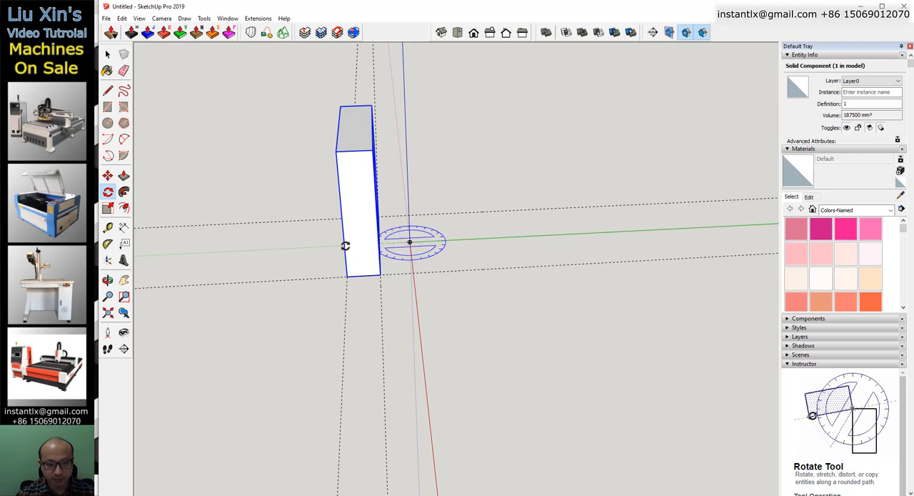
pyautogui.moveTo(291, 244); pyautogui.dragTo(467, 272, button='middle')
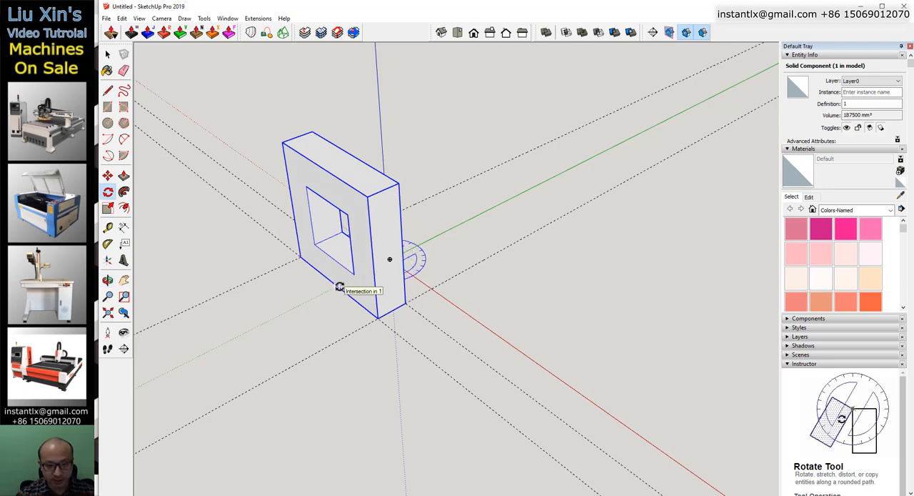
pyautogui.click(339, 286)
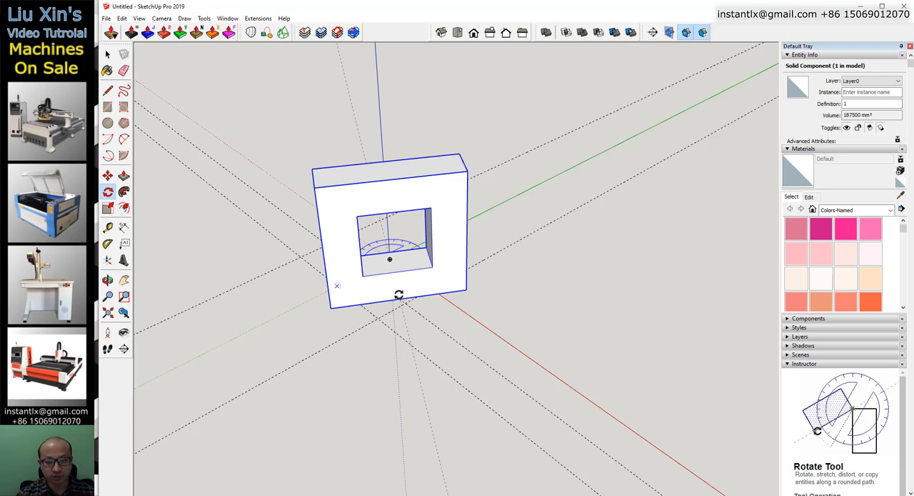
pyautogui.keyDown('ctrl'); pyautogui.click(426, 283); pyautogui.keyUp('ctrl')
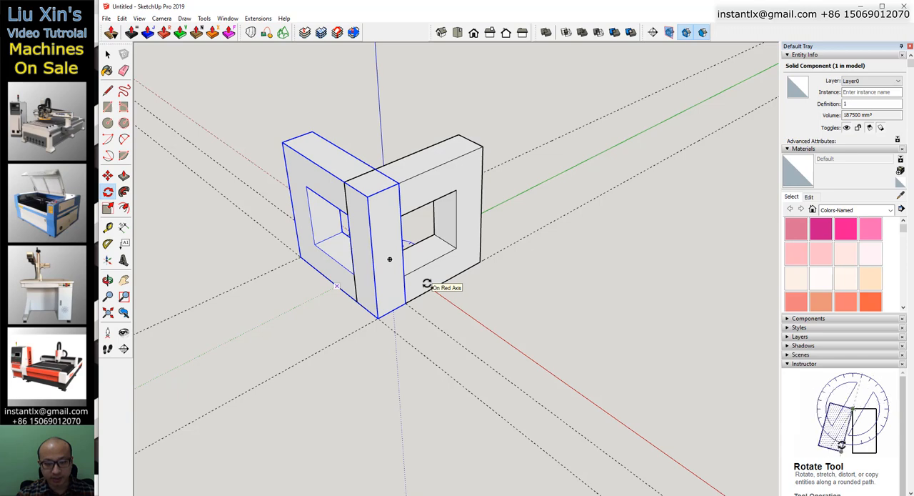
pyautogui.press('Return')
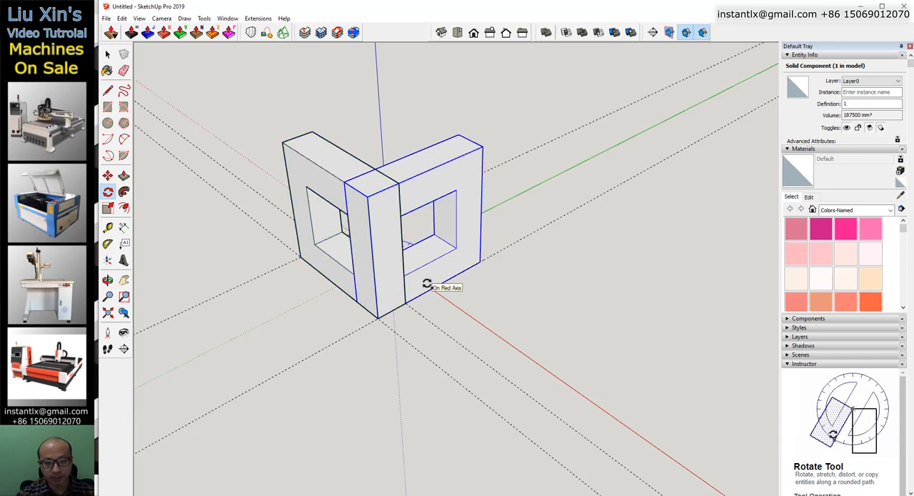
pyautogui.write('x3')
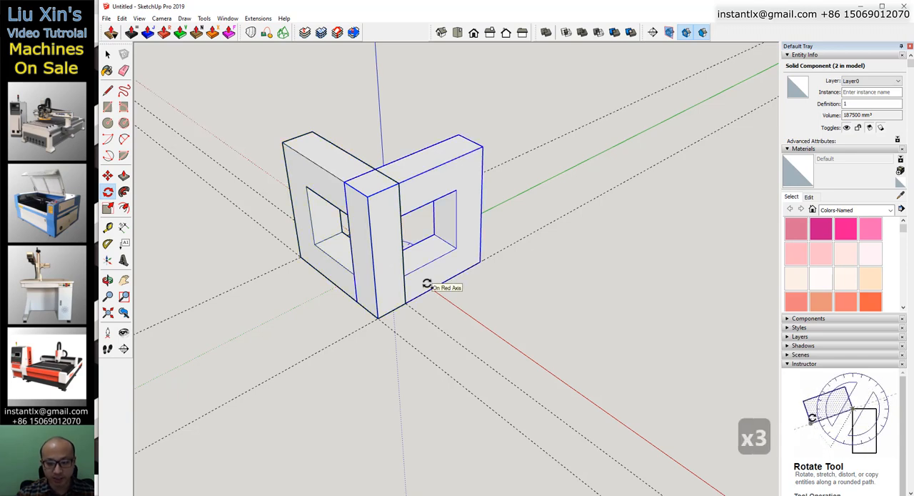
pyautogui.press('Return')
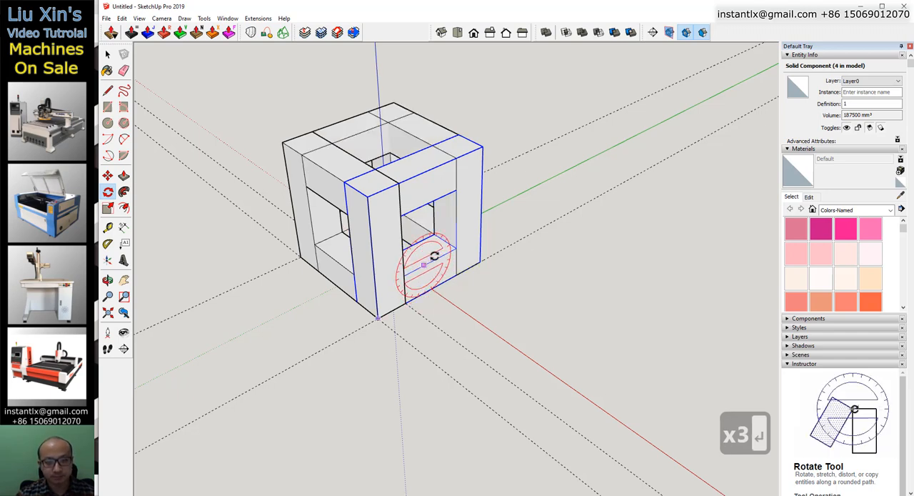
# Select all four frames and combine them into one hollow cube with Outer Shell.
pyautogui.press('space')
pyautogui.moveTo(248, 89); pyautogui.dragTo(515, 354)
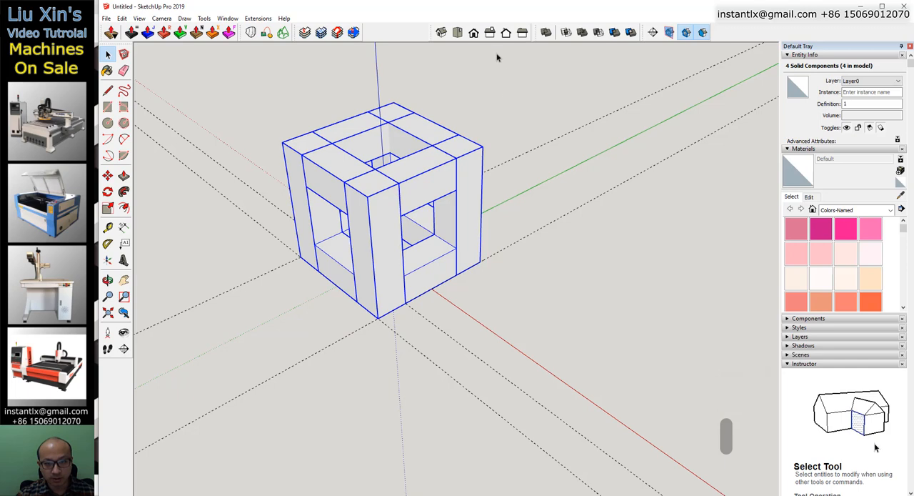
pyautogui.click(547, 33)
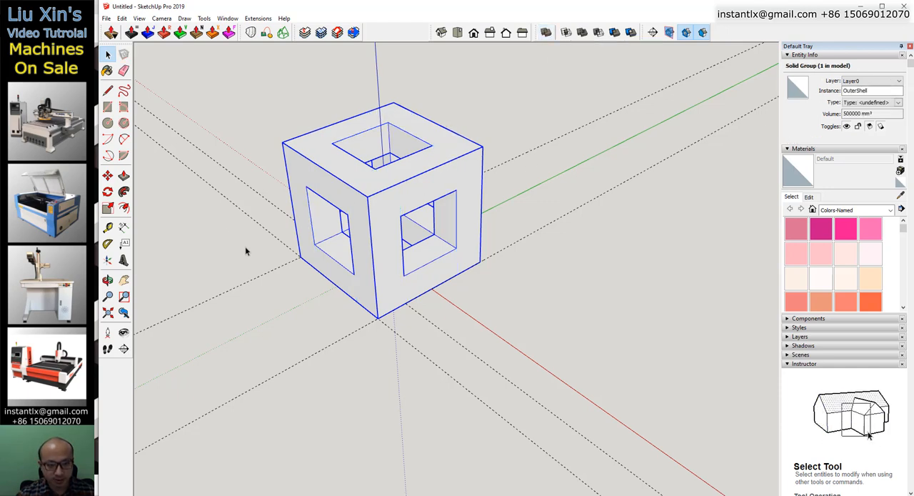
# Move the hollow cube by its bottom corner onto the origin and delete all guide lines.
pyautogui.press('m')
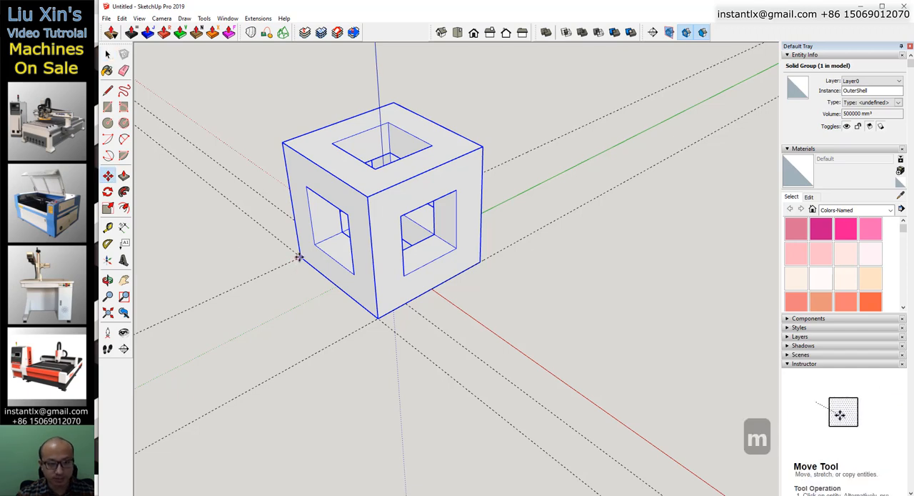
pyautogui.click(300, 257)
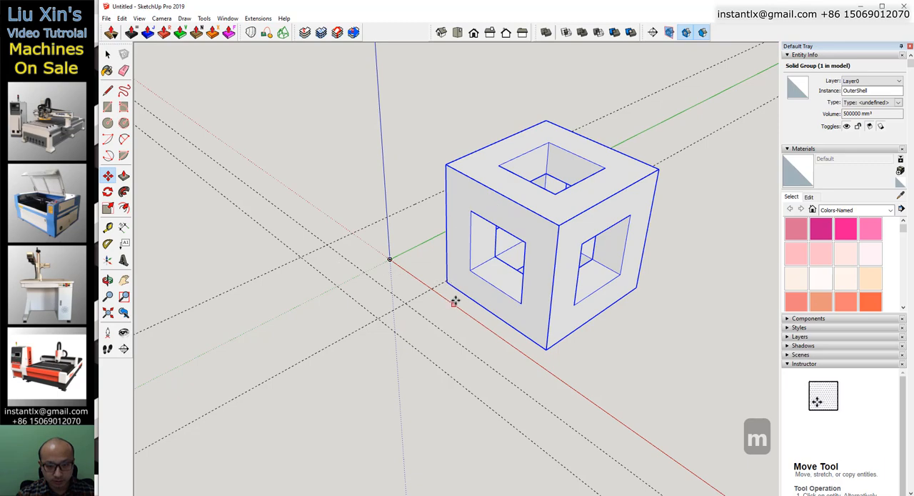
pyautogui.click(389, 259)
pyautogui.moveTo(396, 277); pyautogui.dragTo(390, 319, button='middle')
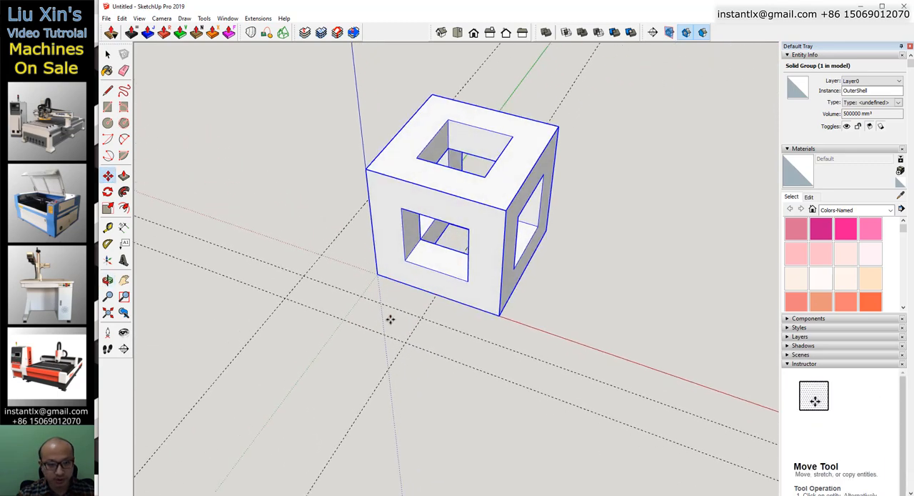
pyautogui.click(127, 19)
pyautogui.click(152, 107)
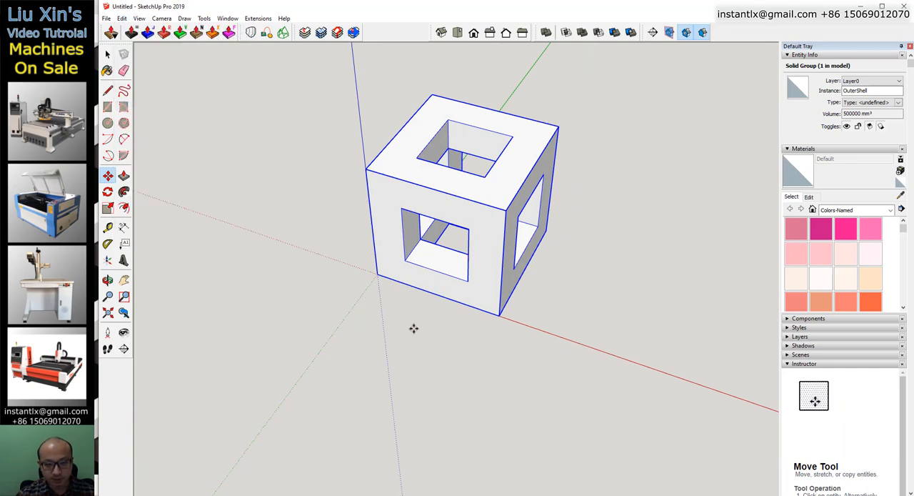
pyautogui.press('q')
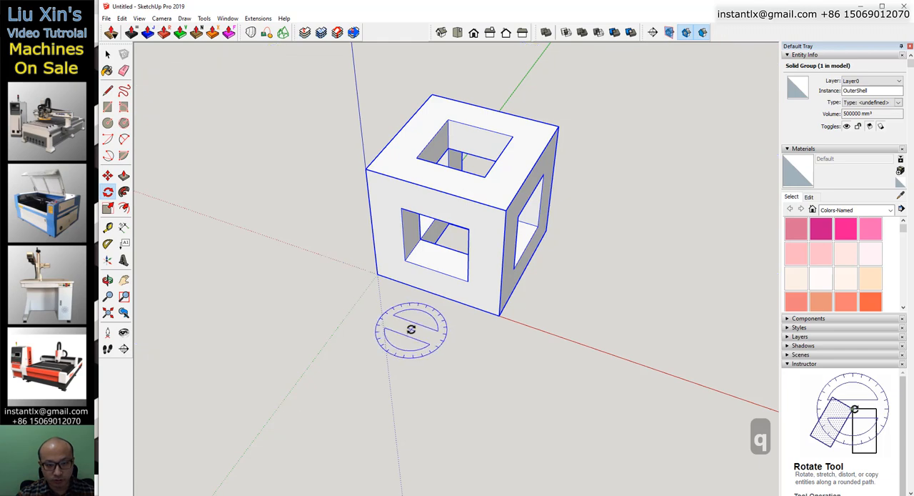
pyautogui.click(376, 276)
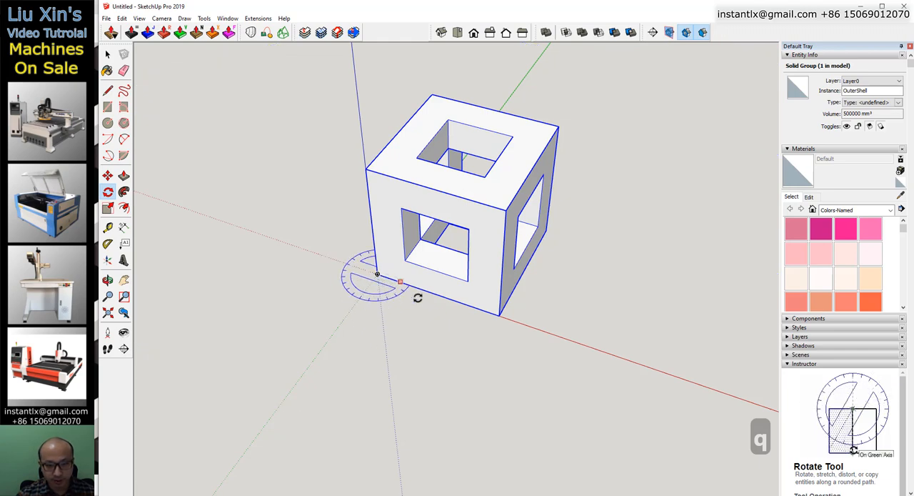
pyautogui.click(546, 233)
pyautogui.moveTo(524, 159); pyautogui.dragTo(367, 180, button='middle')
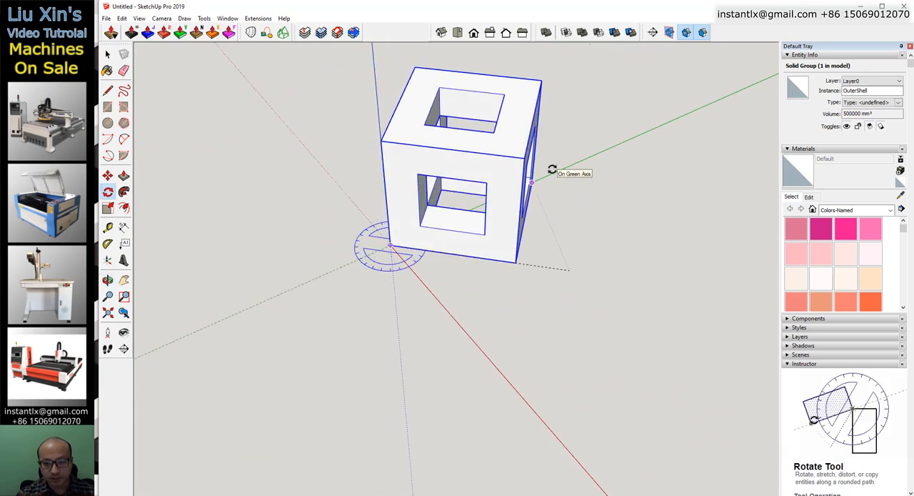
pyautogui.press('Escape')
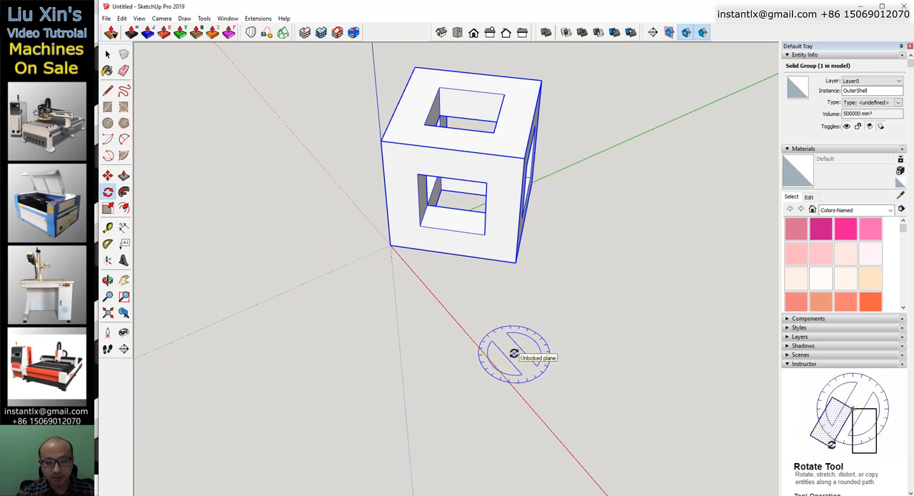
# Inside the cube group, draw a closed triangle of diagonals across three adjacent faces, starting from the corner at the origin.
pyautogui.press('space')
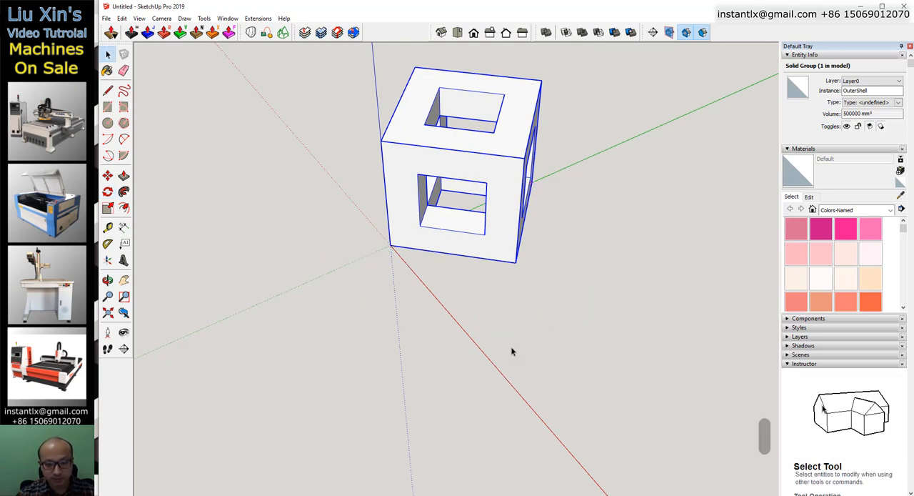
pyautogui.doubleClick(500, 178)
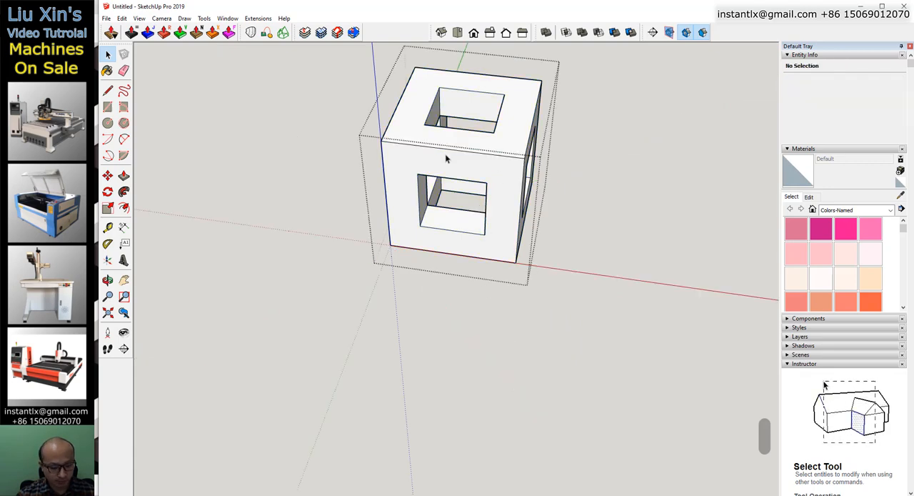
pyautogui.press('l')
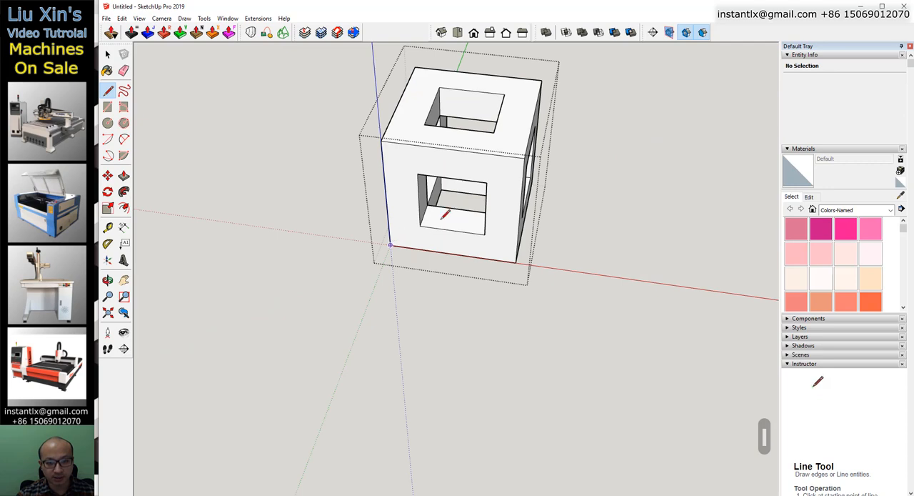
pyautogui.click(524, 156)
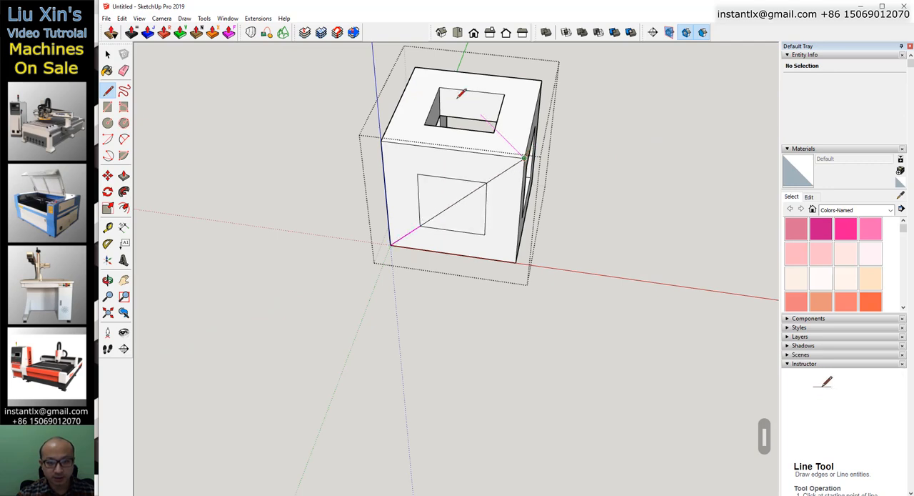
pyautogui.click(415, 67)
pyautogui.moveTo(347, 78); pyautogui.dragTo(314, 96, button='middle')
pyautogui.click(321, 104)
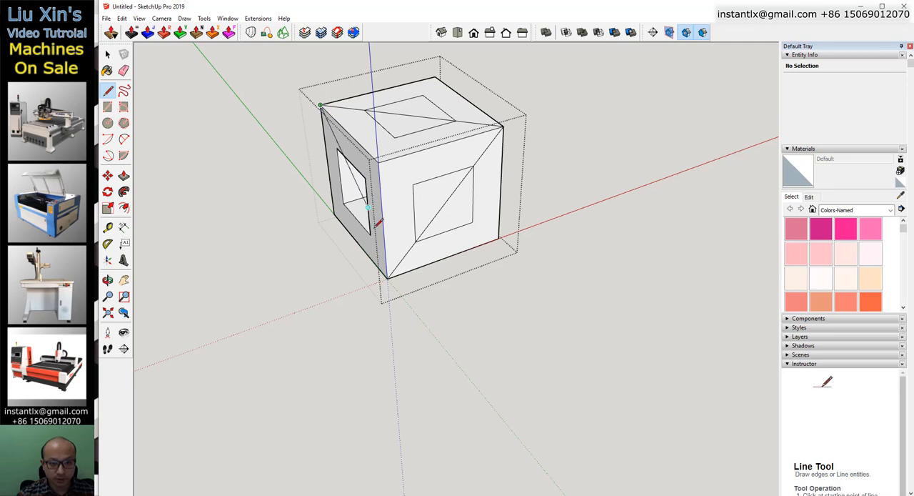
pyautogui.click(387, 276)
pyautogui.moveTo(395, 268); pyautogui.dragTo(142, 288, button='middle')
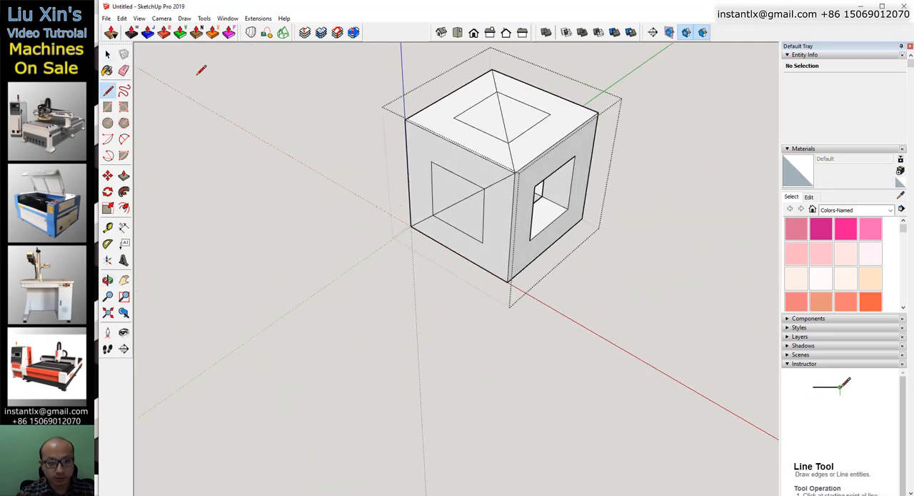
pyautogui.press('space')
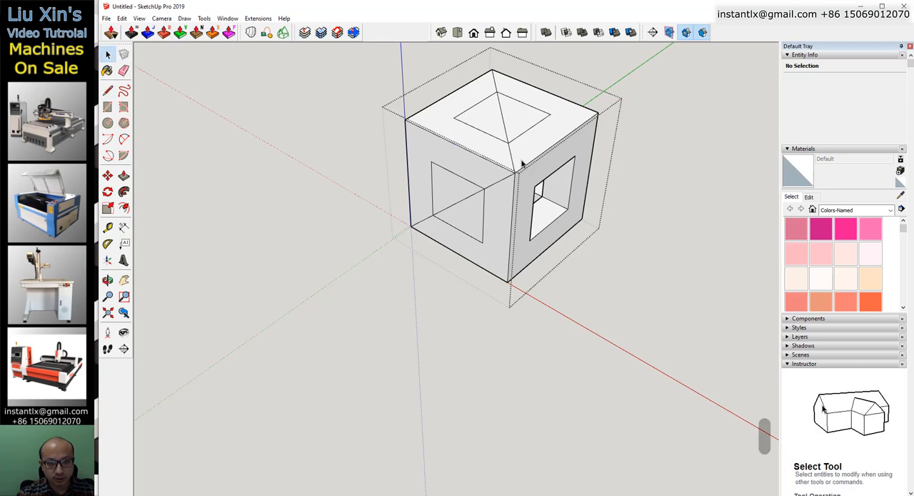
pyautogui.click(675, 235)
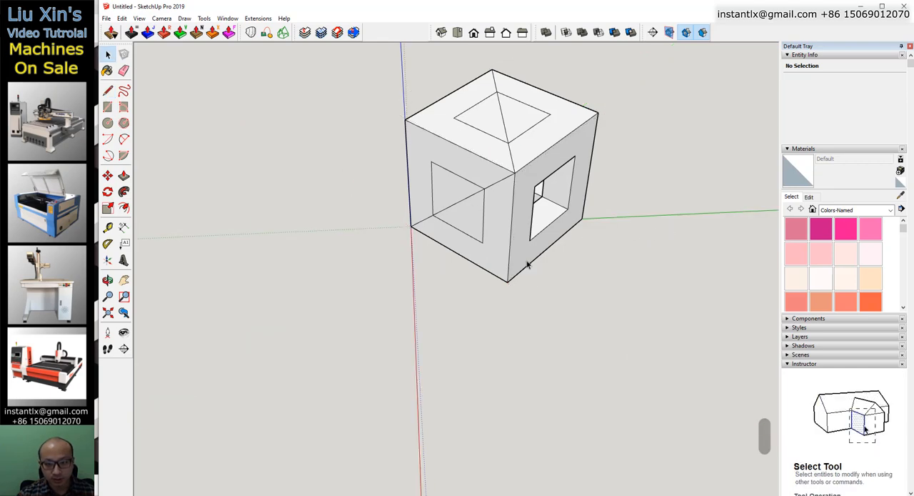
# Rotate the cube about the red axis at the origin, bringing the midpoint of the top face's diagonal onto the green axis.
pyautogui.press('q')
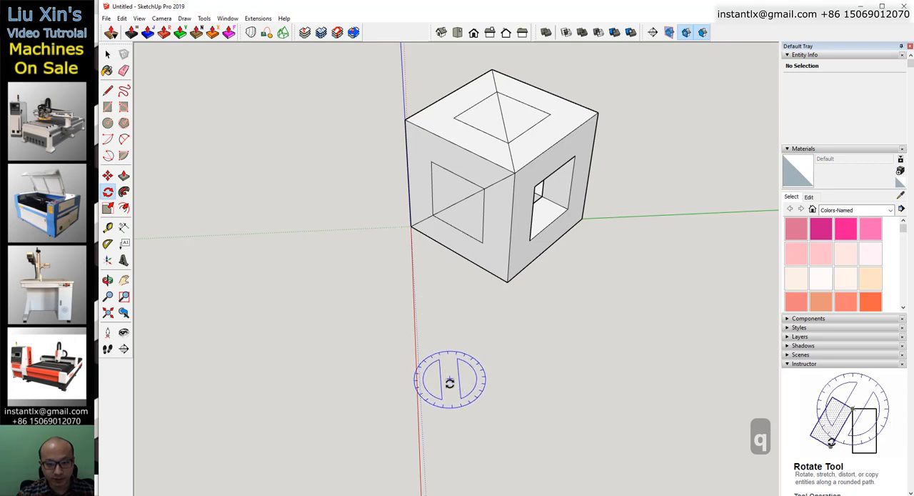
pyautogui.moveTo(449, 384); pyautogui.dragTo(462, 207, button='middle')
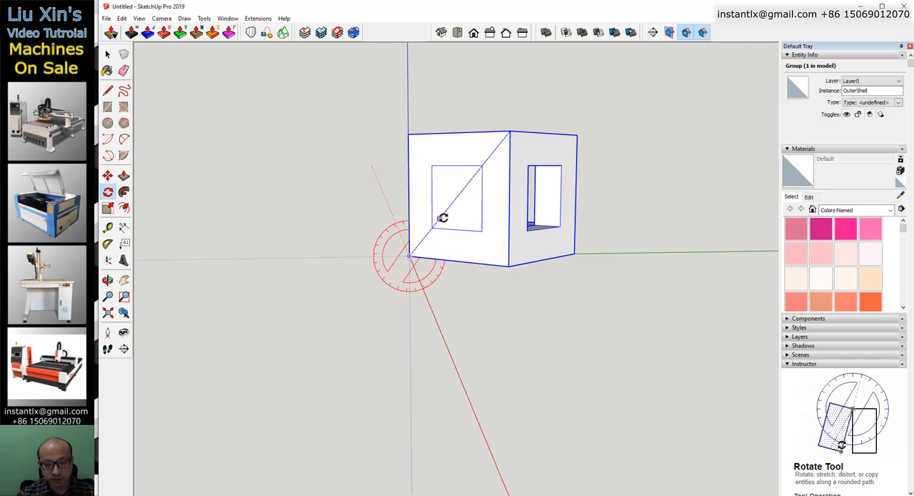
pyautogui.moveTo(443, 218); pyautogui.dragTo(462, 254, button='middle')
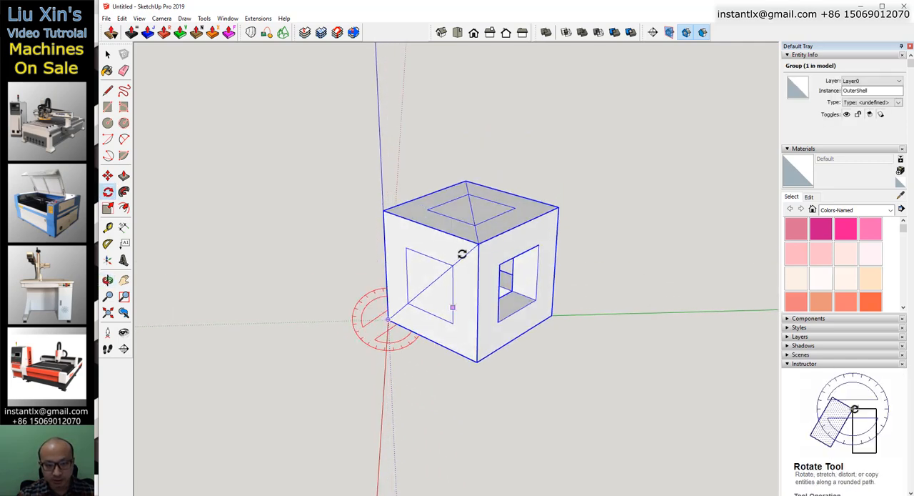
pyautogui.click(474, 210)
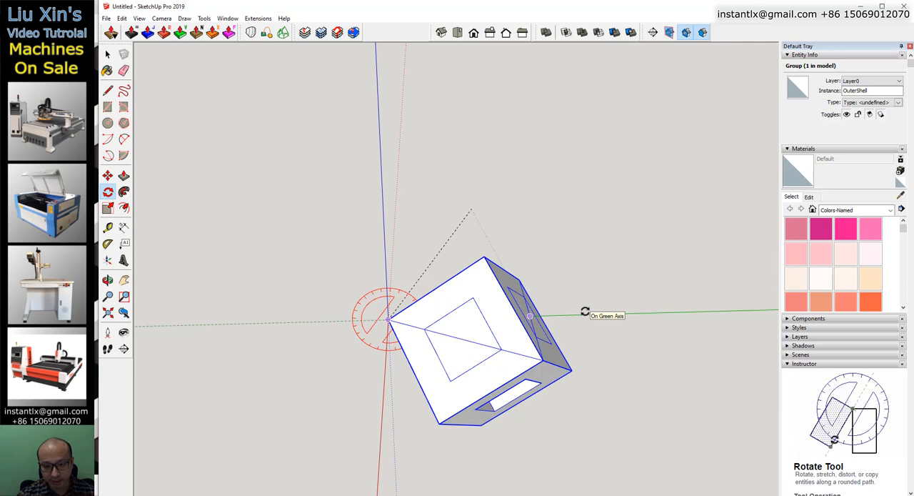
pyautogui.click(585, 311)
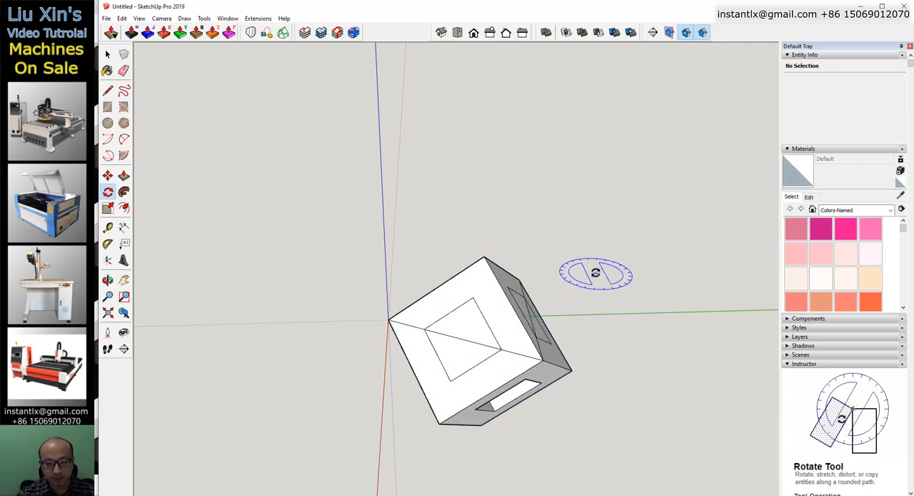
# Open the cube group and delete the cube geometry on the far side of the triangle of diagonals.
pyautogui.press('space')
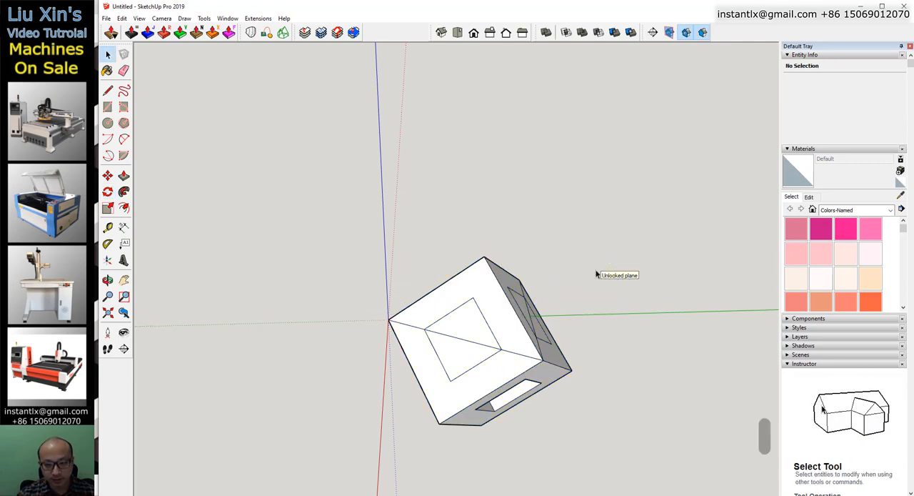
pyautogui.click(492, 297)
pyautogui.doubleClick(492, 297)
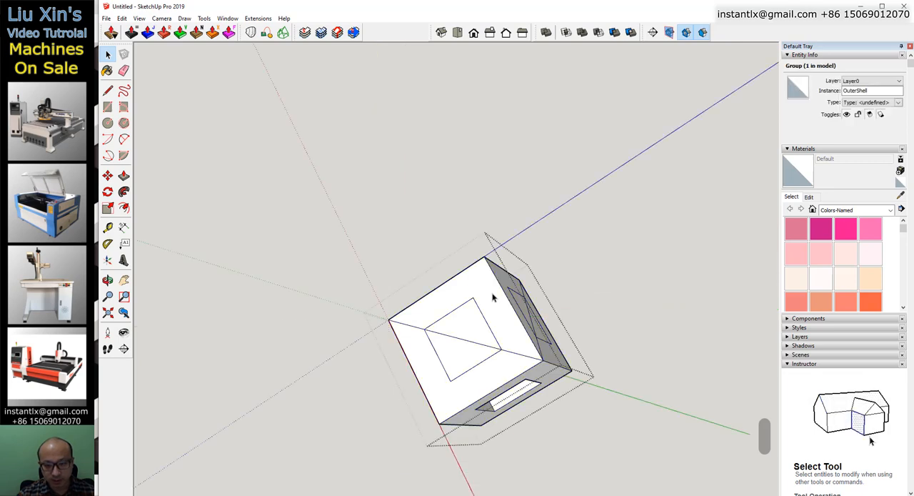
pyautogui.moveTo(463, 418); pyautogui.dragTo(419, 272, button='middle')
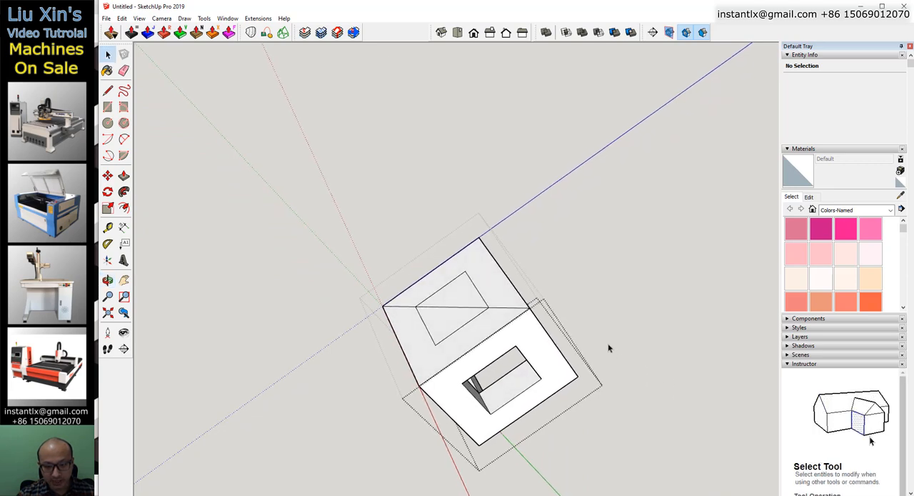
pyautogui.moveTo(345, 426); pyautogui.dragTo(316, 434)
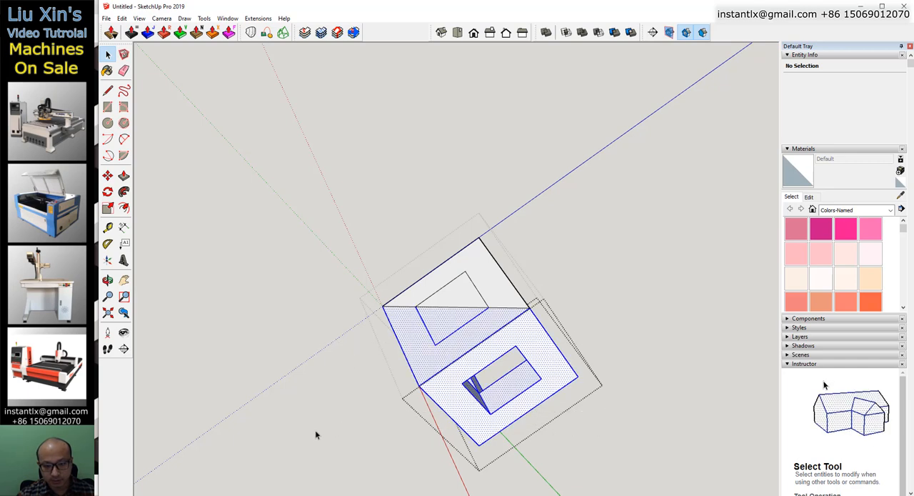
pyautogui.press('Delete')
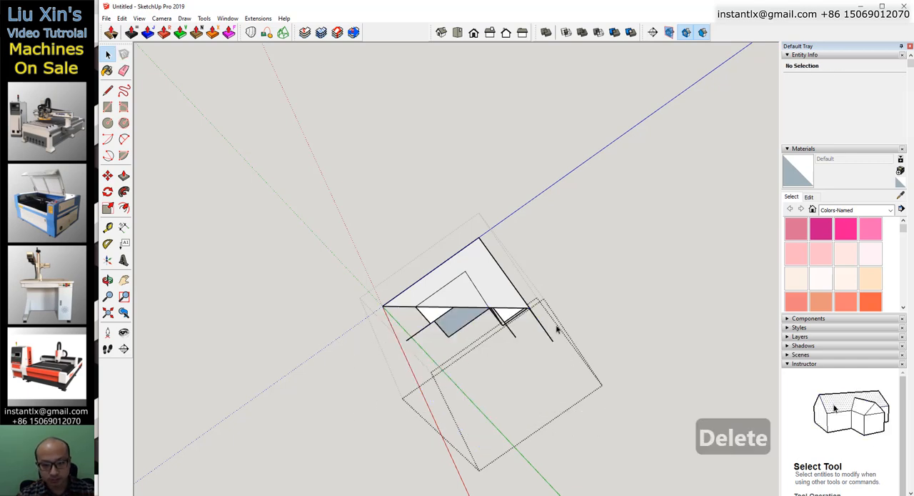
# Delete the leftover edges and inner triangular faces so only the three-armed corner shell remains, and close the group.
pyautogui.moveTo(357, 361); pyautogui.dragTo(357, 361)
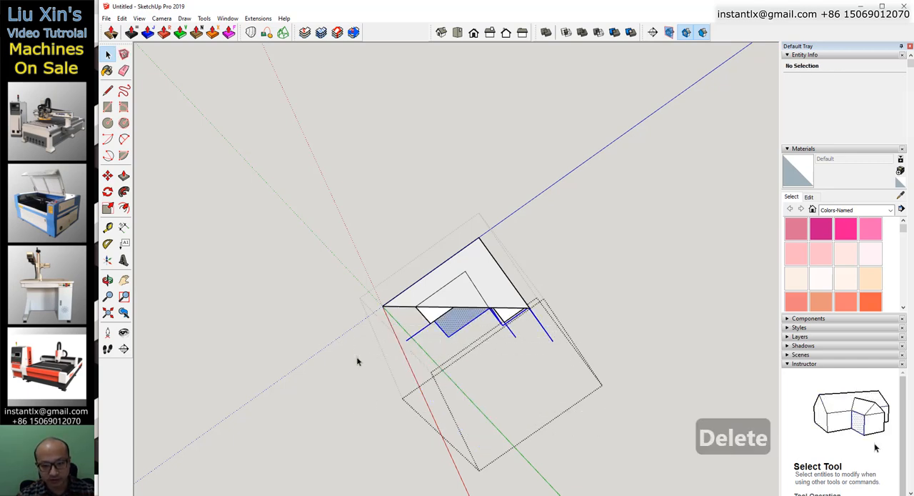
pyautogui.press('Delete')
pyautogui.moveTo(533, 317); pyautogui.dragTo(381, 353)
pyautogui.press('Delete')
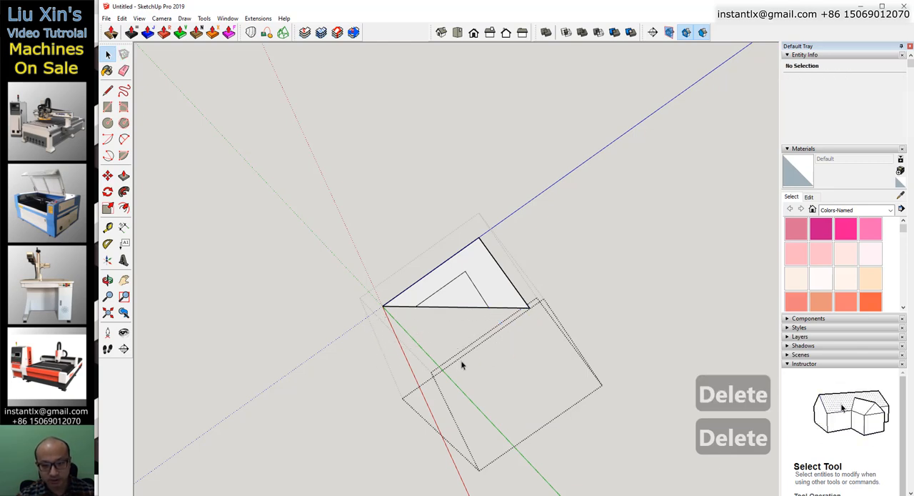
pyautogui.click(463, 308)
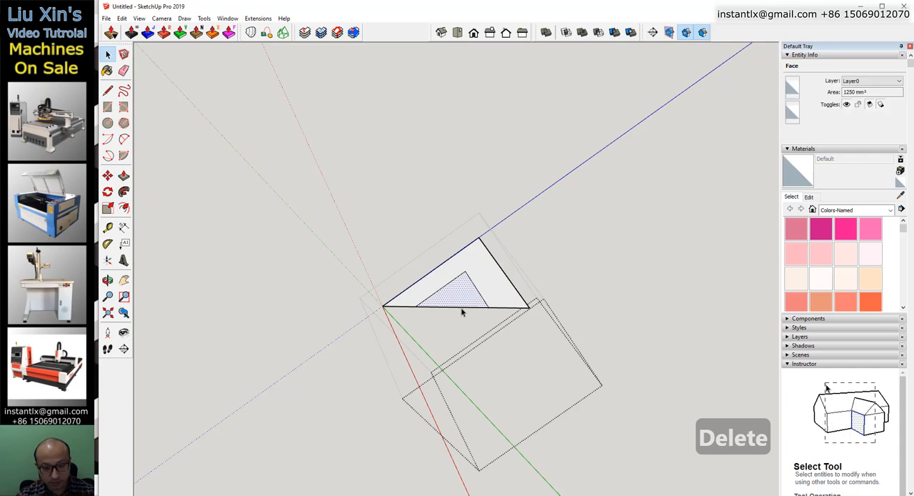
pyautogui.click(462, 311)
pyautogui.press('Delete')
pyautogui.moveTo(461, 307); pyautogui.dragTo(471, 326, button='middle')
pyautogui.press('Delete')
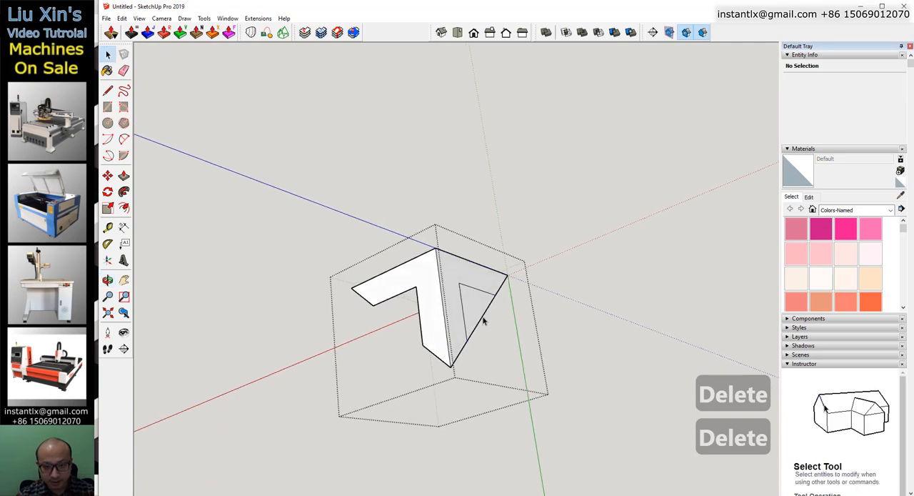
pyautogui.moveTo(338, 328); pyautogui.dragTo(691, 392, button='middle')
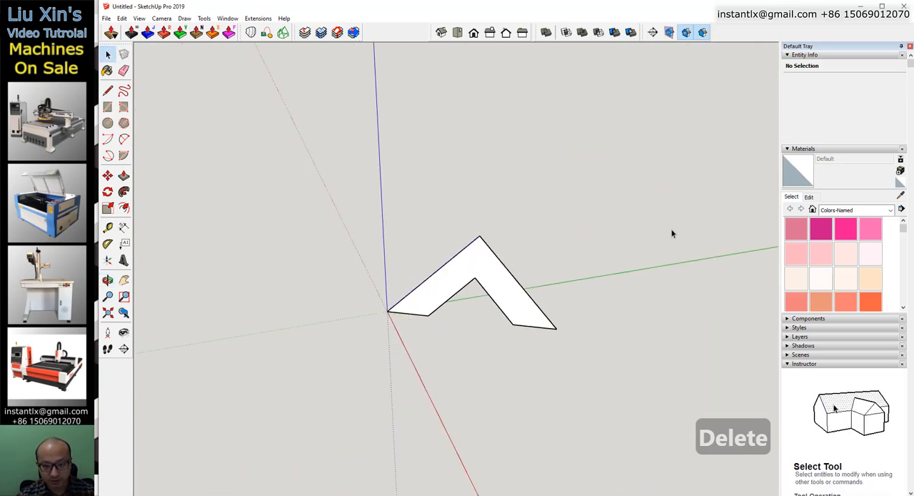
pyautogui.moveTo(238, 320); pyautogui.dragTo(387, 300, button='middle')
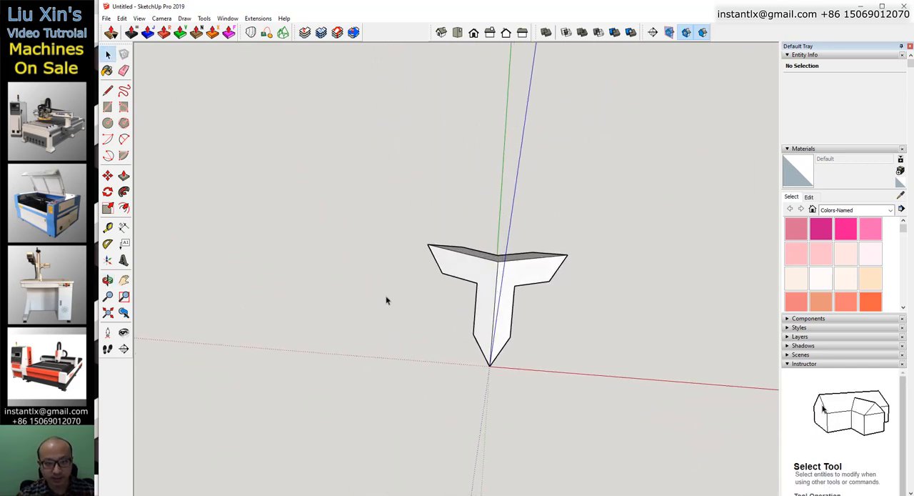
# In top view, copy the three-armed piece along the red axis so the copy's left tip meets the original's right tip.
pyautogui.click(457, 33)
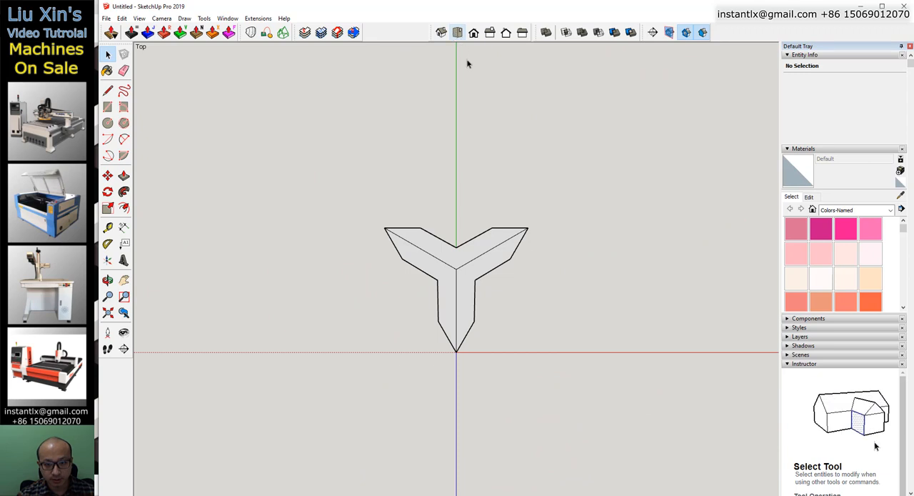
pyautogui.click(467, 272)
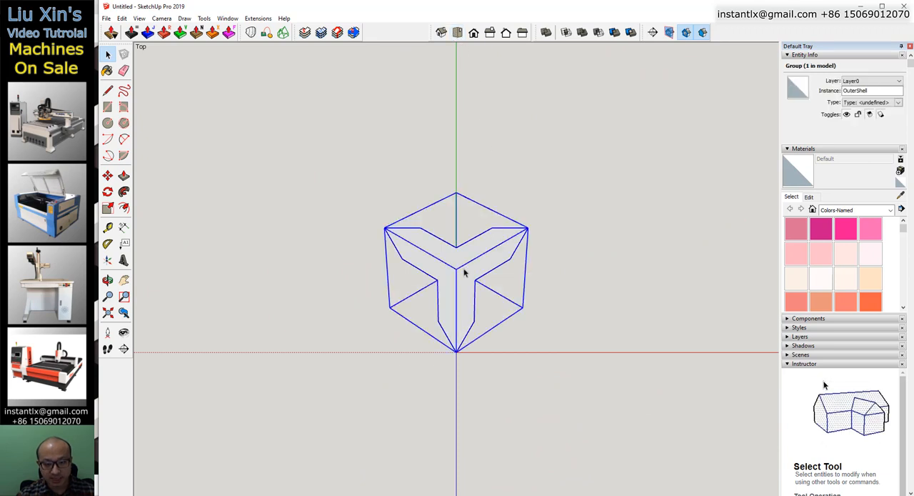
pyautogui.press('m')
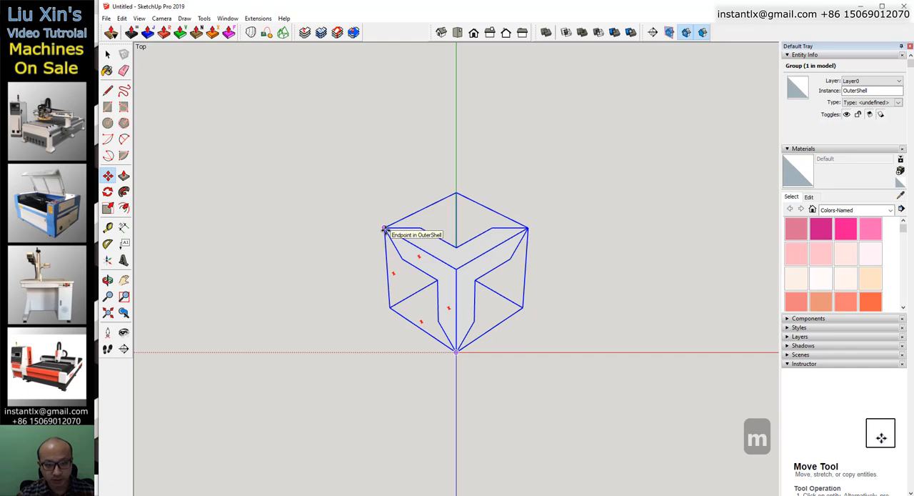
pyautogui.click(384, 228)
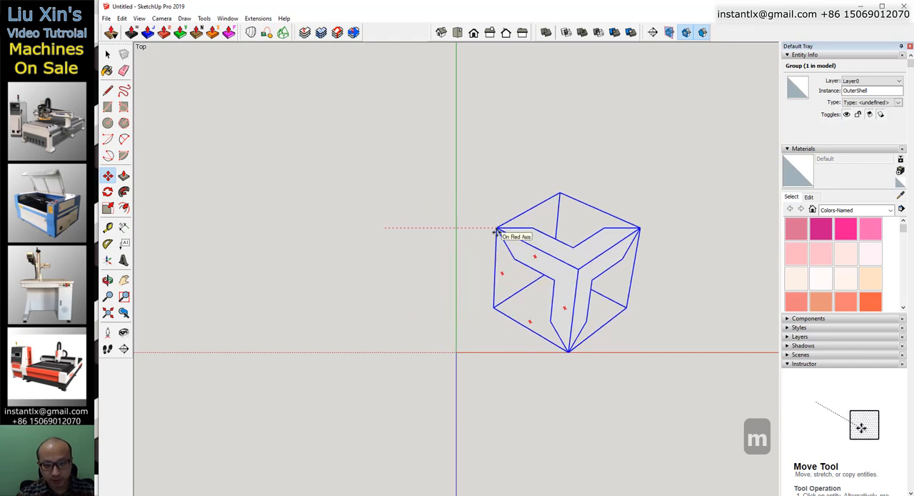
pyautogui.press('ctrl')
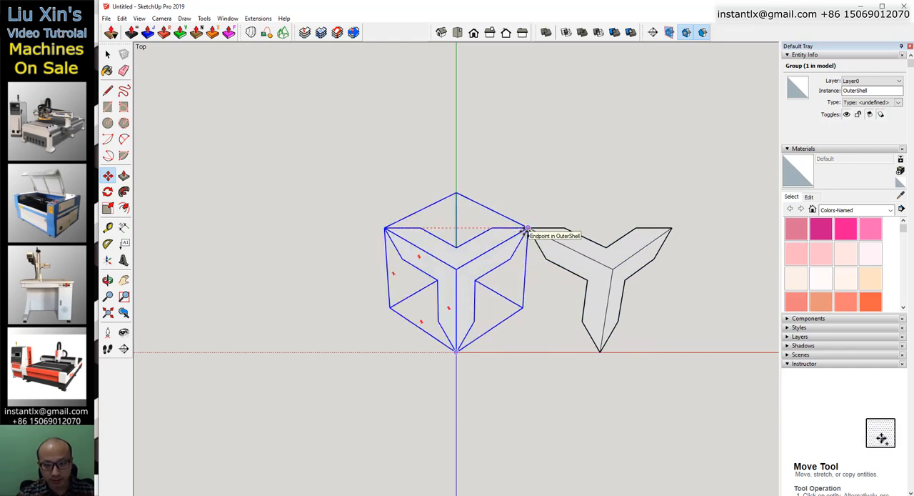
pyautogui.click(527, 229)
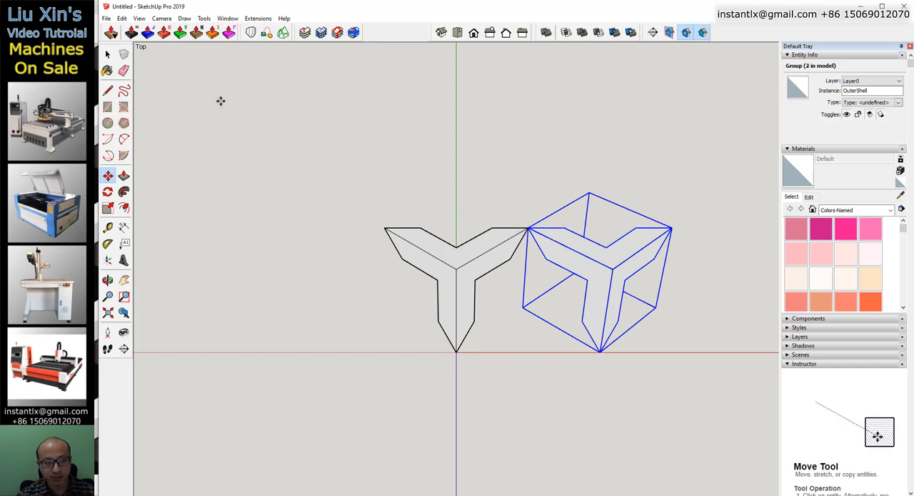
# Switch to parallel projection and copy the second piece so its bottom tip lands on the tip shared by the first two.
pyautogui.click(162, 18)
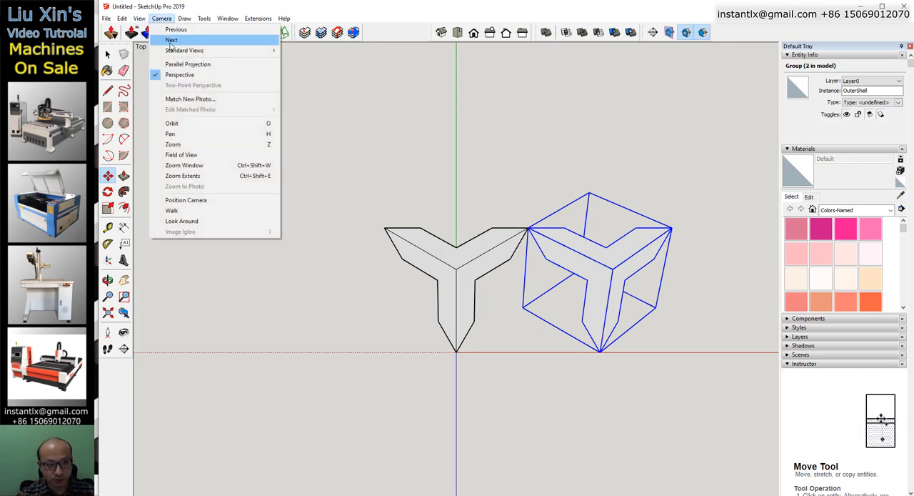
pyautogui.click(184, 65)
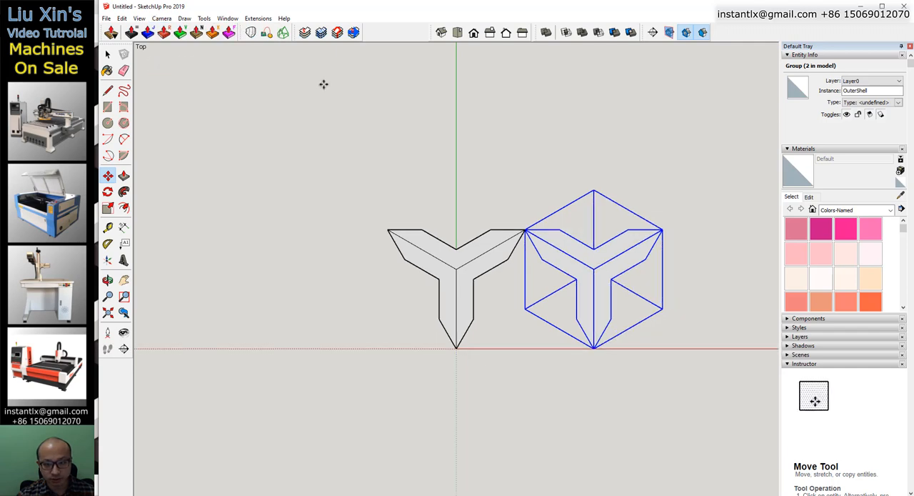
pyautogui.click(593, 348)
pyautogui.press('ctrl')
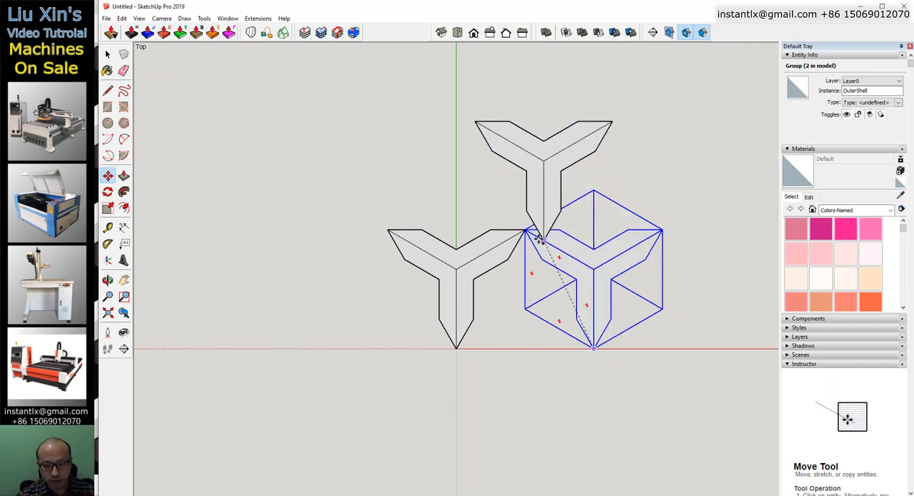
pyautogui.click(525, 230)
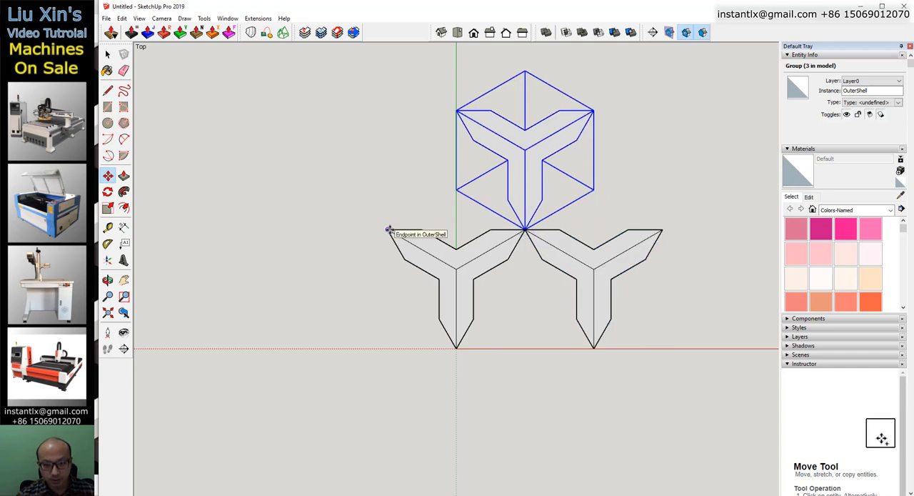
# Copy the upper piece along the red axis so the copy's left tip meets the upper piece's right tip.
pyautogui.click(457, 111)
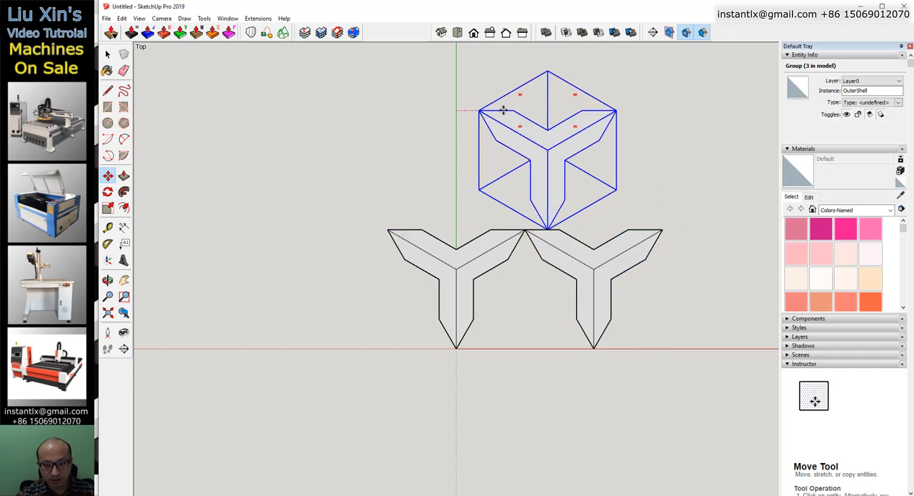
pyautogui.press('ctrl')
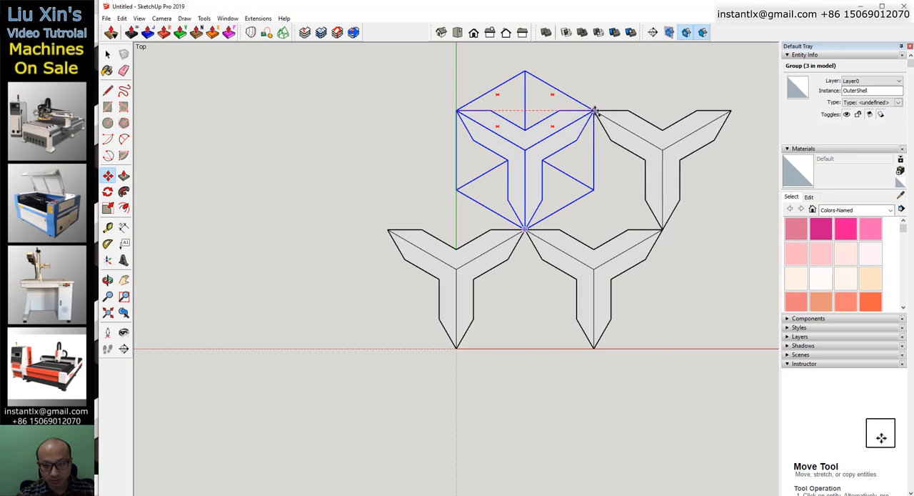
pyautogui.click(594, 111)
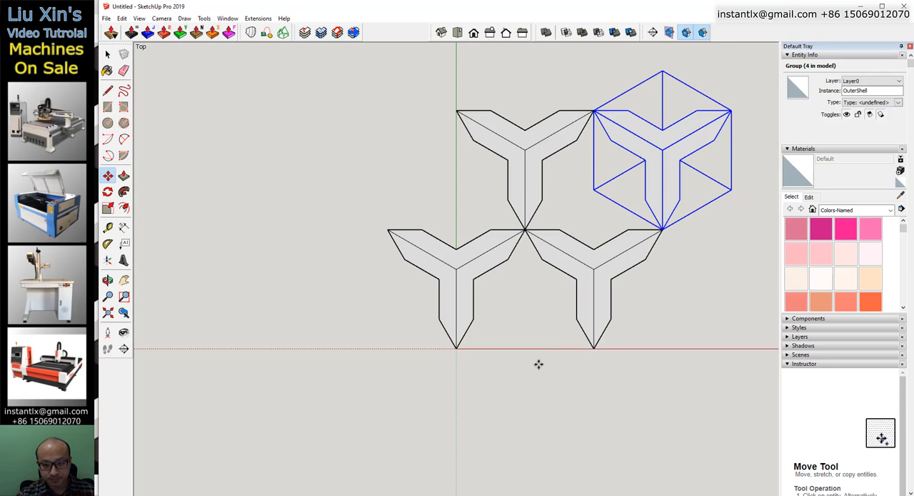
# Draw a vertical line from the tip shared by three pieces up to the height of the pieces' central peak.
pyautogui.moveTo(536, 359); pyautogui.dragTo(497, 175, button='middle')
pyautogui.press('l')
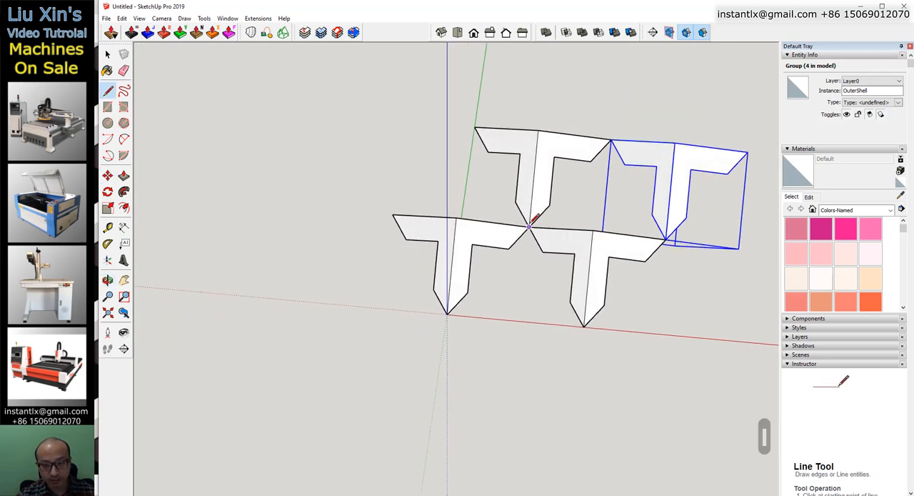
pyautogui.moveTo(531, 226); pyautogui.dragTo(379, 295, button='middle')
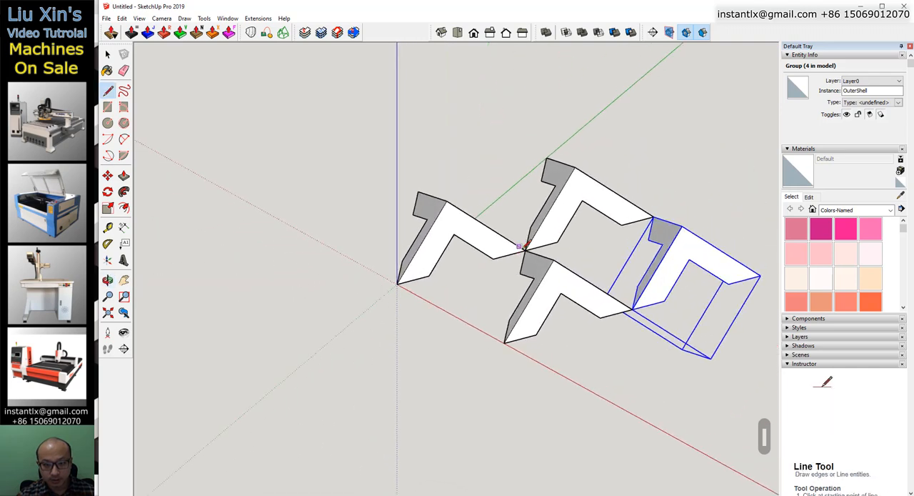
pyautogui.click(525, 249)
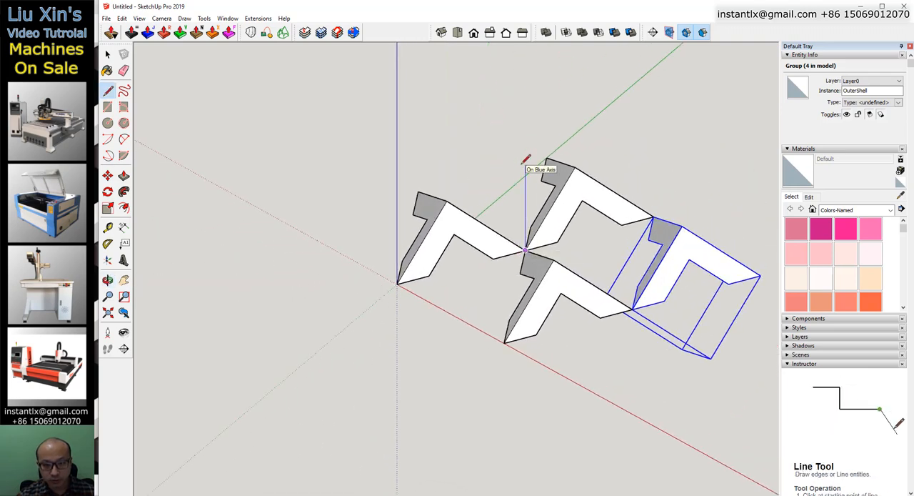
pyautogui.press('Escape')
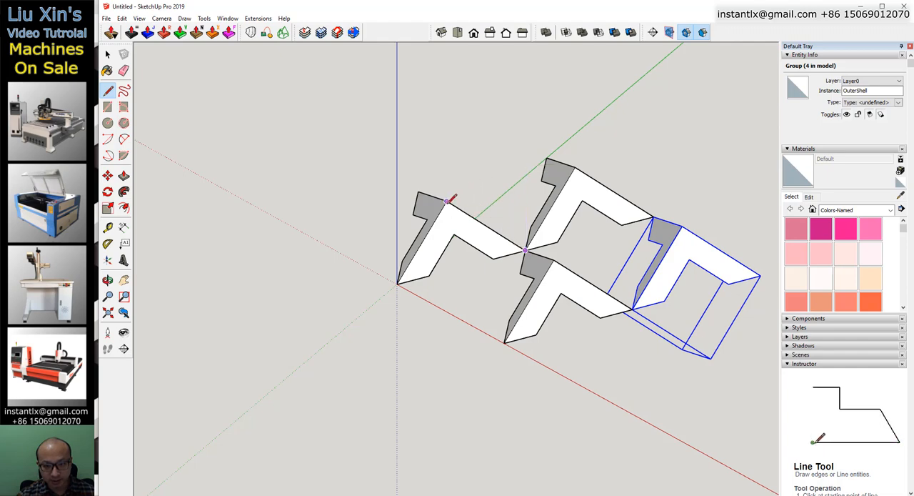
pyautogui.click(446, 201)
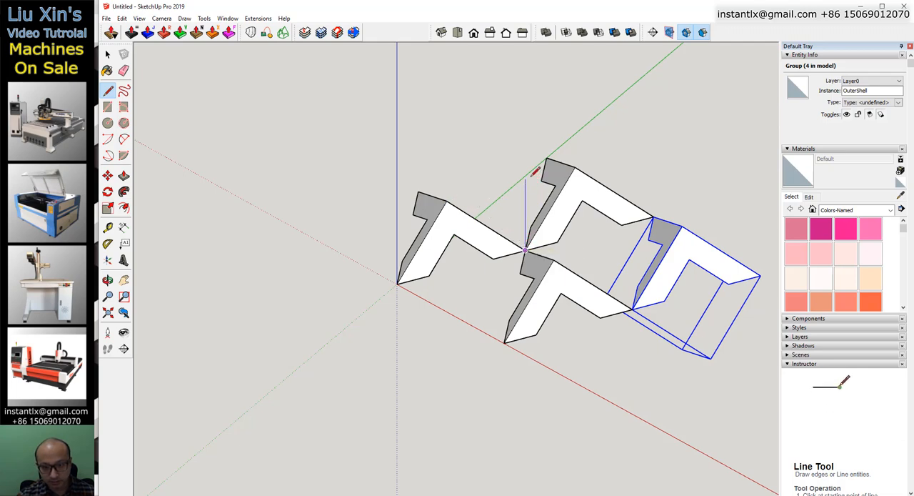
pyautogui.moveTo(523, 200); pyautogui.dragTo(520, 176, button='middle')
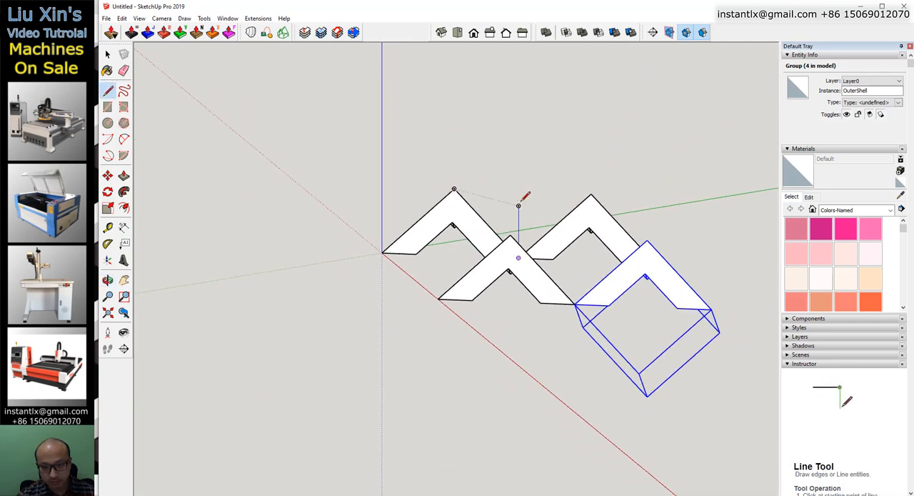
pyautogui.click(518, 206)
pyautogui.moveTo(547, 176); pyautogui.dragTo(577, 392, button='middle')
# Copy the fourth piece by its central peak onto the upper end of the vertical line.
pyautogui.press('space')
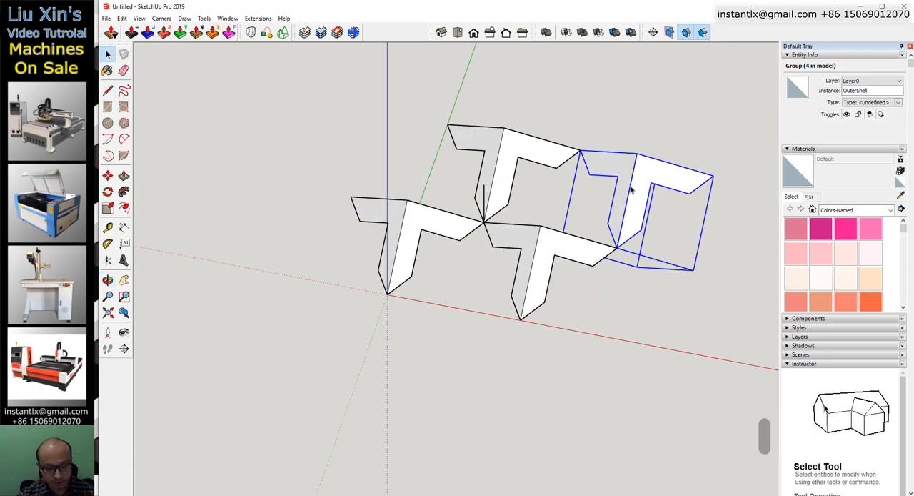
pyautogui.press('m')
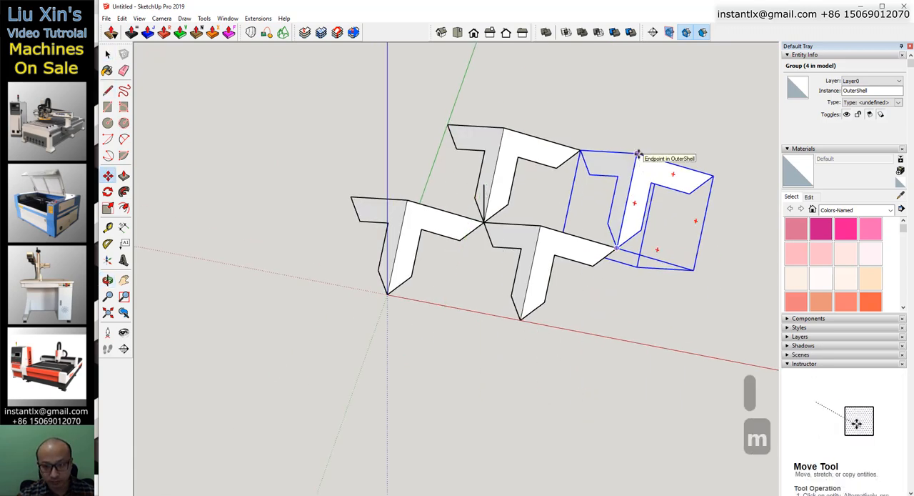
pyautogui.click(638, 154)
pyautogui.press('ctrl')
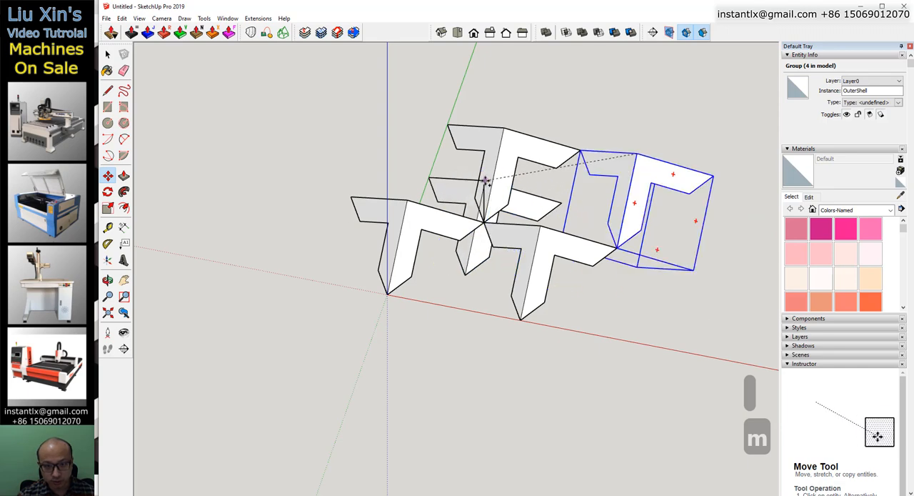
pyautogui.click(485, 185)
# Copy the front middle piece so the copy's bottom tip lands on the original's right tip.
pyautogui.moveTo(276, 265); pyautogui.dragTo(347, 392, button='middle')
pyautogui.press('space')
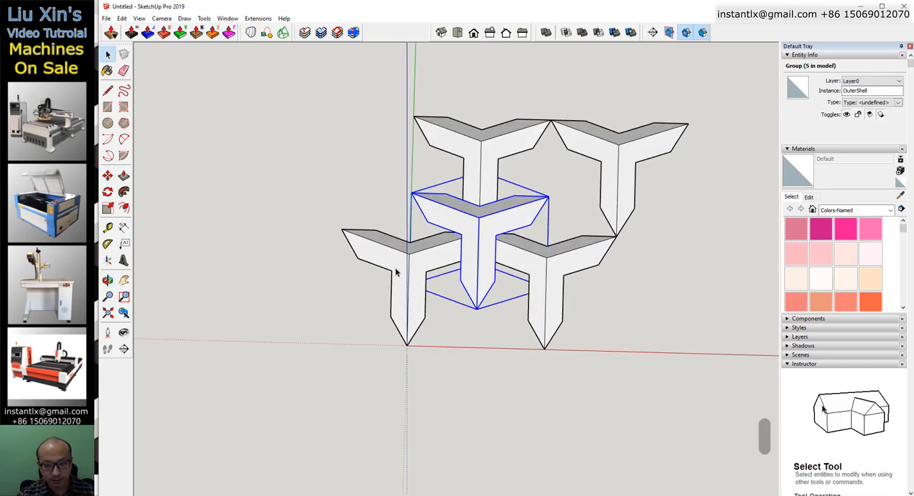
pyautogui.press('m')
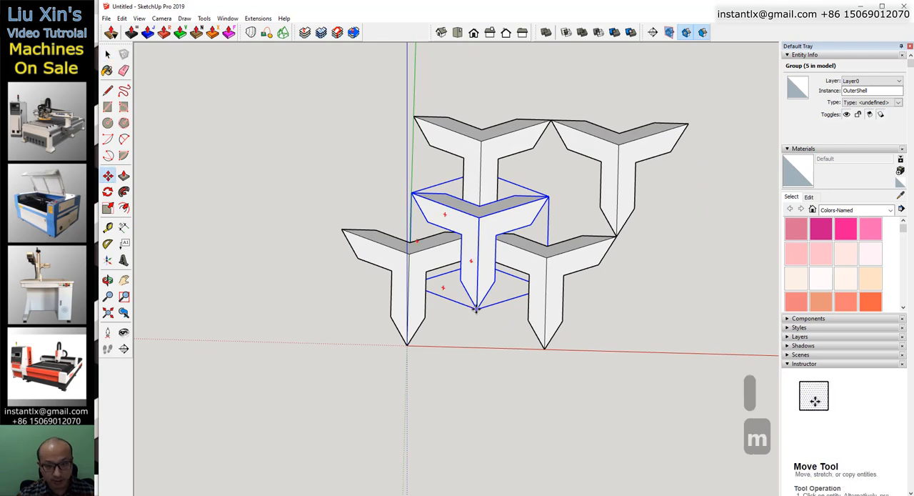
pyautogui.click(477, 309)
pyautogui.press('ctrl')
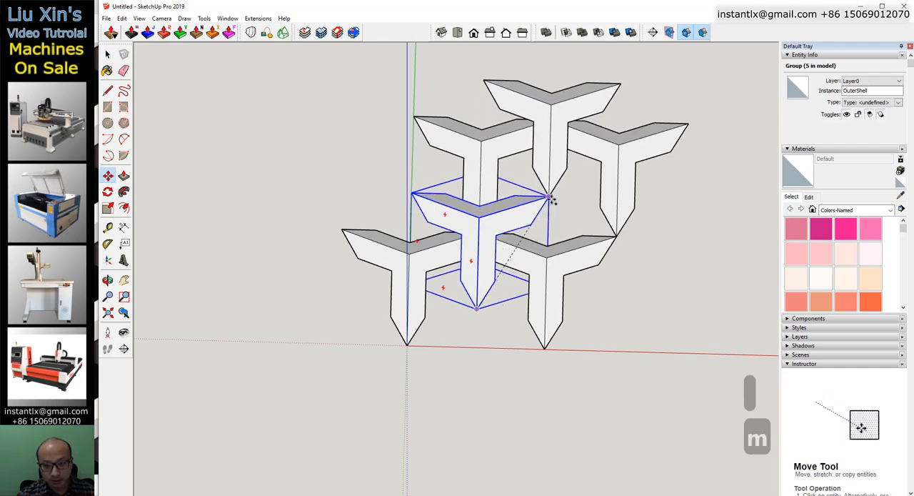
pyautogui.click(550, 195)
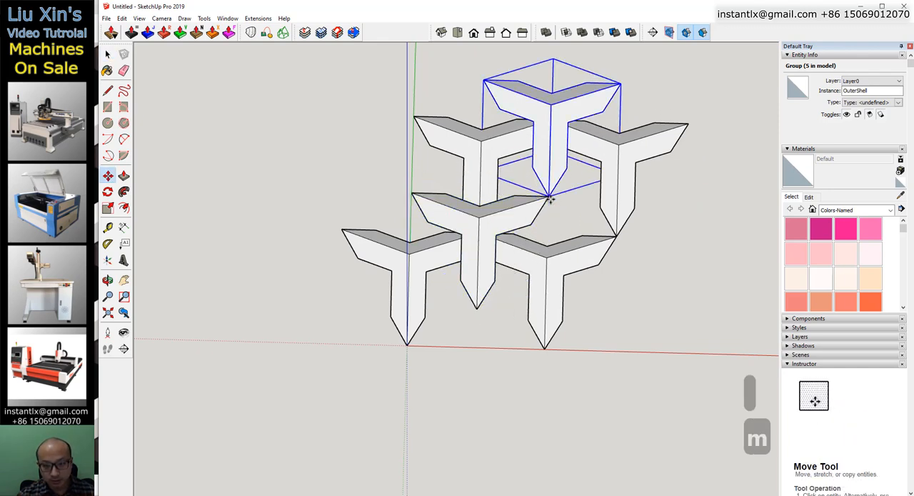
# Copy the topmost piece by its left tip down onto its own bottom tip.
pyautogui.click(484, 78)
pyautogui.press('ctrl')
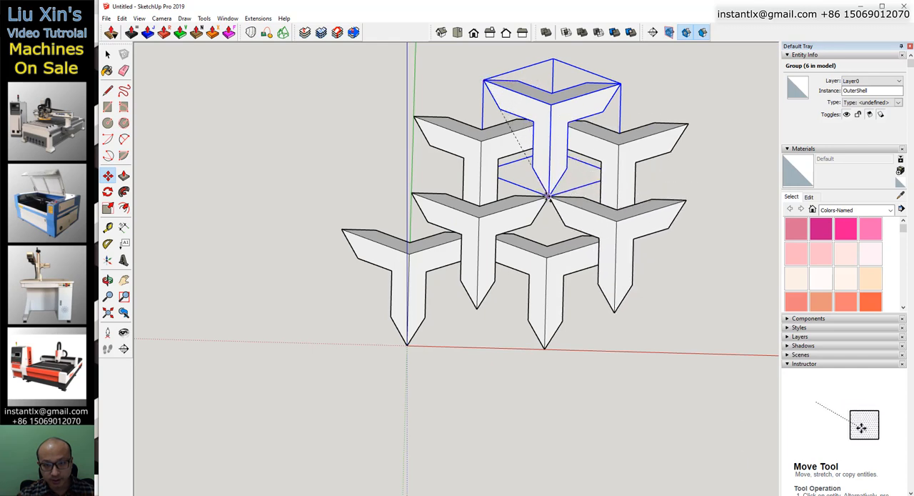
pyautogui.click(547, 194)
pyautogui.press('space')
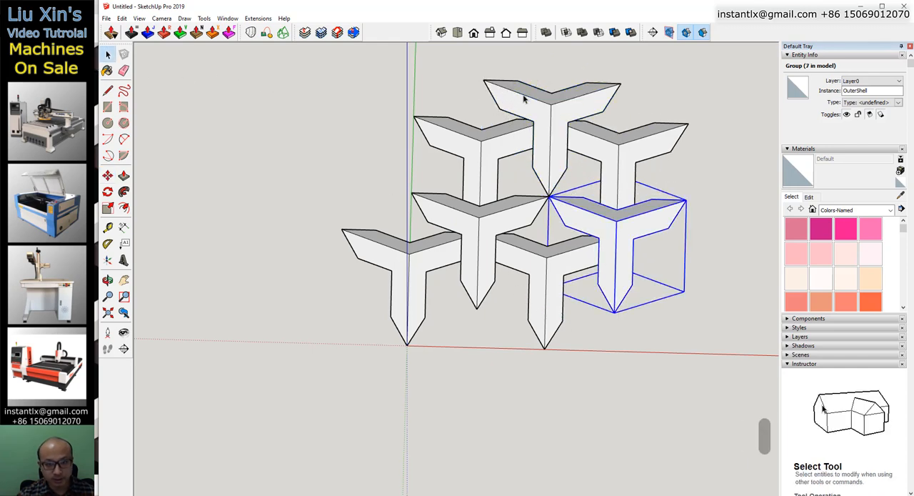
pyautogui.hotkey('ctrl', 'z')
pyautogui.hotkey('ctrl', 'y')
pyautogui.hotkey('ctrl', 'y')
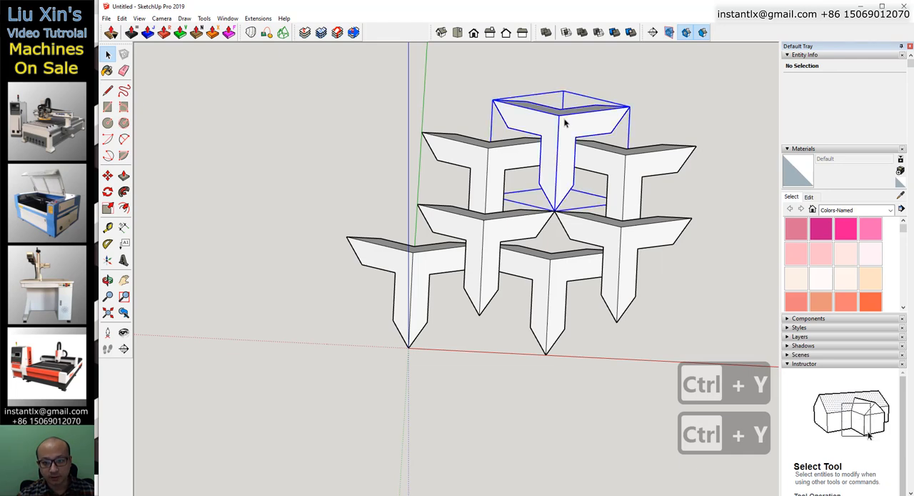
# Select every piece except the first one at the origin and move the six by their shared tip onto the first piece's right tip.
pyautogui.keyDown('shift'); pyautogui.click(491, 159); pyautogui.keyUp('shift')
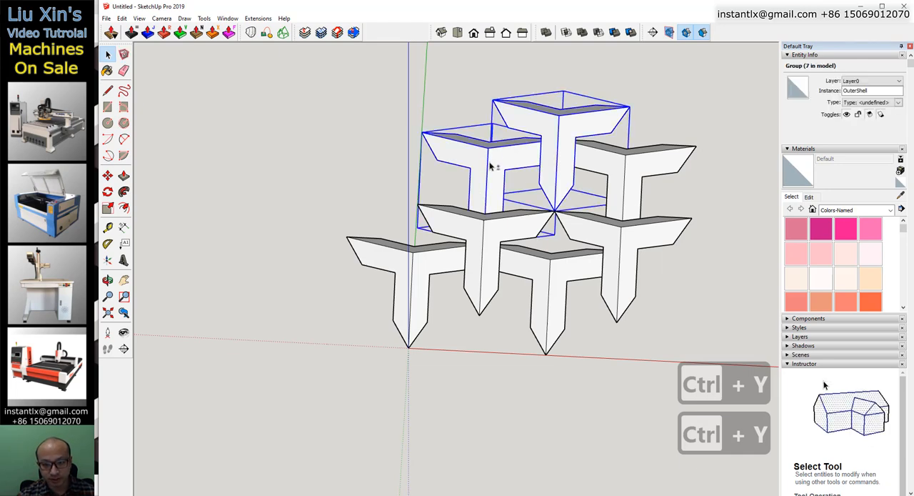
pyautogui.keyDown('shift'); pyautogui.click(631, 180); pyautogui.keyUp('shift')
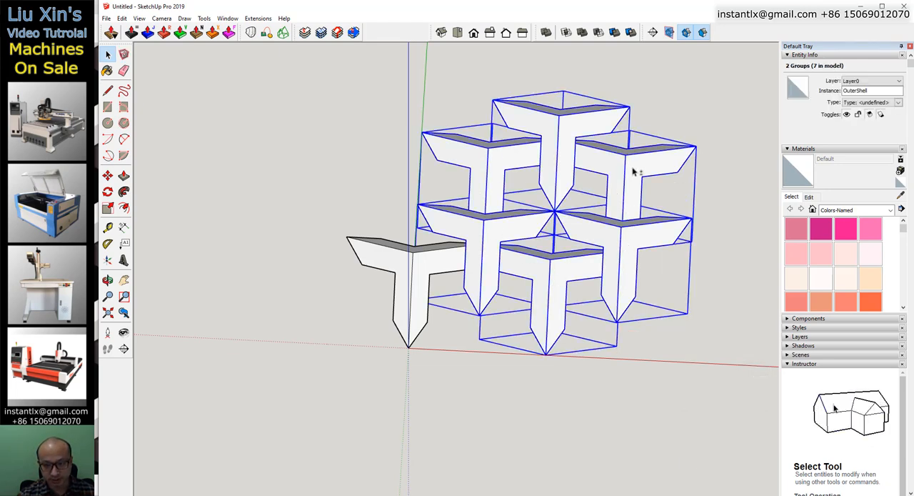
pyautogui.moveTo(636, 168); pyautogui.dragTo(464, 284, button='middle')
pyautogui.press('m')
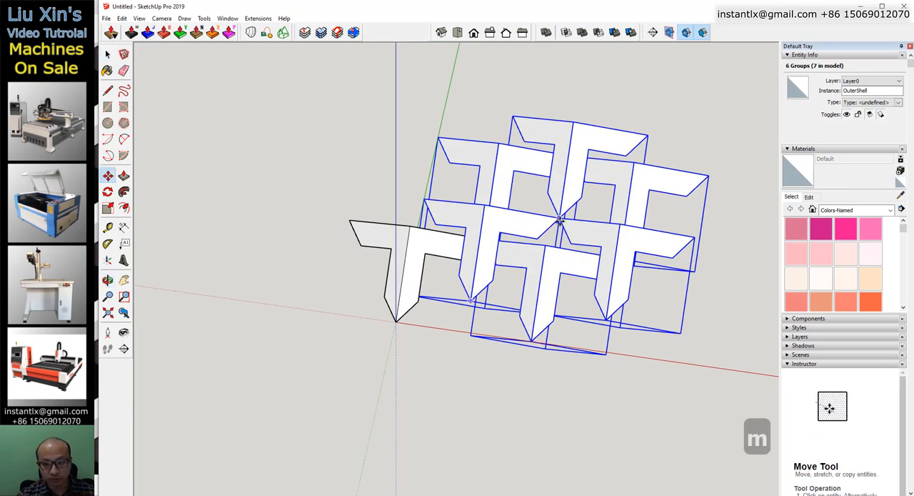
pyautogui.click(559, 218)
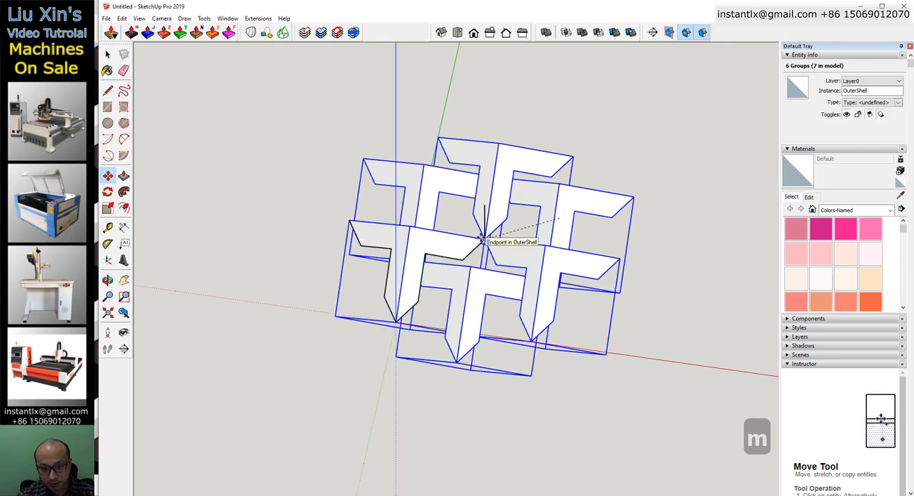
pyautogui.click(483, 238)
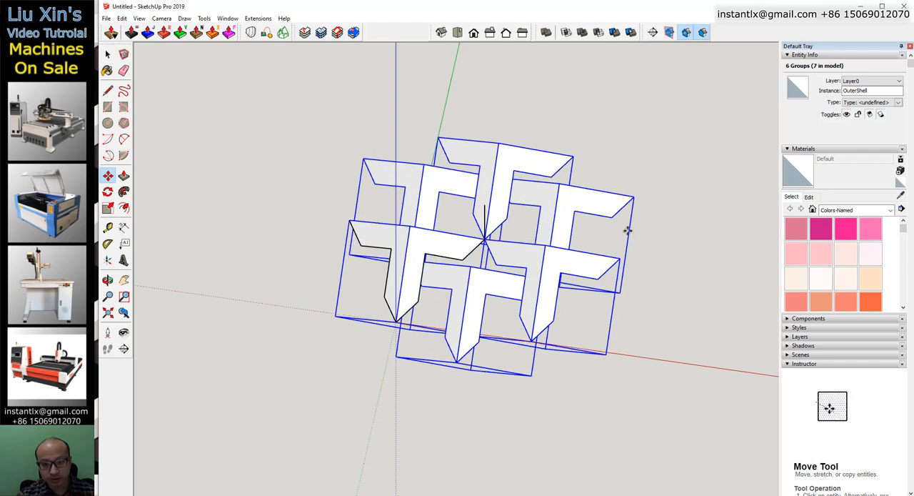
# Move the original piece by its central peak into the gap at the middle of the pattern, then clear the selection.
pyautogui.press('space')
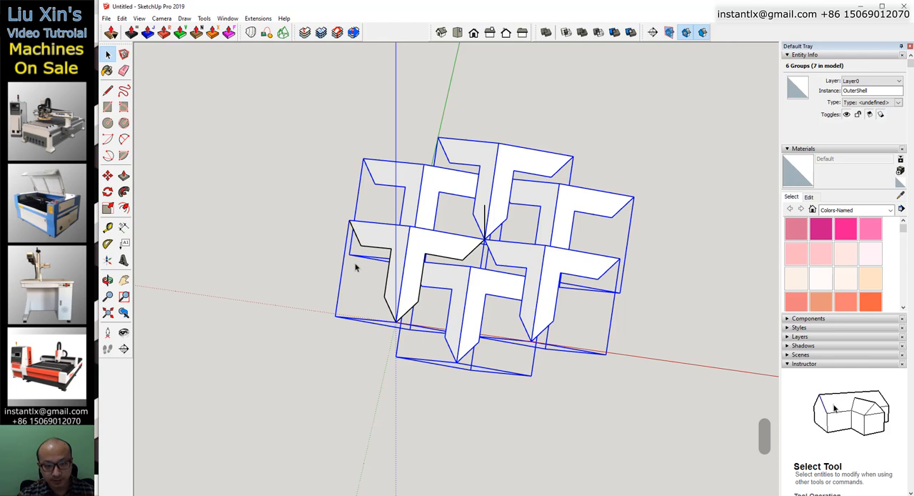
pyautogui.click(312, 258)
pyautogui.click(404, 243)
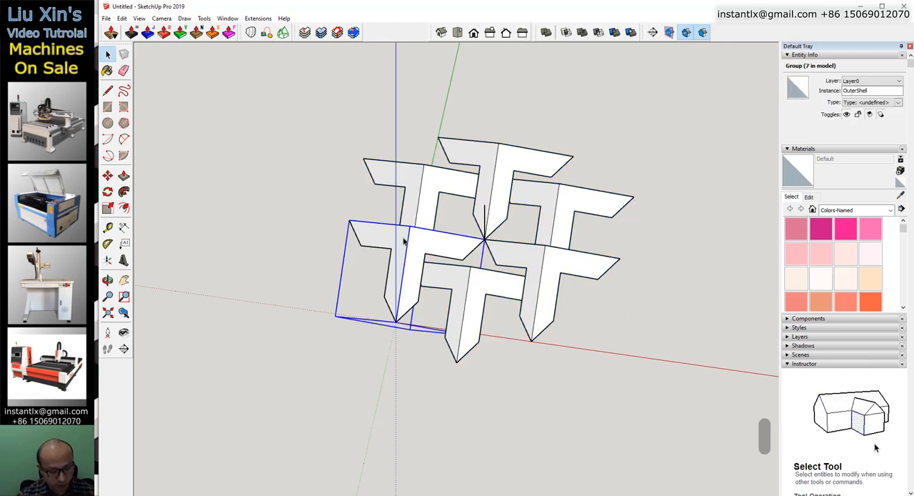
pyautogui.press('m')
pyautogui.click(411, 227)
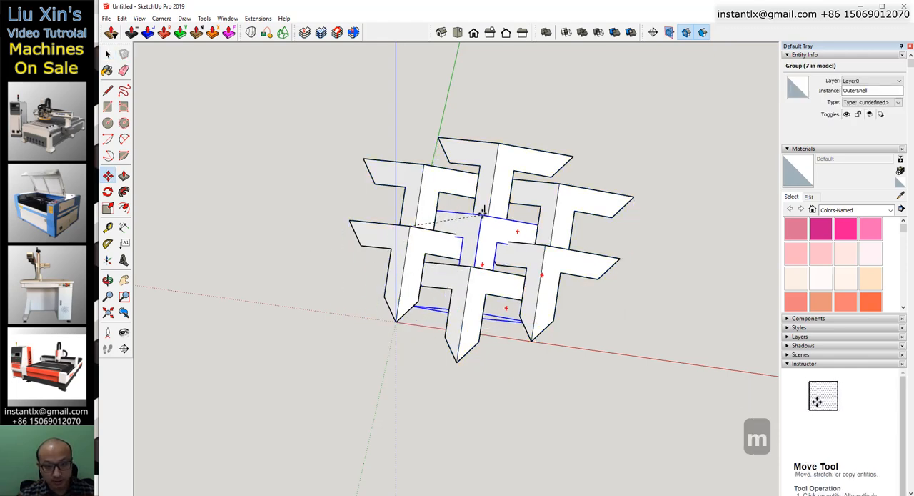
pyautogui.moveTo(484, 225); pyautogui.dragTo(377, 206, button='middle')
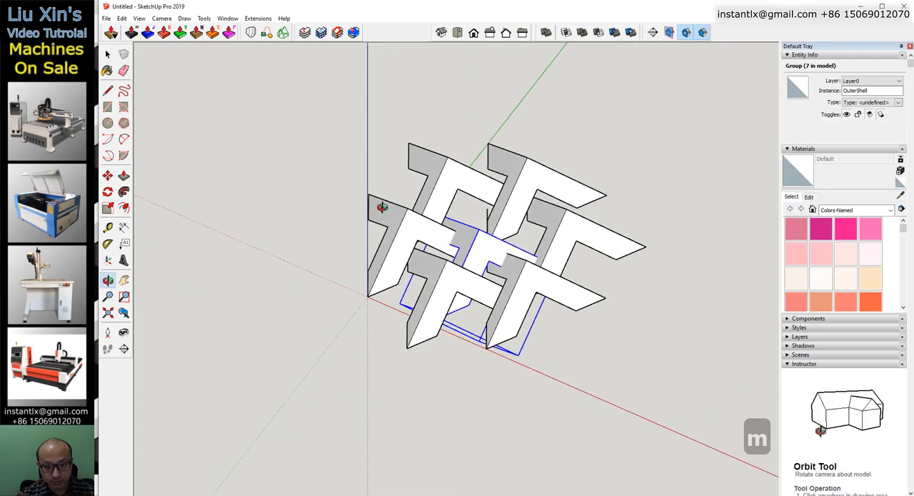
pyautogui.moveTo(488, 207); pyautogui.dragTo(443, 386, button='middle')
pyautogui.click(106, 55)
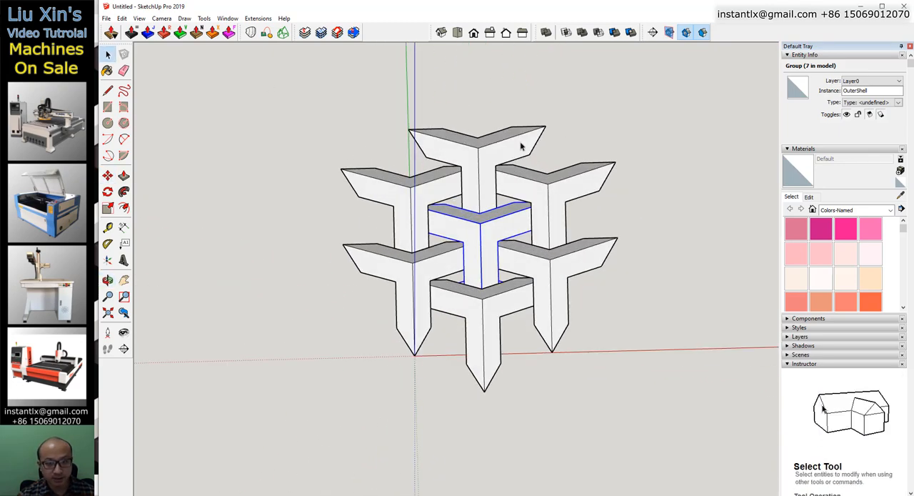
pyautogui.click(642, 157)
pyautogui.moveTo(642, 157); pyautogui.dragTo(609, 313, button='middle')
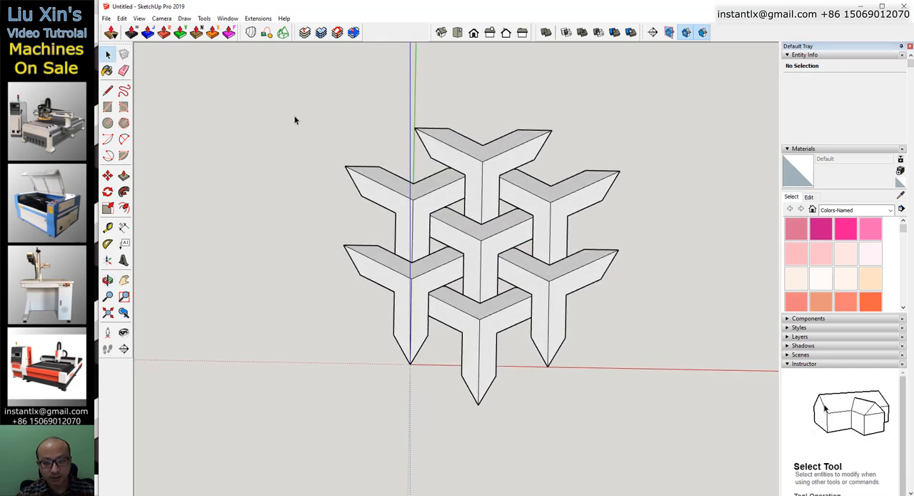
# Copy the whole cluster by the left tip of its upper-left piece onto the right tip of its topmost piece.
pyautogui.moveTo(304, 102); pyautogui.dragTo(622, 402)
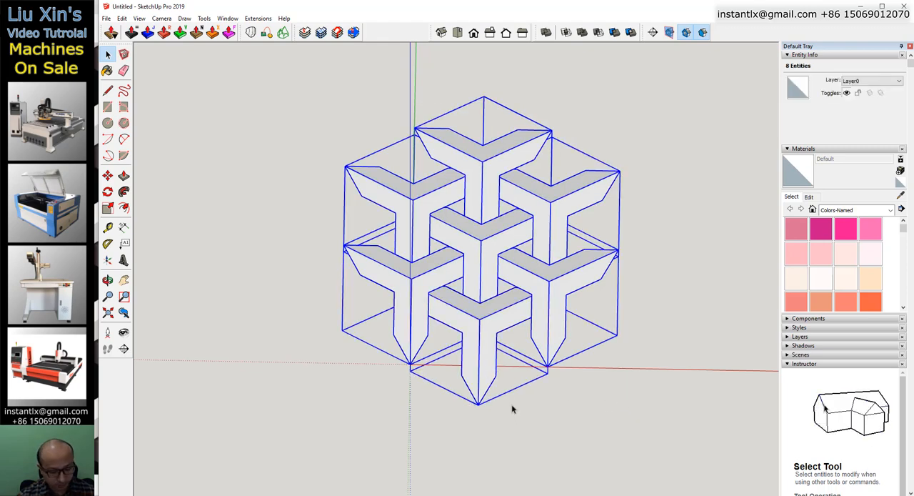
pyautogui.press('m')
pyautogui.moveTo(510, 433); pyautogui.dragTo(492, 380, button='middle')
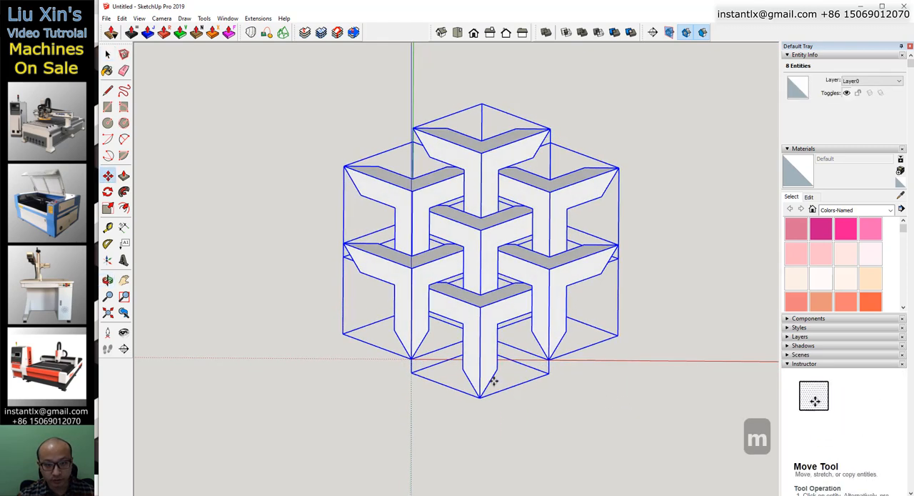
pyautogui.click(345, 166)
pyautogui.press('ctrl')
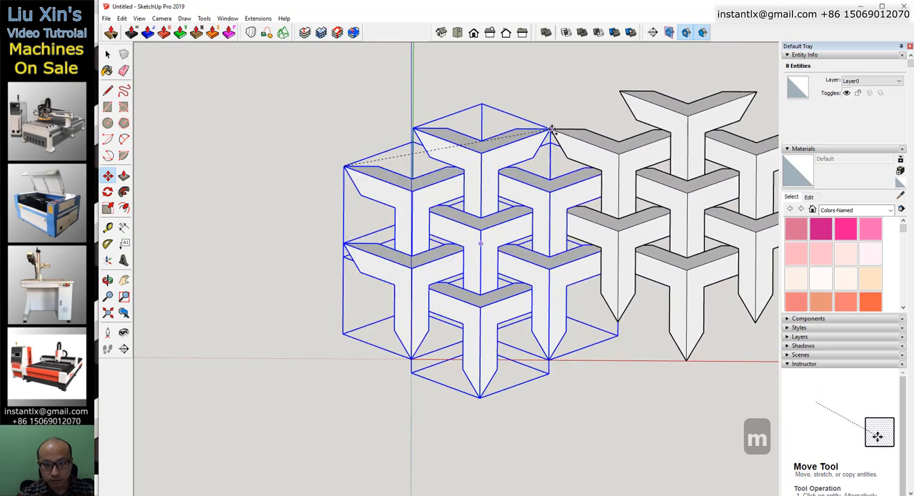
pyautogui.click(551, 129)
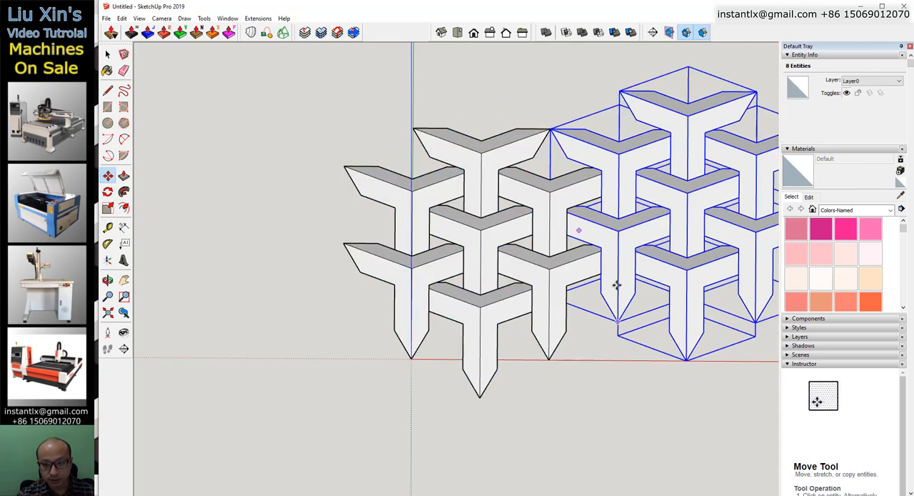
# Copy the second cluster by its lower-right piece's bottom tip so the copy interlocks above the first two clusters.
pyautogui.moveTo(654, 288); pyautogui.dragTo(482, 366, button='middle')
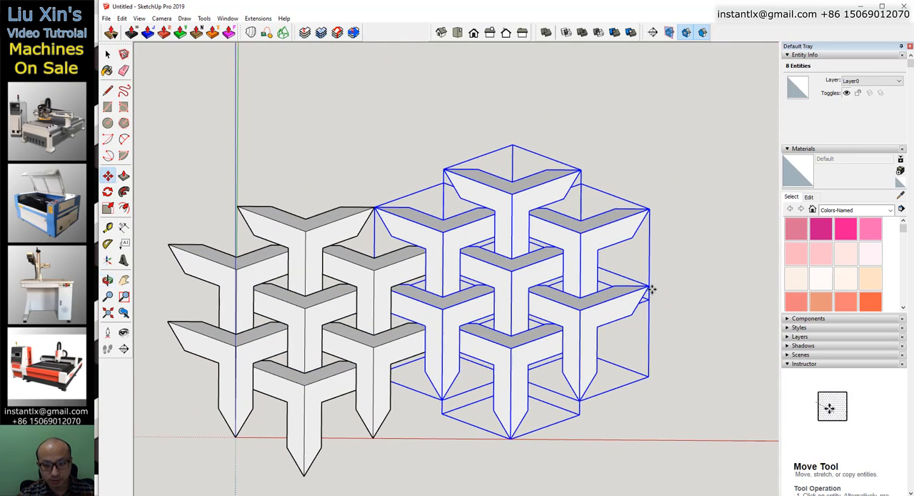
pyautogui.press('ctrl')
pyautogui.click(580, 399)
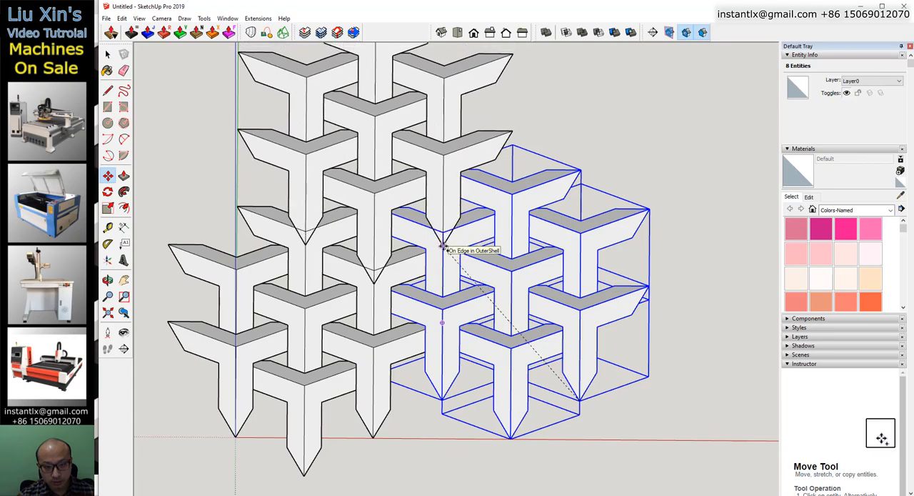
pyautogui.moveTo(318, 224); pyautogui.dragTo(438, 322, button='middle')
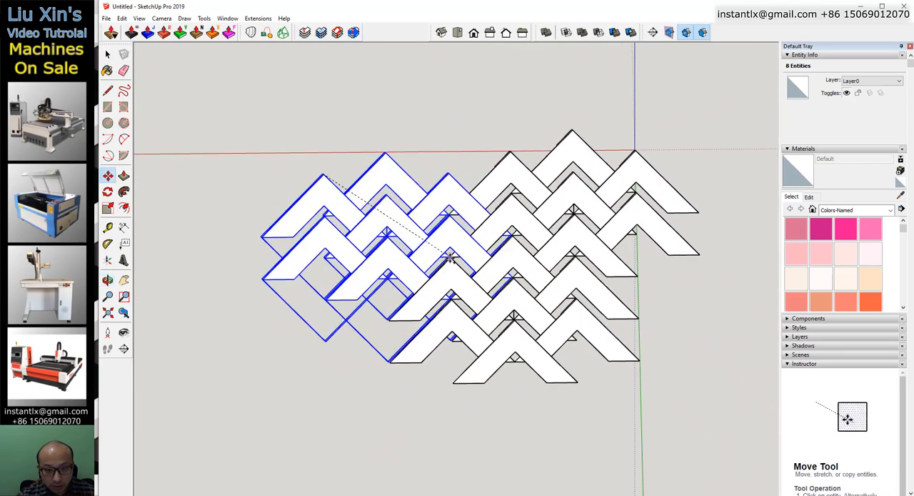
pyautogui.moveTo(174, 259); pyautogui.dragTo(616, 432, button='middle')
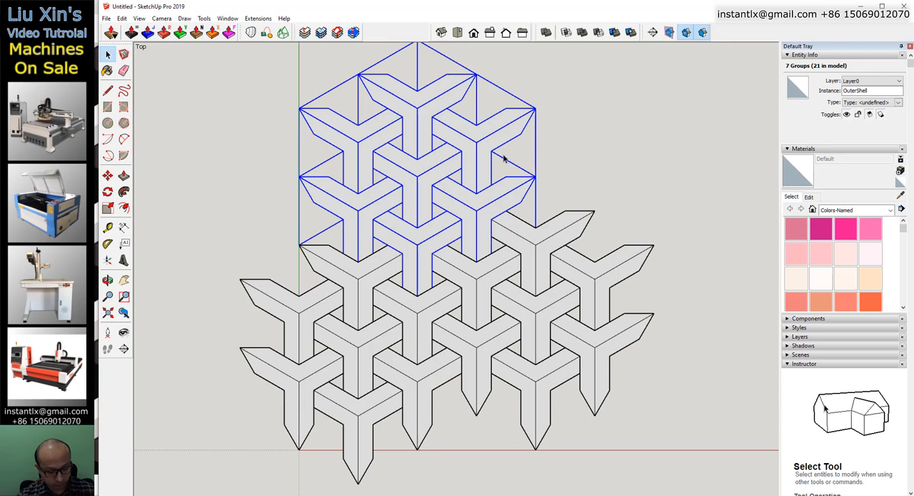
# Copy the upper seven-piece cluster by its lower-left piece's left tip so the copy interlocks beside it, above the second cluster.
pyautogui.press('m')
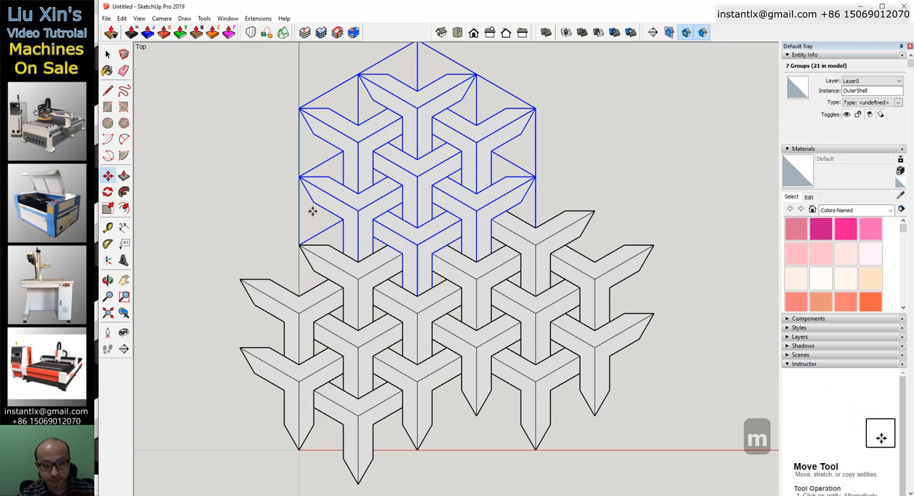
pyautogui.click(300, 177)
pyautogui.press('ctrl')
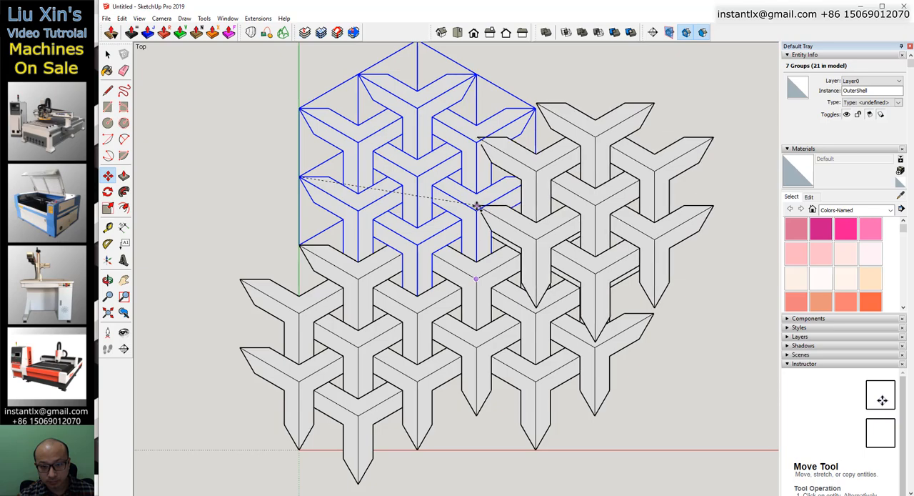
pyautogui.scroll(3, 526, 231)
pyautogui.moveTo(520, 245); pyautogui.dragTo(464, 207, button='middle')
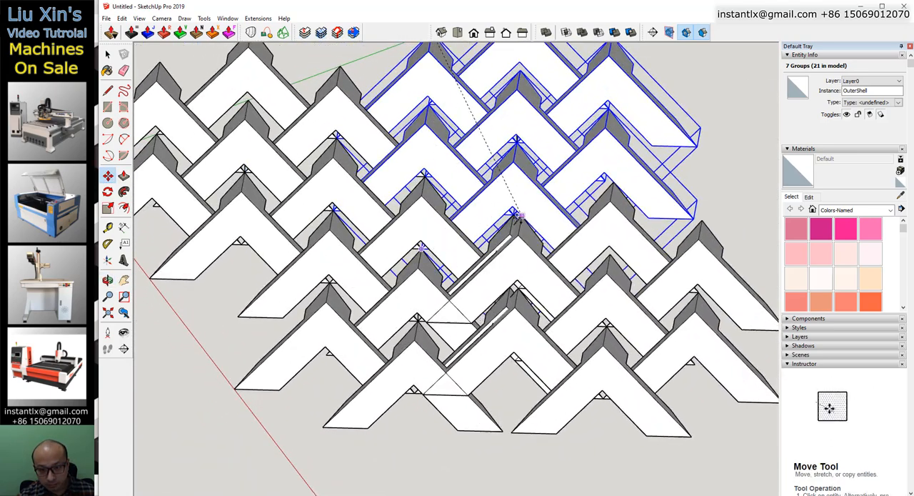
pyautogui.click(512, 214)
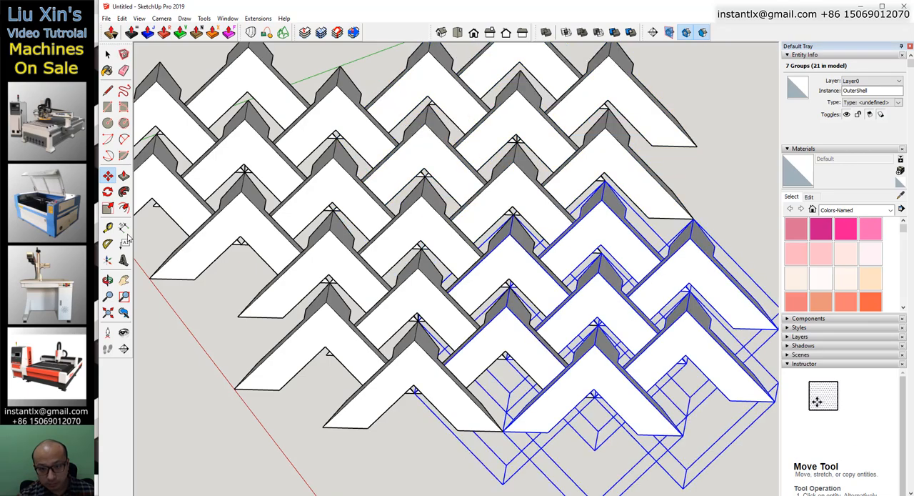
# Switch to the top view, clear the selection and examine the interlocking pattern.
pyautogui.moveTo(278, 343); pyautogui.dragTo(445, 378, button='middle')
pyautogui.scroll(-5, 442, 378)
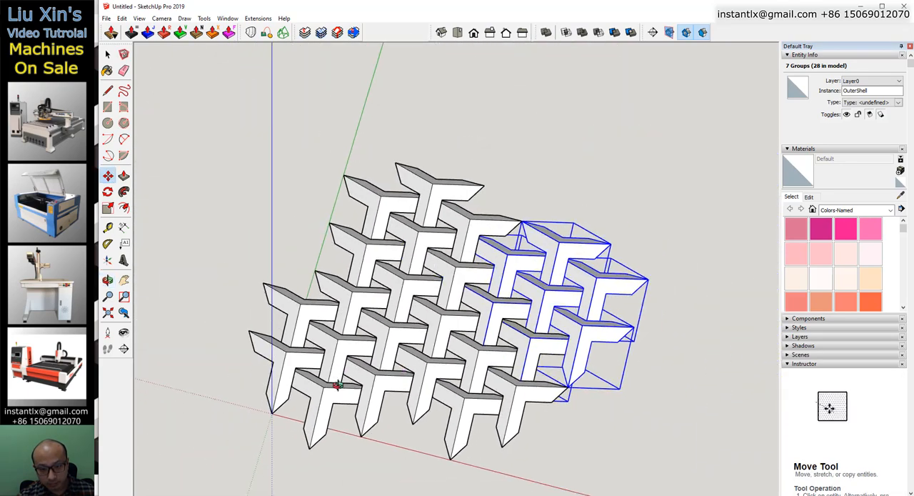
pyautogui.moveTo(338, 384); pyautogui.dragTo(400, 299, button='middle')
pyautogui.click(457, 32)
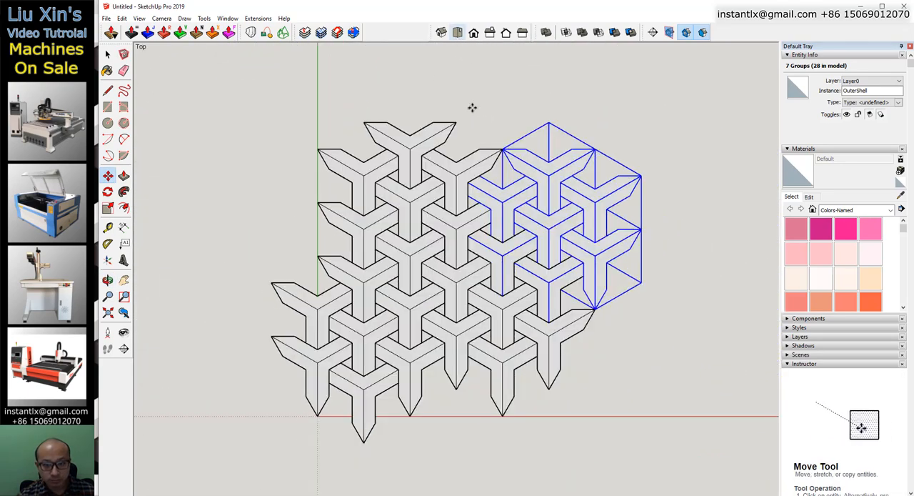
pyautogui.press('space')
pyautogui.click(653, 337)
pyautogui.scroll(-1, 605, 337)
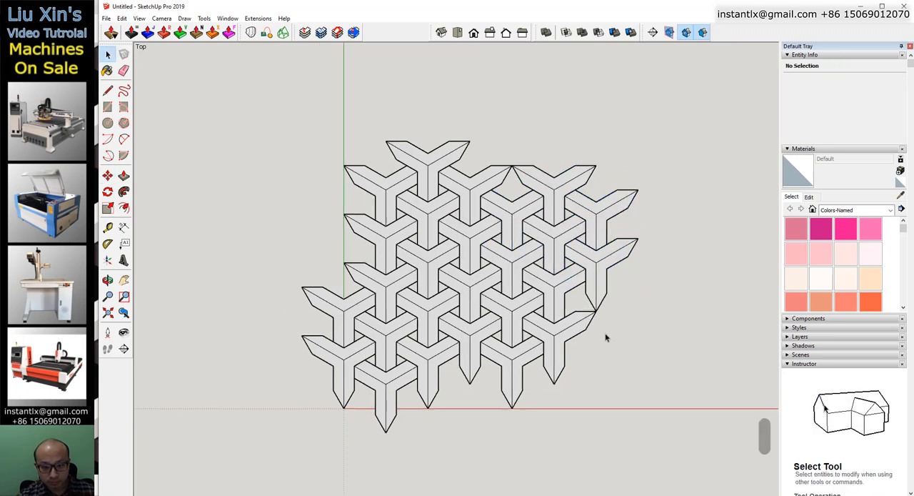
pyautogui.scroll(2, 607, 353)
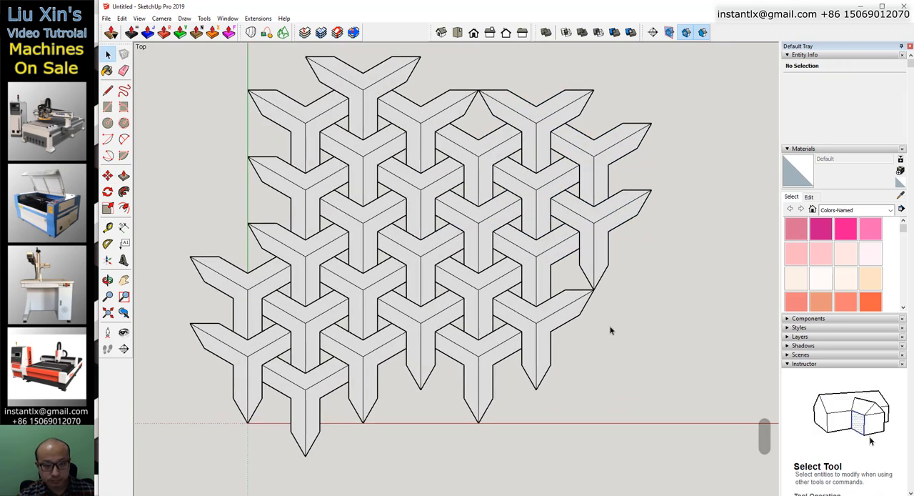
pyautogui.scroll(-2, 611, 330)
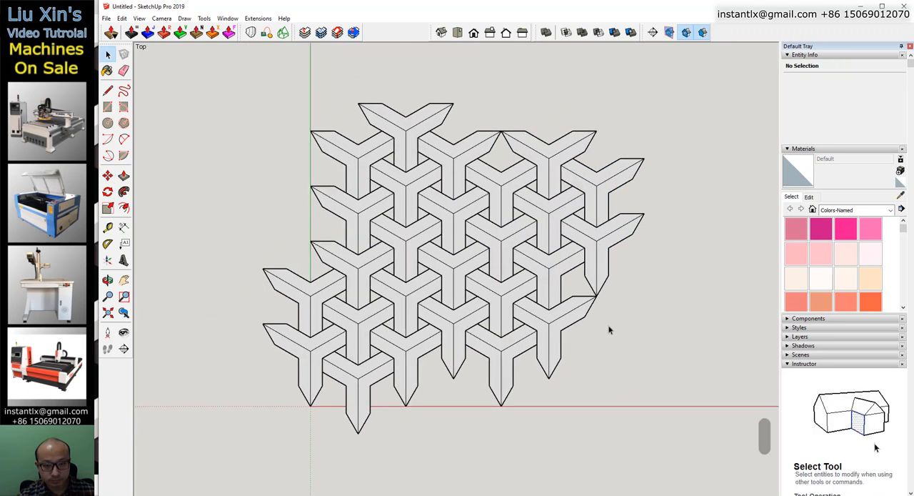
# Export the pattern as an AutoCAD DXF 3D model named 0000 to the Desktop.
pyautogui.click(107, 18)
pyautogui.moveTo(167, 177)
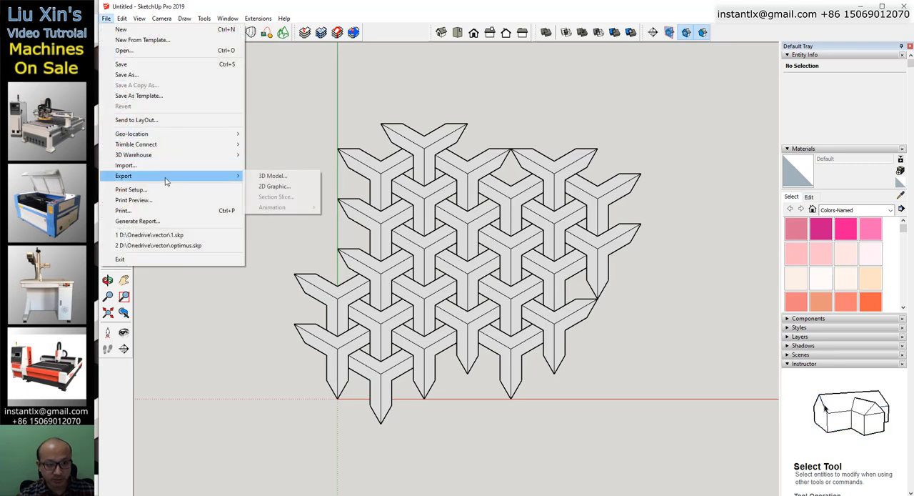
pyautogui.click(266, 177)
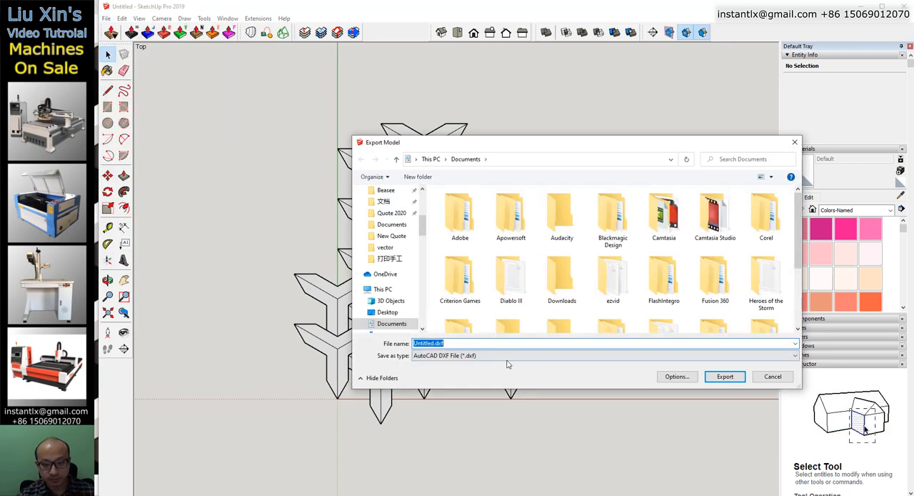
pyautogui.write('0000')
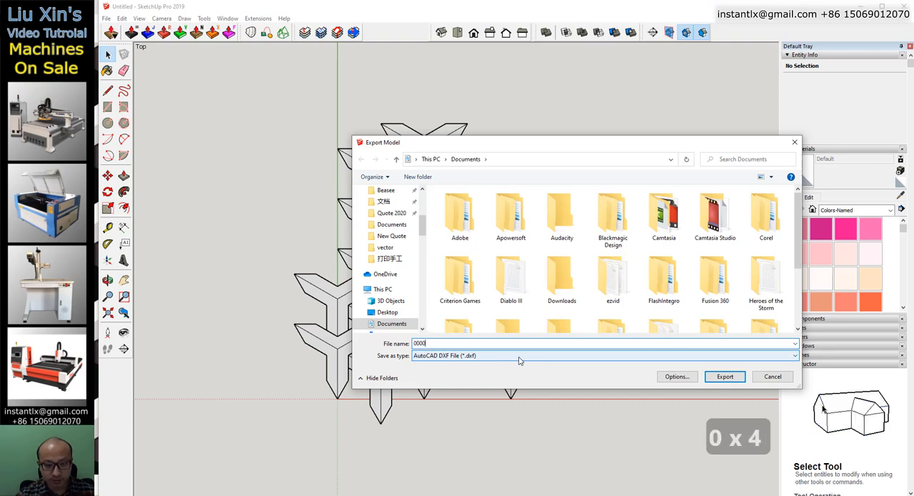
pyautogui.scroll(5, 388, 236)
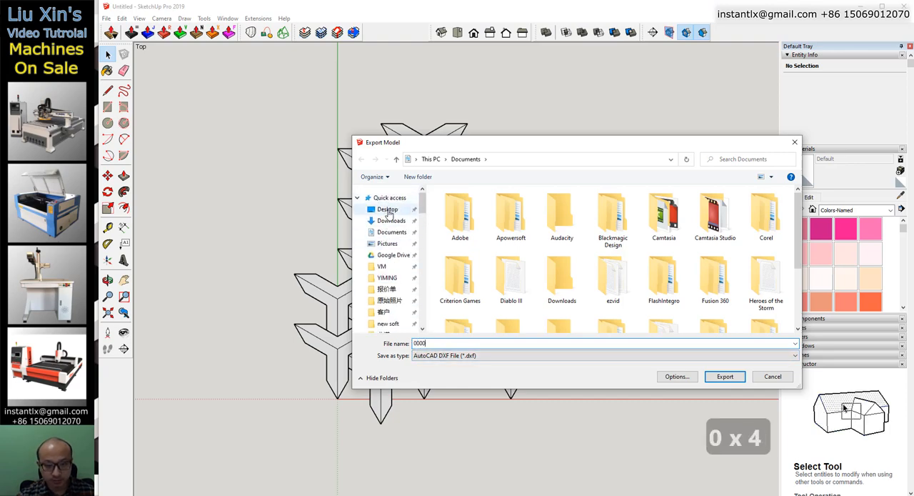
pyautogui.click(388, 211)
pyautogui.click(721, 377)
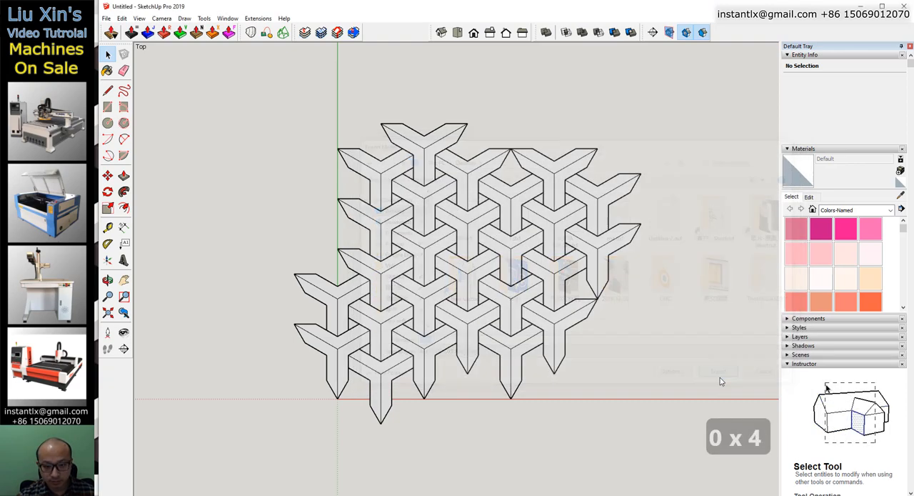
pyautogui.click(539, 290)
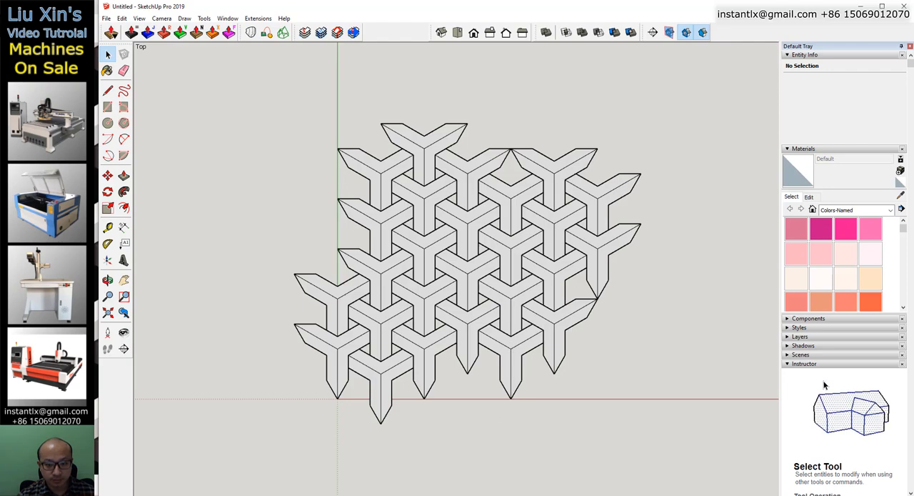
# Switch to ArtCAM and create a new model 600 mm wide and 600 mm high.
pyautogui.moveTo(455, 495); pyautogui.dragTo(455, 485)
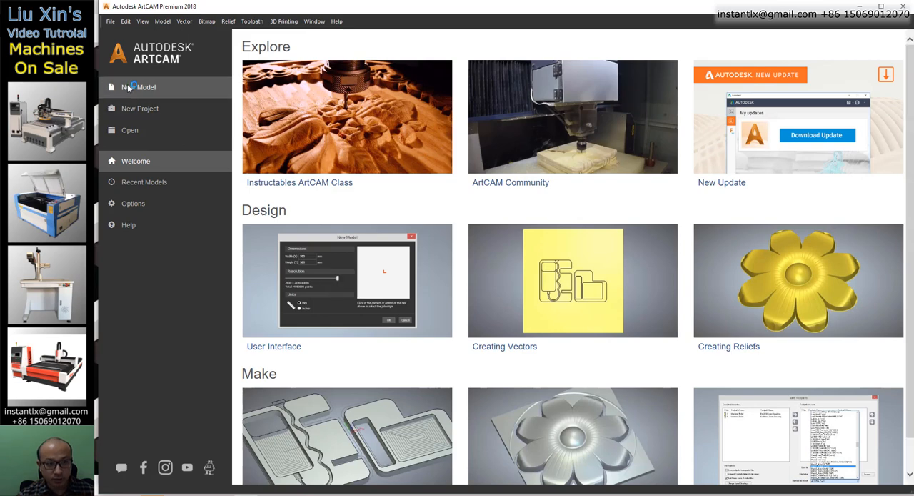
pyautogui.click(132, 87)
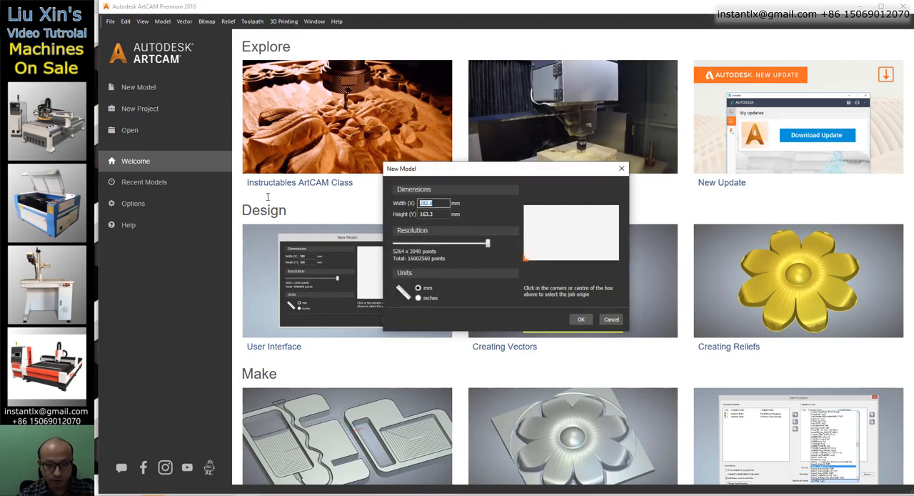
pyautogui.write('600')
pyautogui.press('Tab')
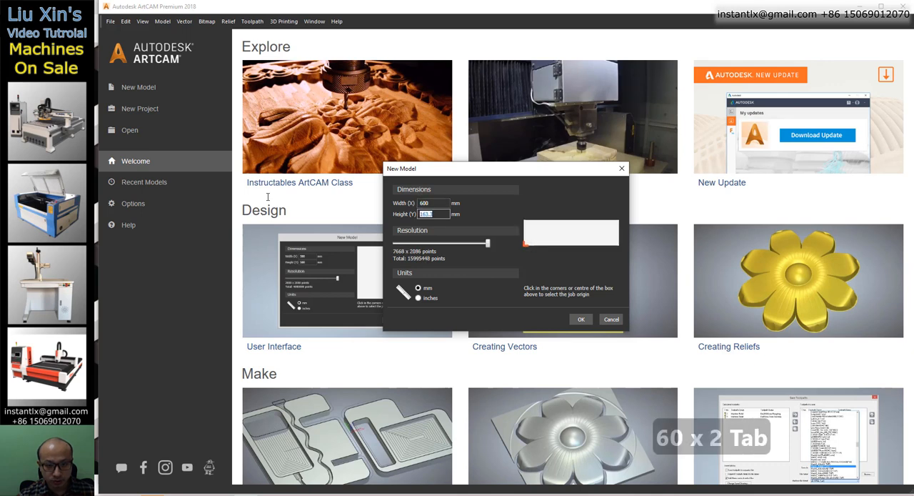
pyautogui.write('600')
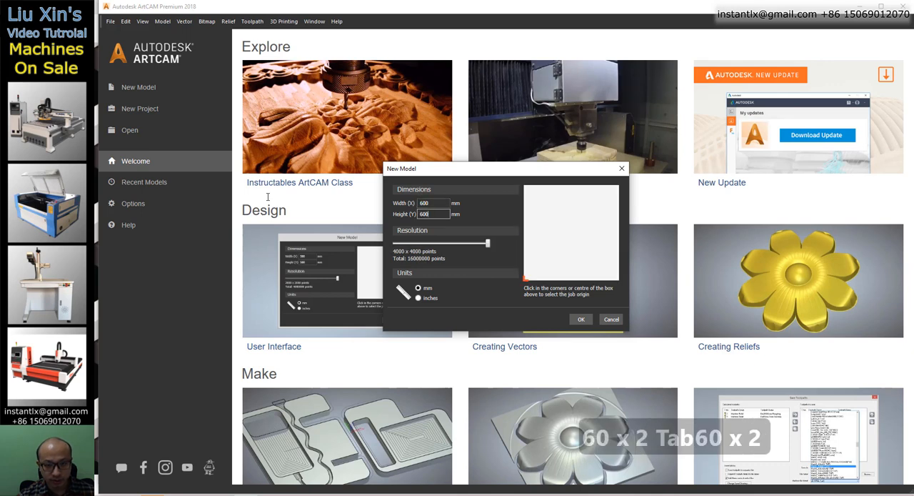
pyautogui.click(582, 319)
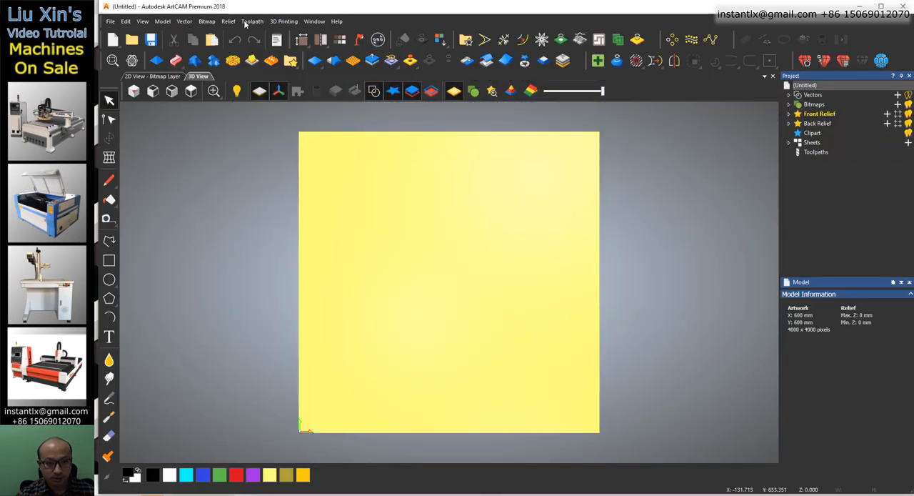
# Import 0000.dxf from the Desktop into the relief as a 3D model.
pyautogui.click(227, 21)
pyautogui.moveTo(243, 36)
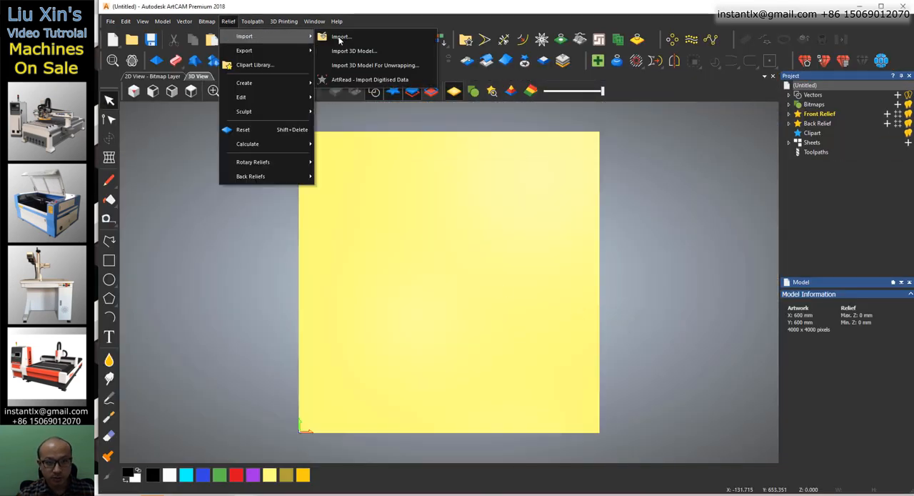
pyautogui.click(354, 51)
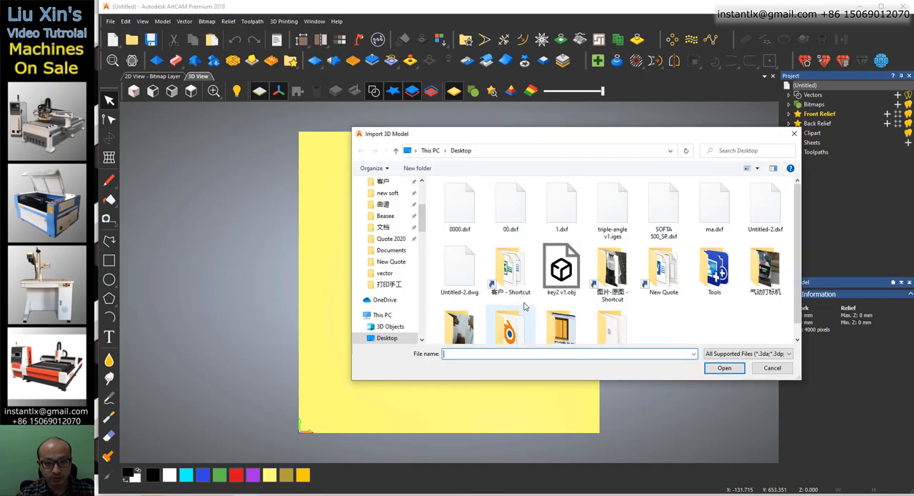
pyautogui.click(459, 207)
pyautogui.click(736, 367)
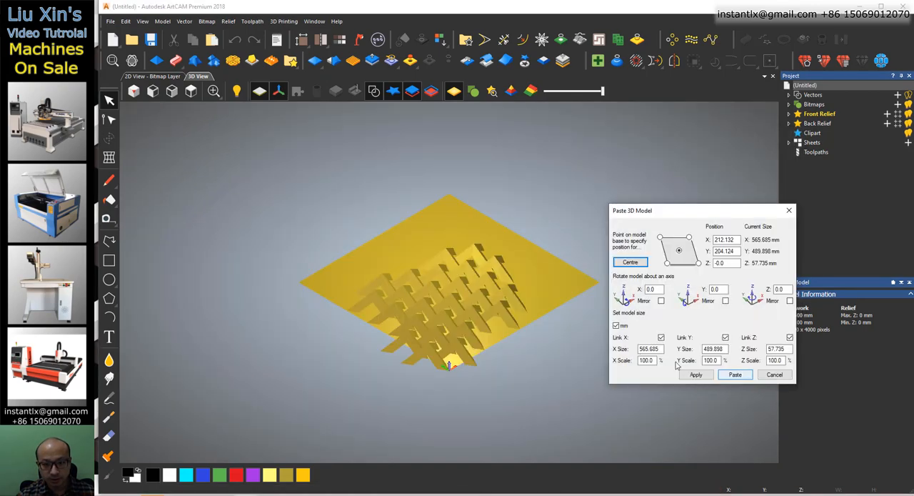
# Centre the imported model on the 600 mm square, paste it into the relief and close the paste settings.
pyautogui.click(632, 262)
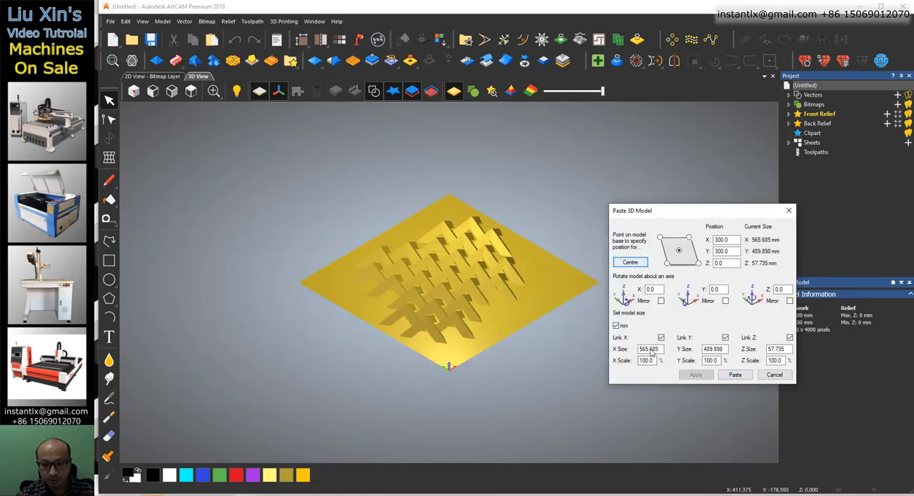
pyautogui.click(736, 375)
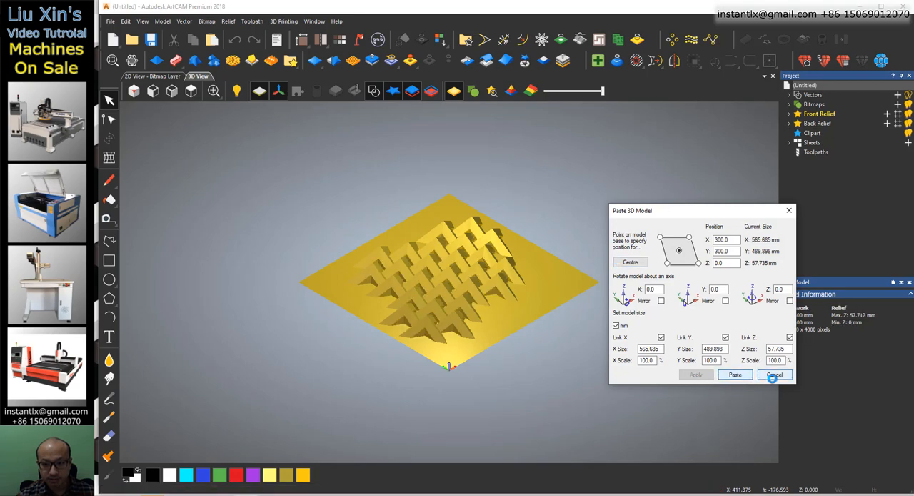
pyautogui.click(769, 377)
# Examine the pasted relief pattern from several angles and up close, ending in the view from above.
pyautogui.moveTo(624, 375); pyautogui.dragTo(540, 455)
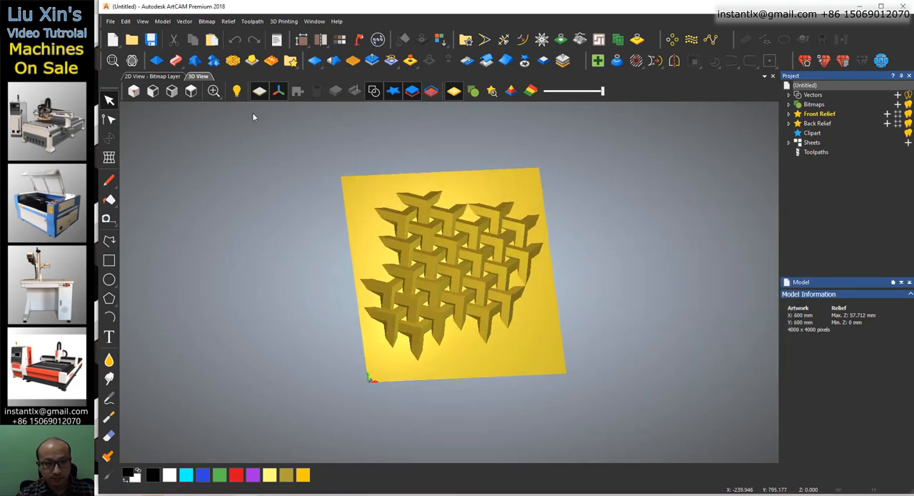
pyautogui.click(190, 91)
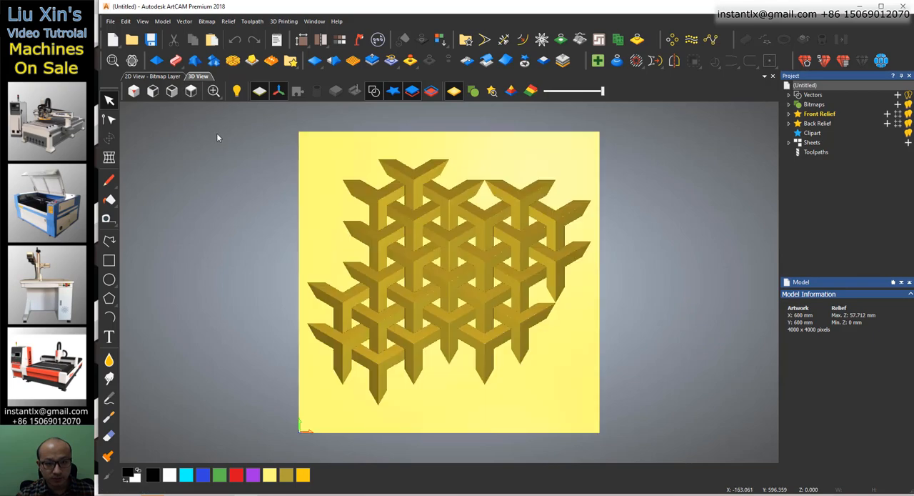
pyautogui.scroll(3, 433, 312)
pyautogui.moveTo(432, 312); pyautogui.dragTo(420, 326)
pyautogui.scroll(-3, 420, 325)
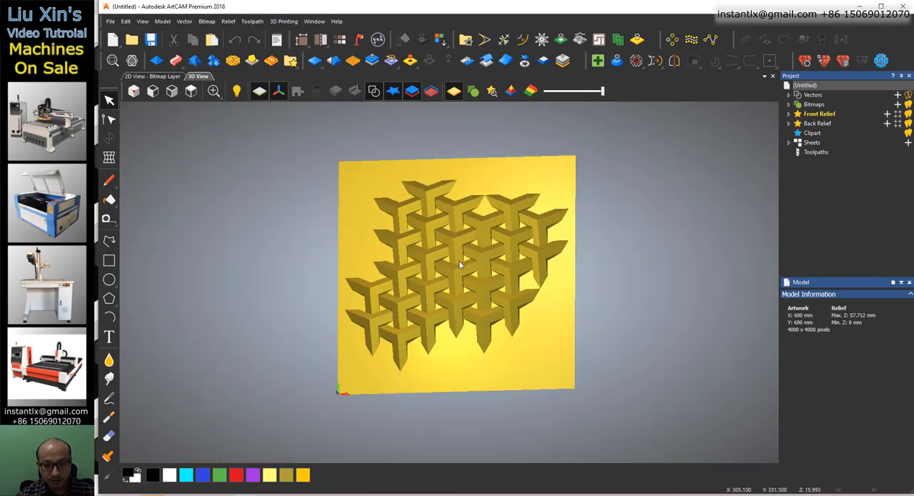
pyautogui.moveTo(472, 284)
pyautogui.mouseDown()
pyautogui.moveTo(477, 247)
pyautogui.moveTo(473, 272)
pyautogui.mouseUp()
pyautogui.moveTo(410, 238); pyautogui.dragTo(452, 262)
pyautogui.click(191, 92)
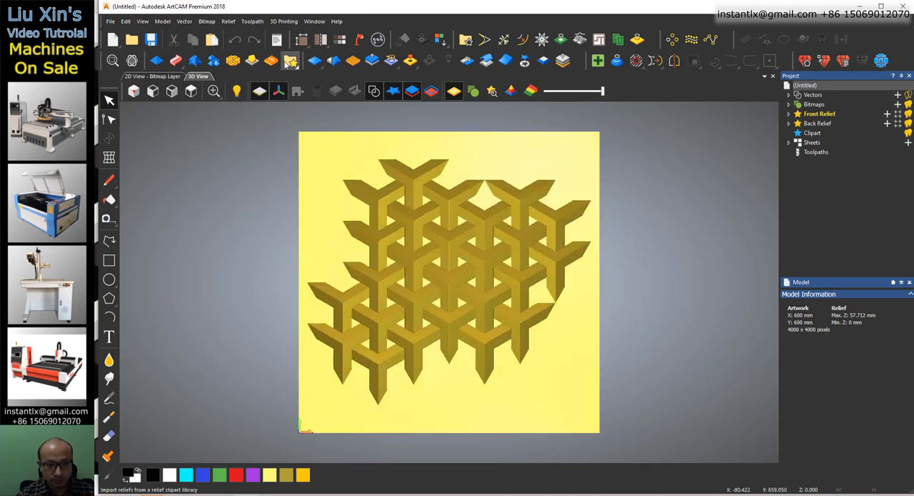
# Rename the front relief's layer to 0000 and add it to the relief clipart library.
pyautogui.click(290, 61)
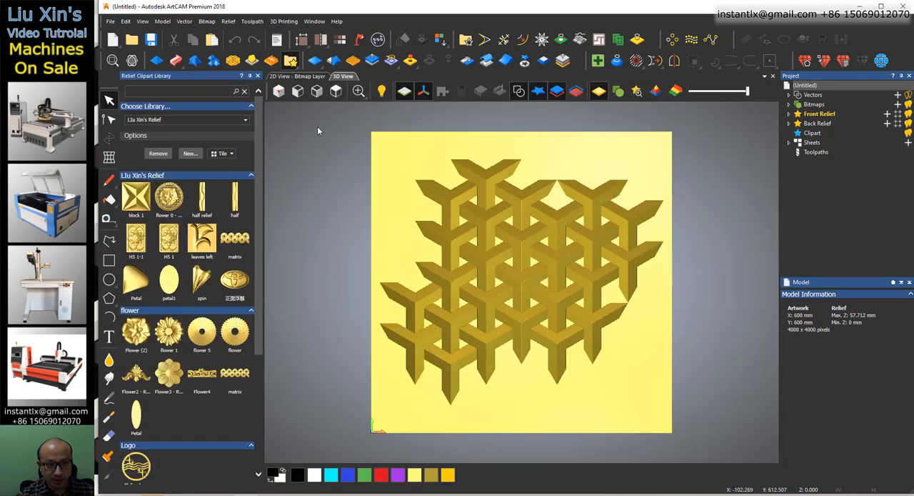
pyautogui.moveTo(261, 208); pyautogui.dragTo(277, 186)
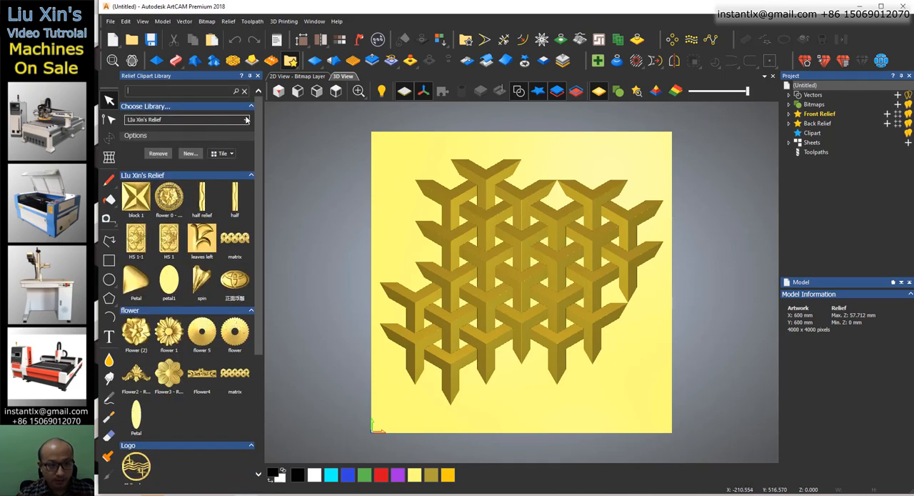
pyautogui.click(789, 115)
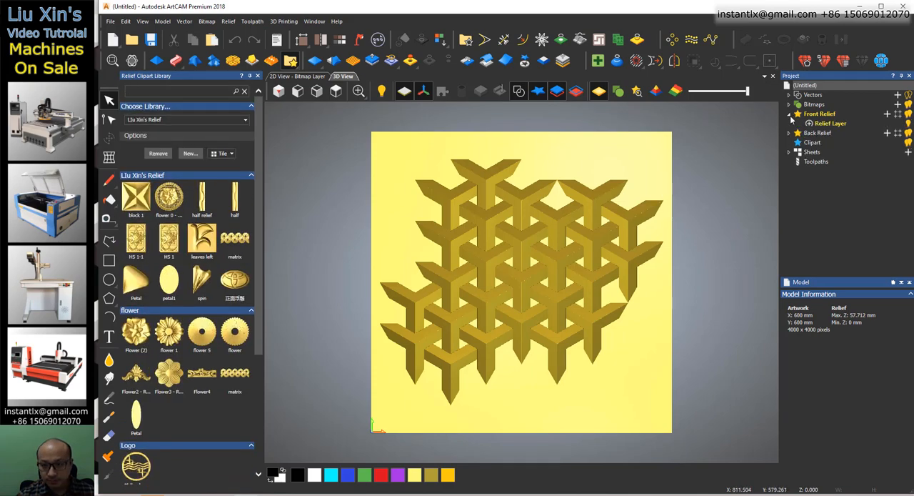
pyautogui.click(825, 124)
pyautogui.press('F2')
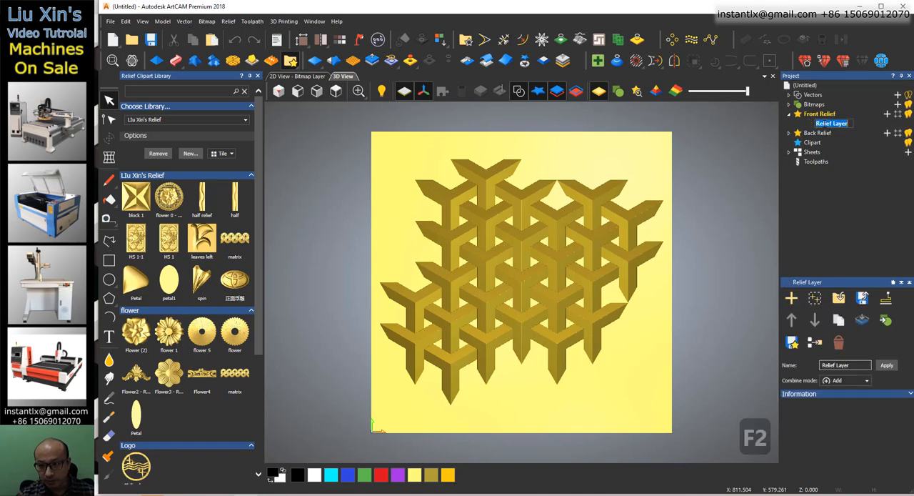
pyautogui.write('000')
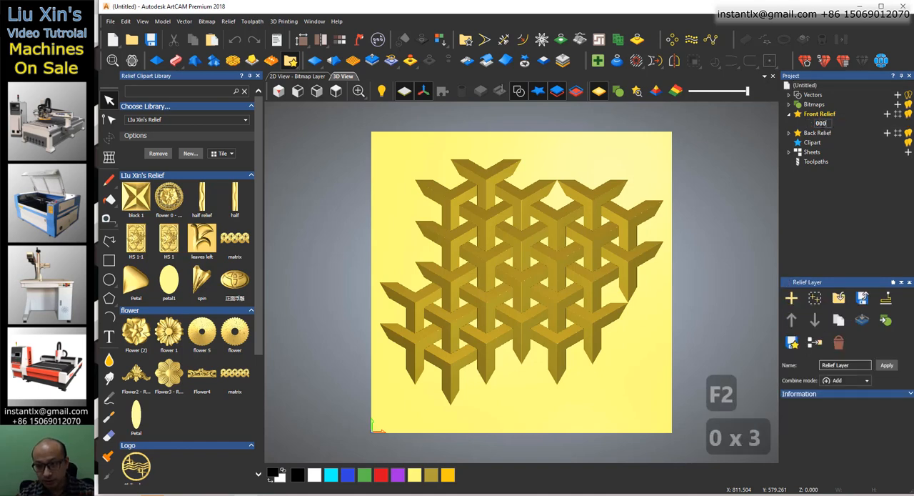
pyautogui.write('0')
pyautogui.press('Return')
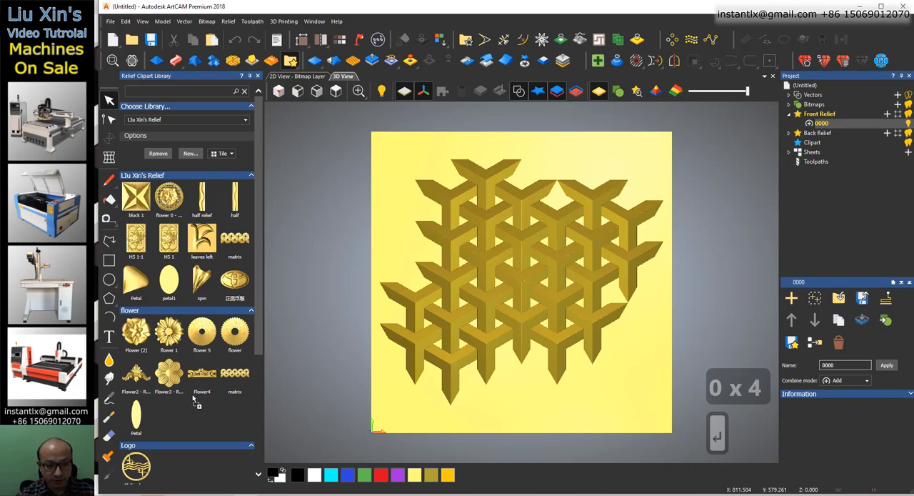
pyautogui.moveTo(174, 410); pyautogui.dragTo(174, 410)
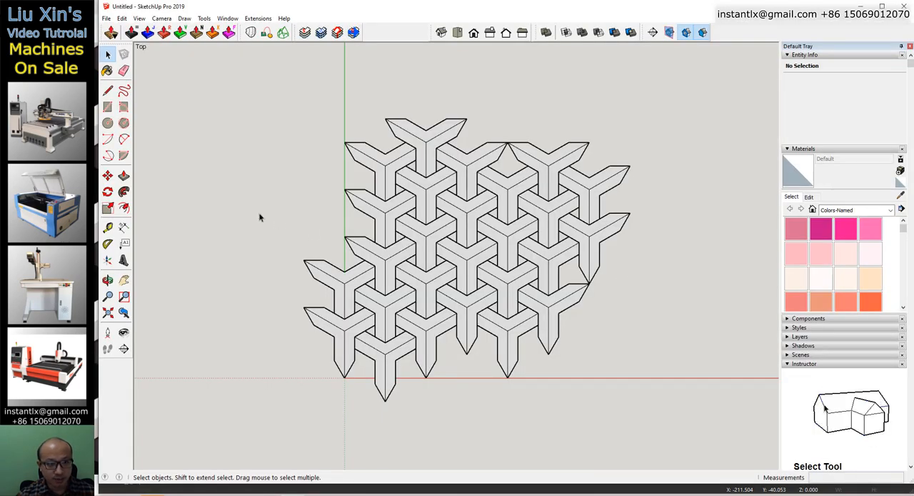
# Back in SketchUp, draw a 282.84 by 163.30 mm rectangle with the Line tool between the centre peaks of four pieces.
pyautogui.click(108, 90)
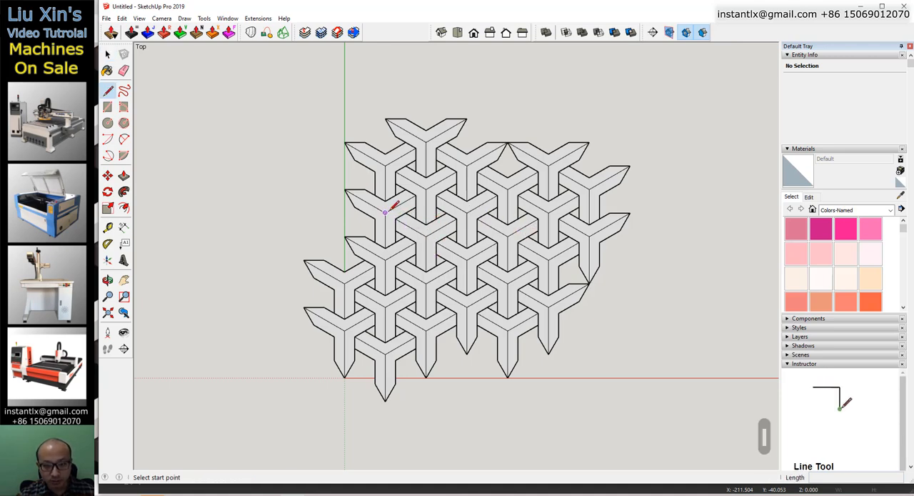
pyautogui.click(385, 307)
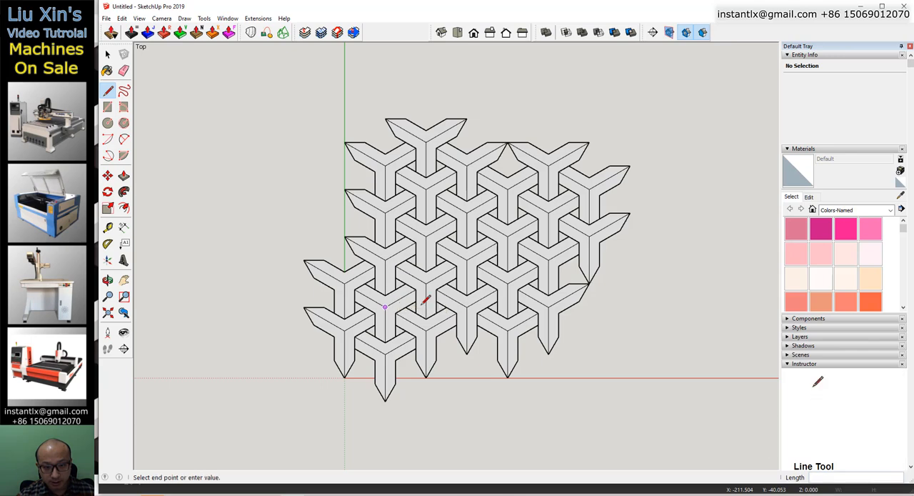
pyautogui.click(549, 307)
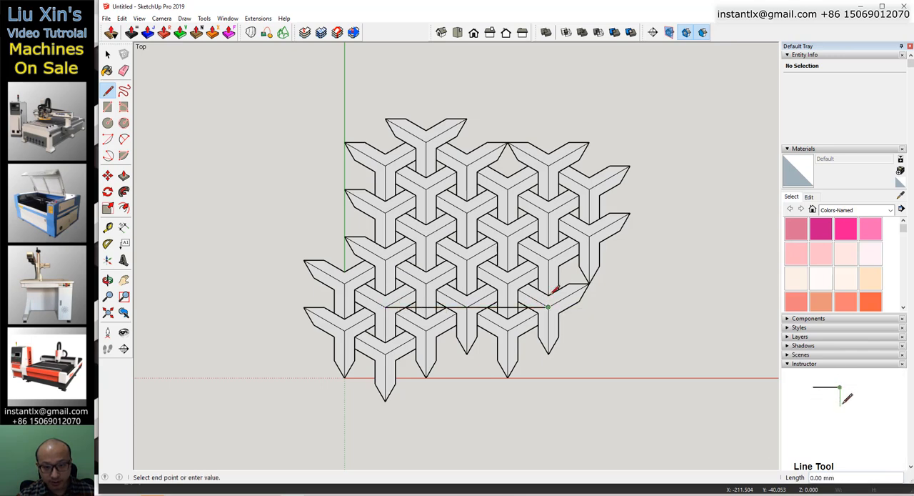
pyautogui.click(547, 212)
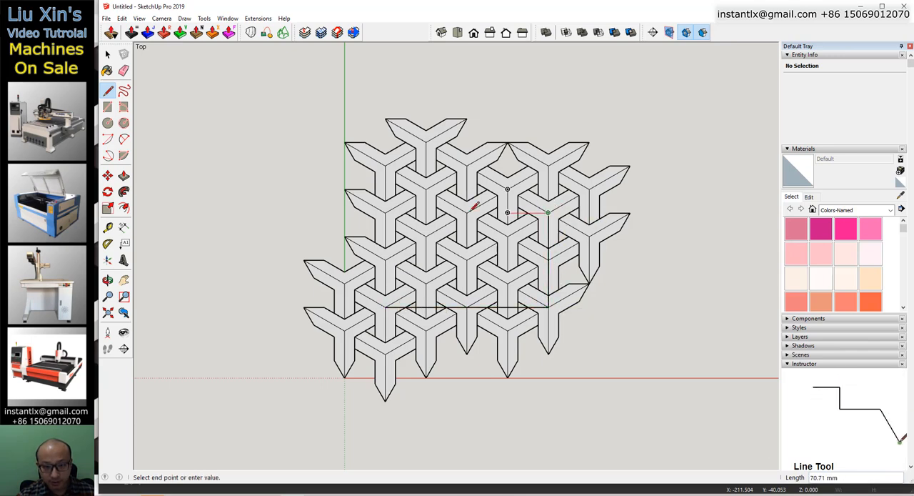
pyautogui.click(384, 212)
pyautogui.click(385, 307)
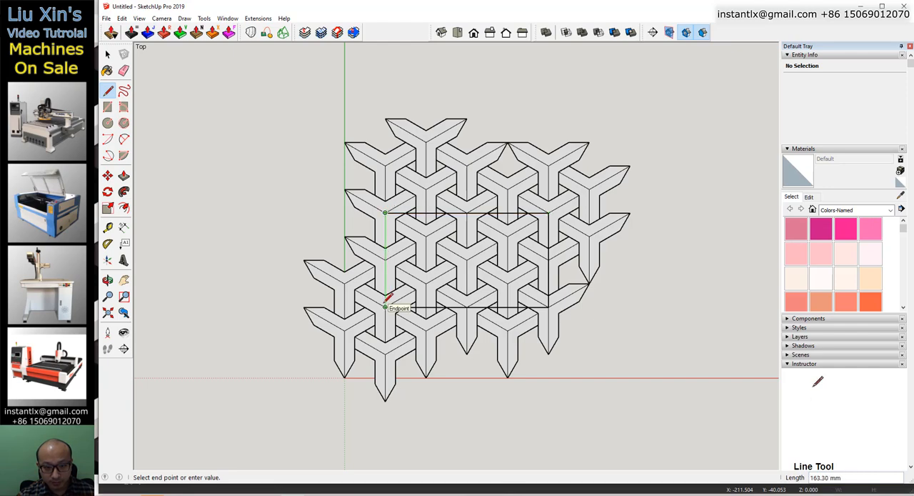
# Select all the interlocking pieces from the front view, excluding the drawn rectangle, and hide them.
pyautogui.click(107, 53)
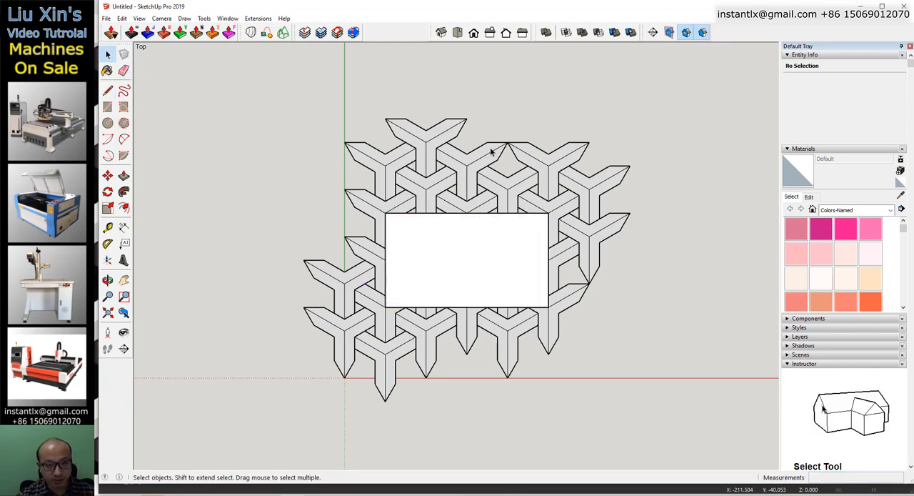
pyautogui.moveTo(608, 373); pyautogui.dragTo(537, 248, button='middle')
pyautogui.moveTo(497, 347); pyautogui.dragTo(488, 154, button='middle')
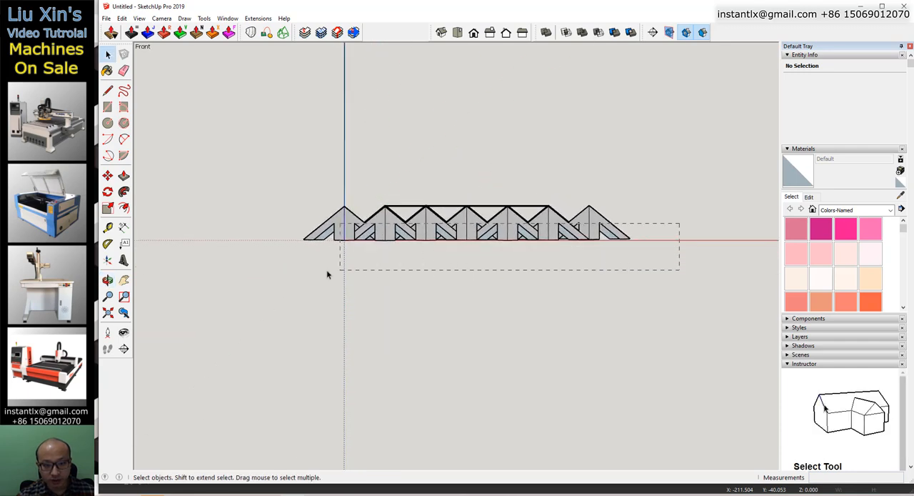
pyautogui.moveTo(267, 277); pyautogui.dragTo(270, 276)
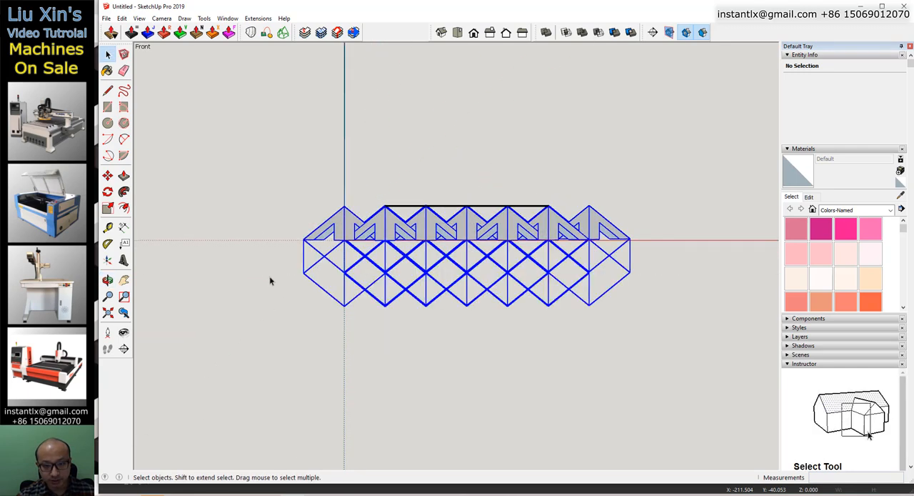
pyautogui.rightClick(445, 229)
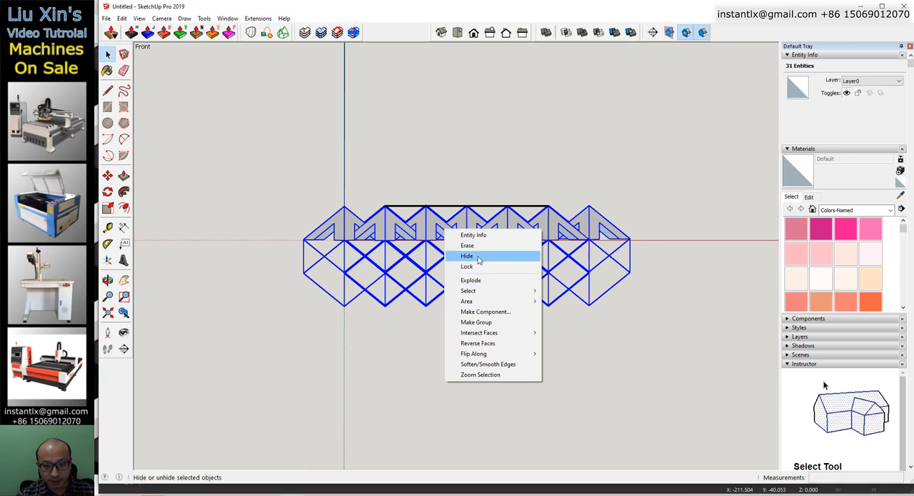
pyautogui.click(466, 255)
pyautogui.moveTo(447, 186); pyautogui.dragTo(439, 378, button='middle')
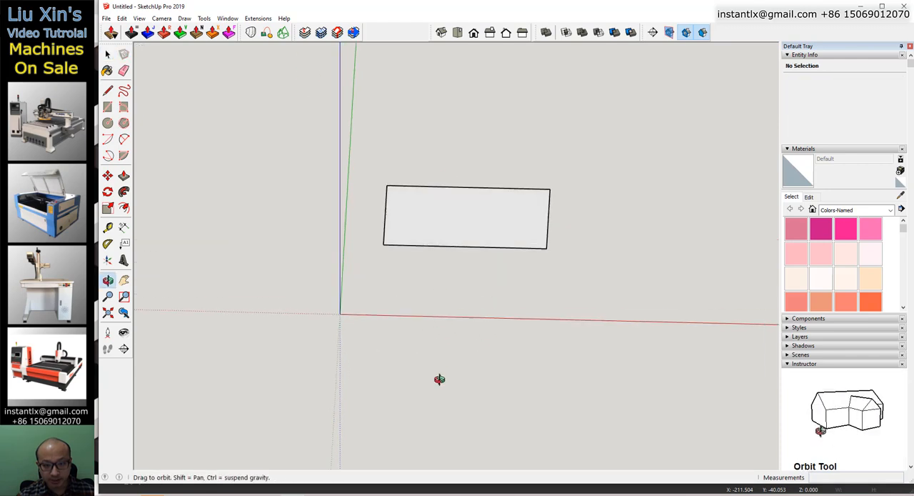
# Dimension the rectangle's upper long edge and one of its short edges.
pyautogui.click(124, 227)
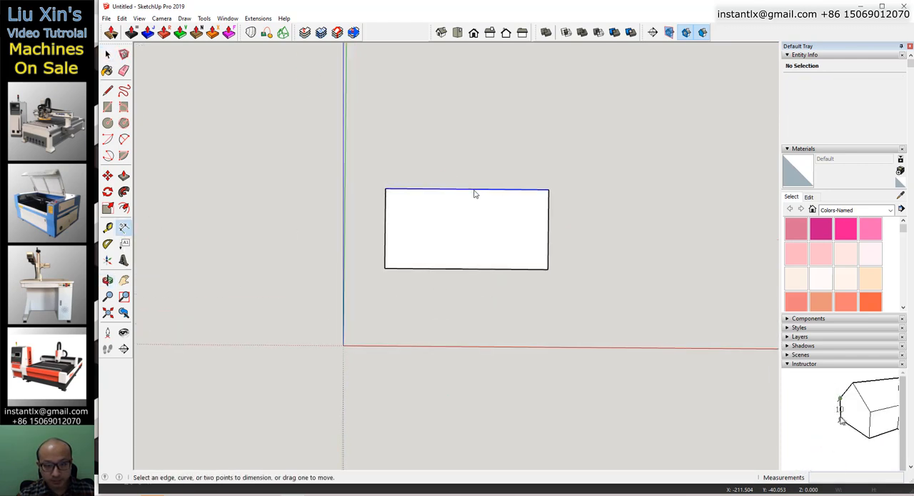
pyautogui.click(475, 193)
pyautogui.click(475, 172)
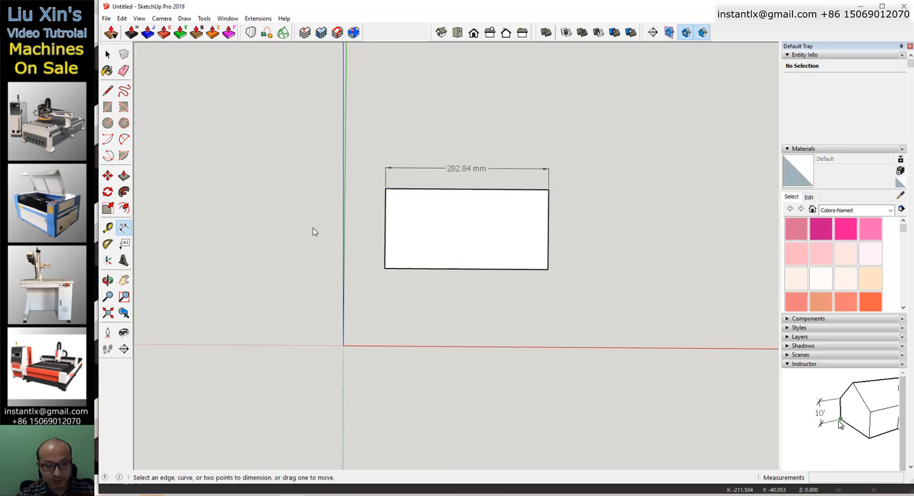
pyautogui.click(549, 226)
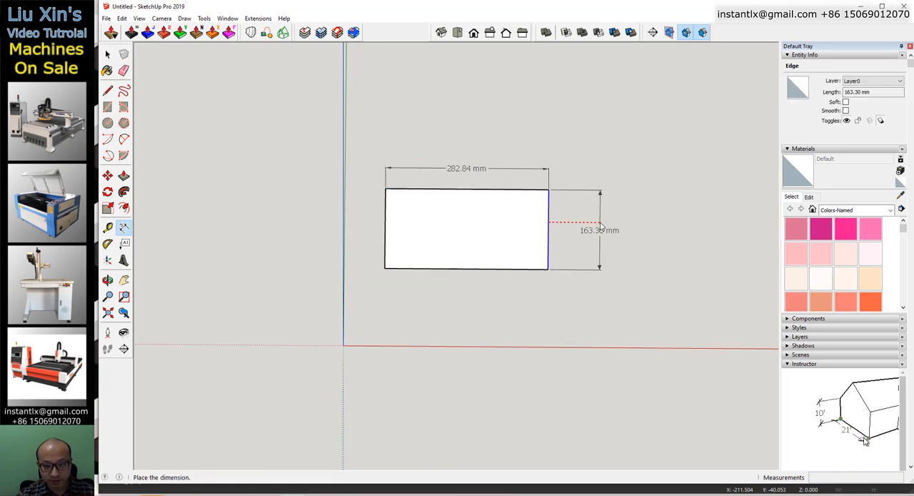
pyautogui.click(600, 228)
pyautogui.moveTo(540, 310); pyautogui.dragTo(472, 344, button='middle')
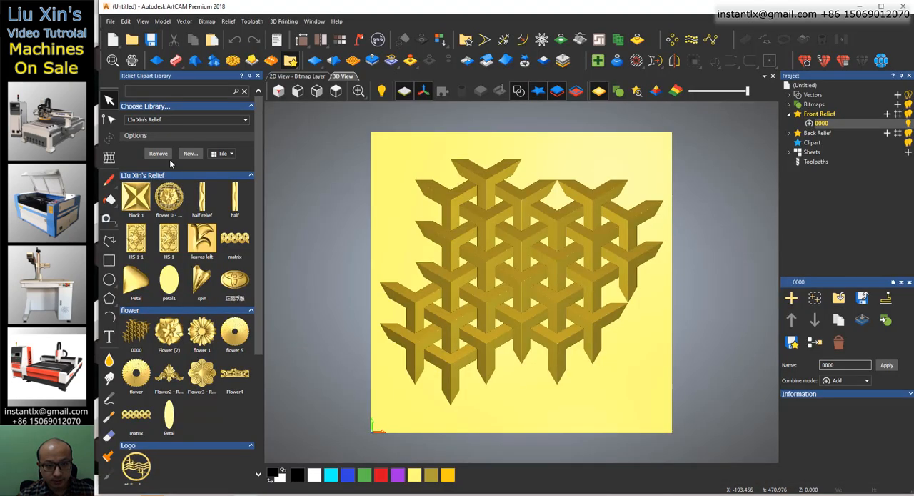
# Switch to ArtCAM and create a new model 282.84 mm wide and 163.3 mm high.
pyautogui.click(114, 41)
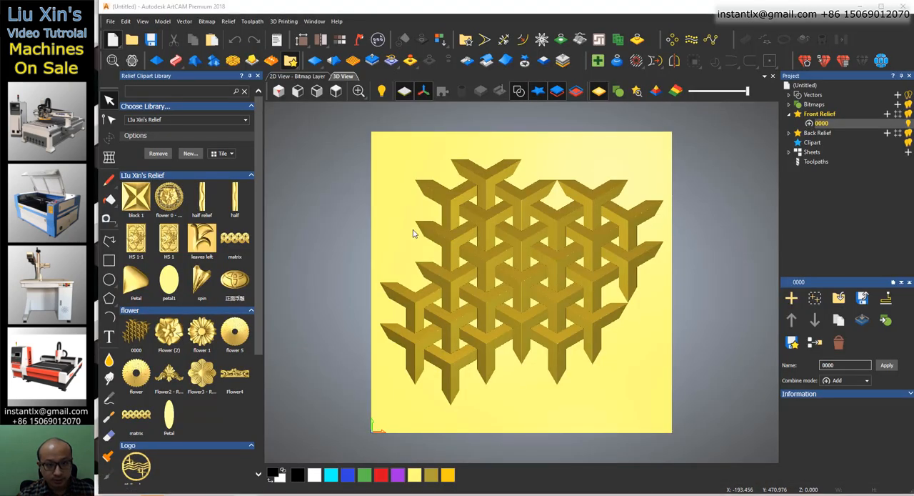
pyautogui.doubleClick(430, 202)
pyautogui.write('22')
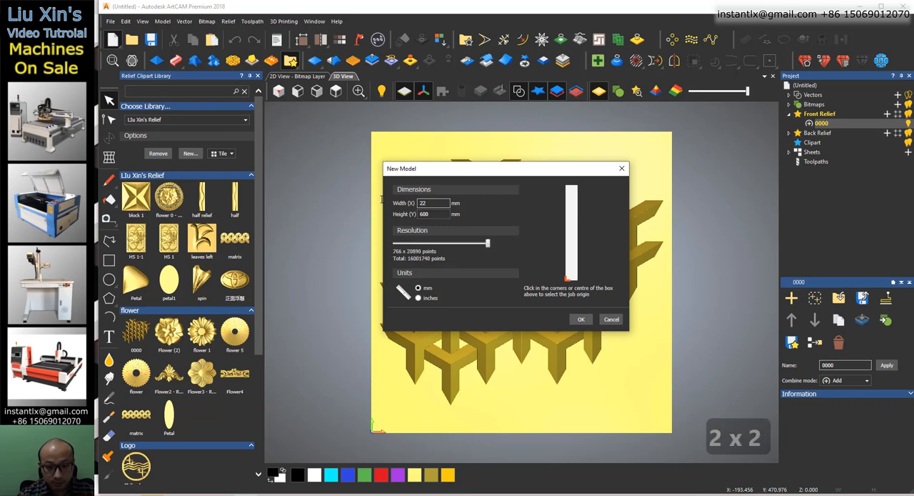
pyautogui.press('BackSpace')
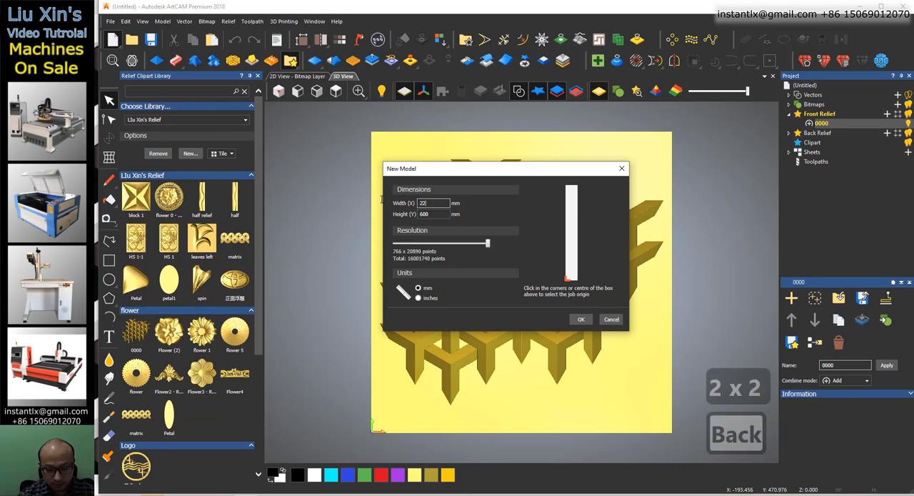
pyautogui.write('82.84')
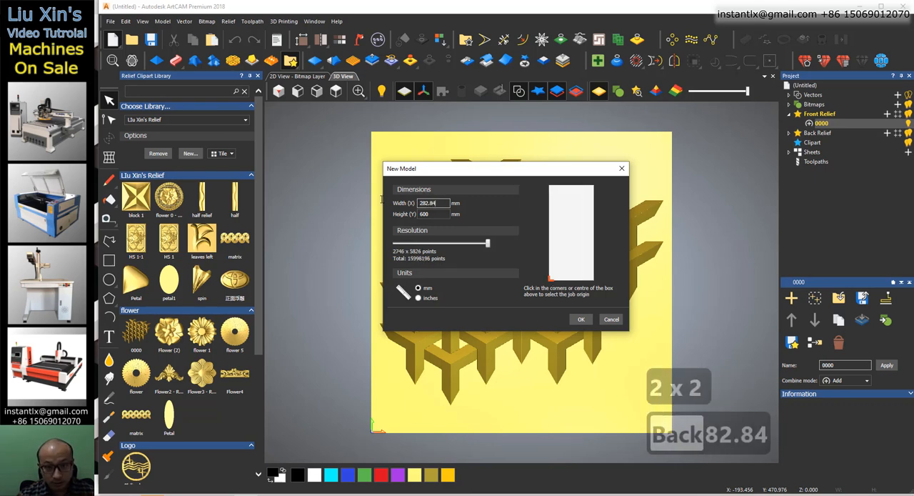
pyautogui.press('Tab')
pyautogui.write('163.3')
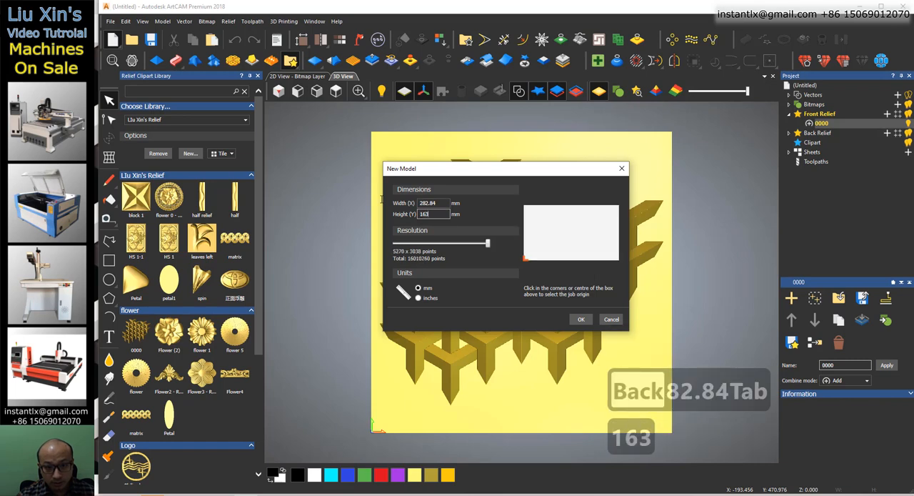
pyautogui.click(583, 320)
pyautogui.click(517, 274)
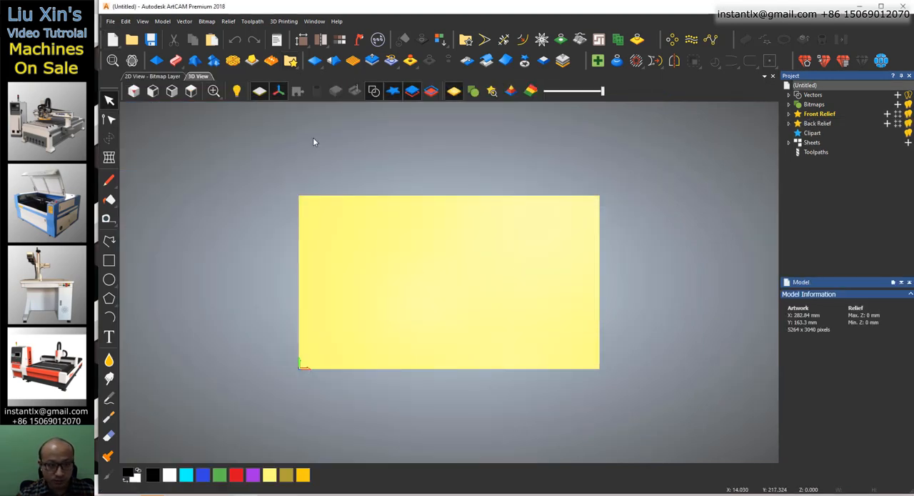
# Show the relief clipart library and draw a rectangle vector snapped to the corners of the whole model area.
pyautogui.click(290, 61)
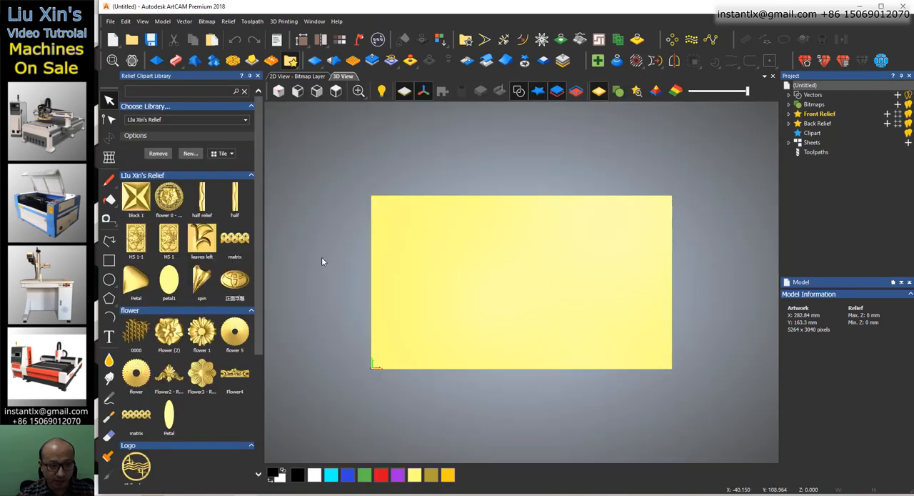
pyautogui.hotkey('ctrl', 'z')
pyautogui.hotkey('ctrl', 'z')
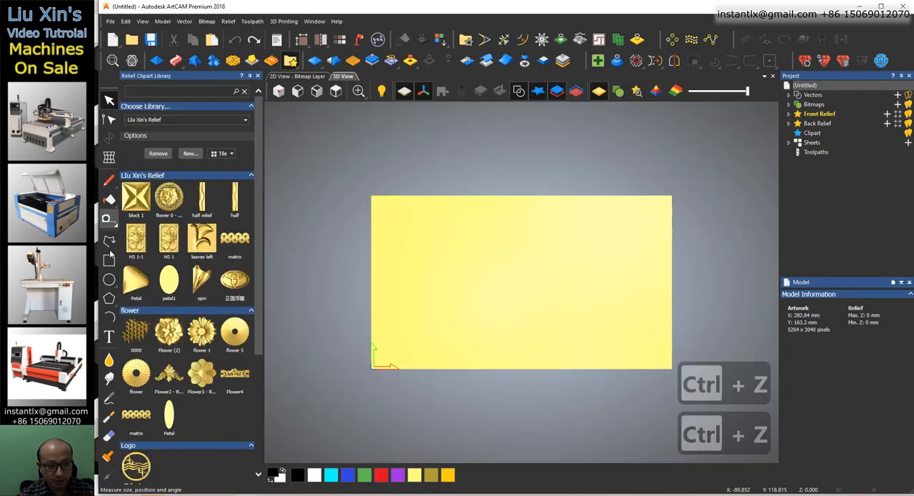
pyautogui.click(109, 259)
pyautogui.moveTo(373, 196); pyautogui.dragTo(671, 368)
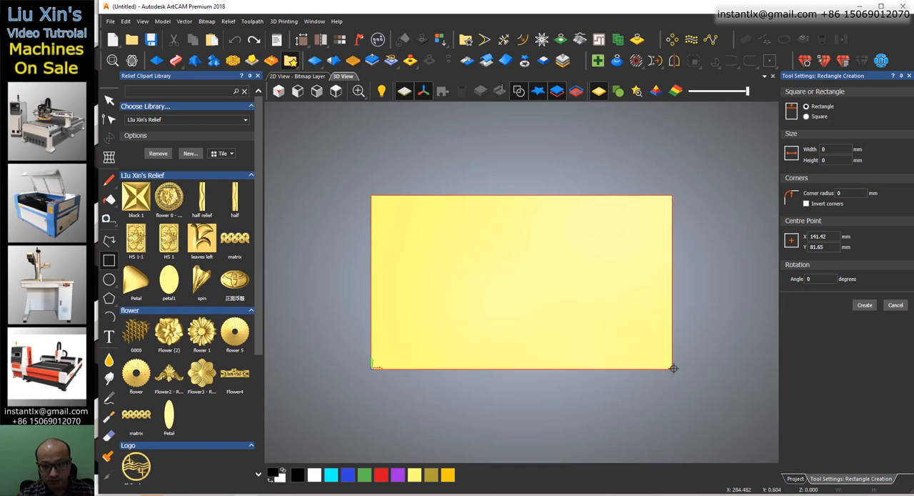
pyautogui.rightClick(711, 294)
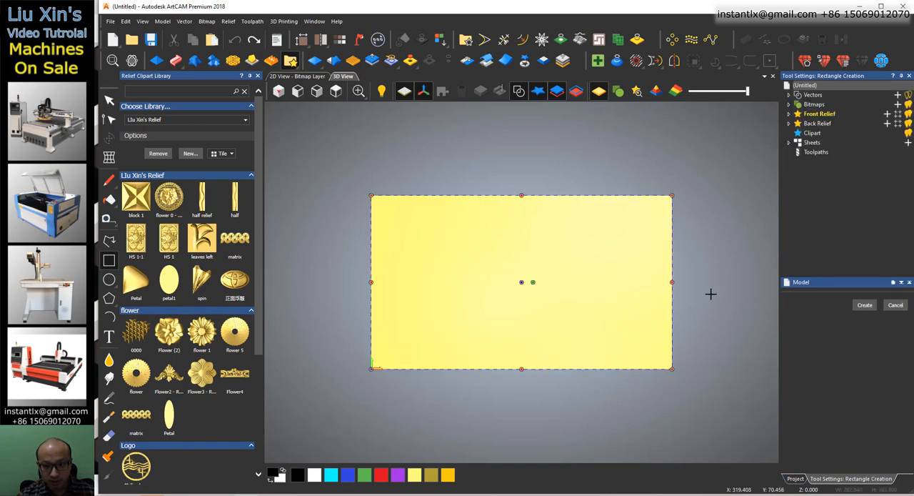
pyautogui.click(719, 250)
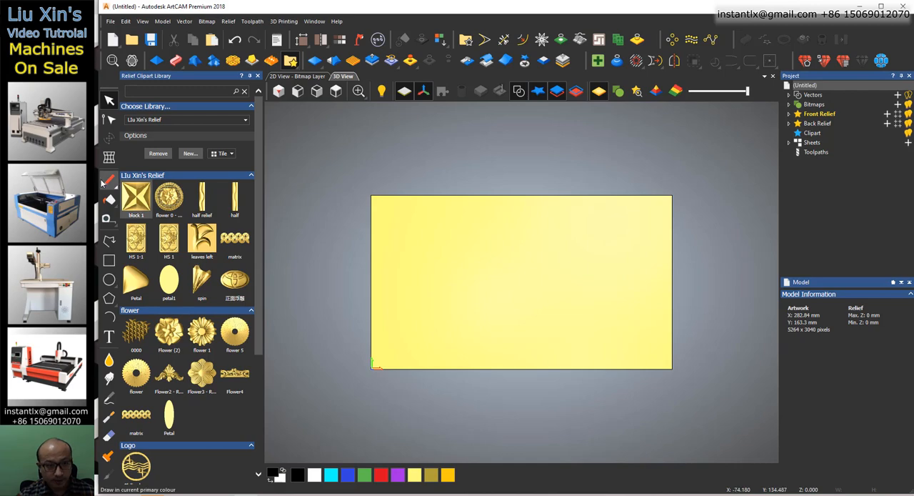
# Place the 0000 relief clipart on the model and move it so a piece's centre peak sits near the rectangle's lower-left corner.
pyautogui.moveTo(132, 329); pyautogui.dragTo(409, 295)
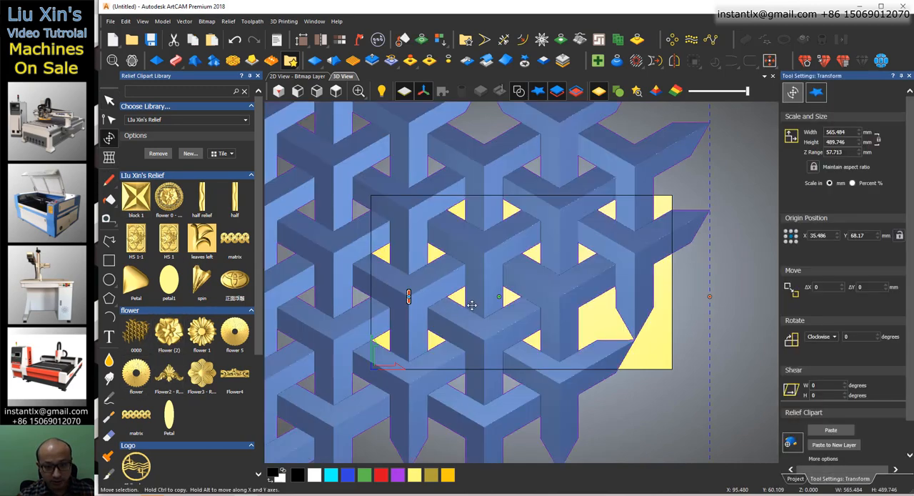
pyautogui.scroll(1, 515, 311)
pyautogui.moveTo(474, 246); pyautogui.dragTo(612, 172)
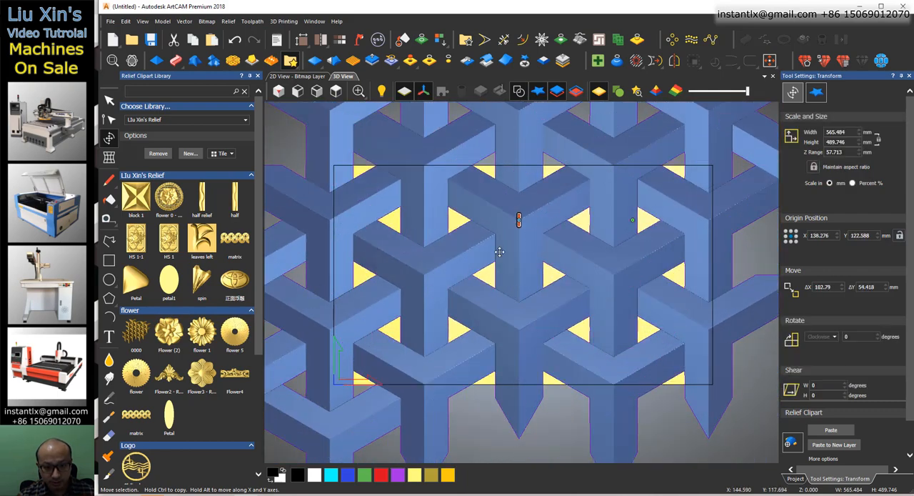
pyautogui.moveTo(489, 268); pyautogui.dragTo(403, 336)
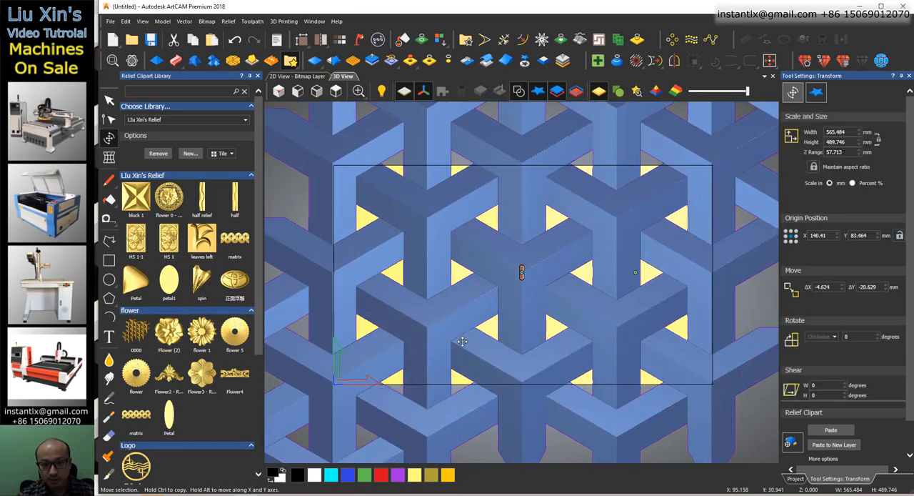
# Move the clipart so the piece's centre peak matches the rectangle's lower-left corner exactly, and check the alignment at the upper corners.
pyautogui.scroll(8, 332, 395)
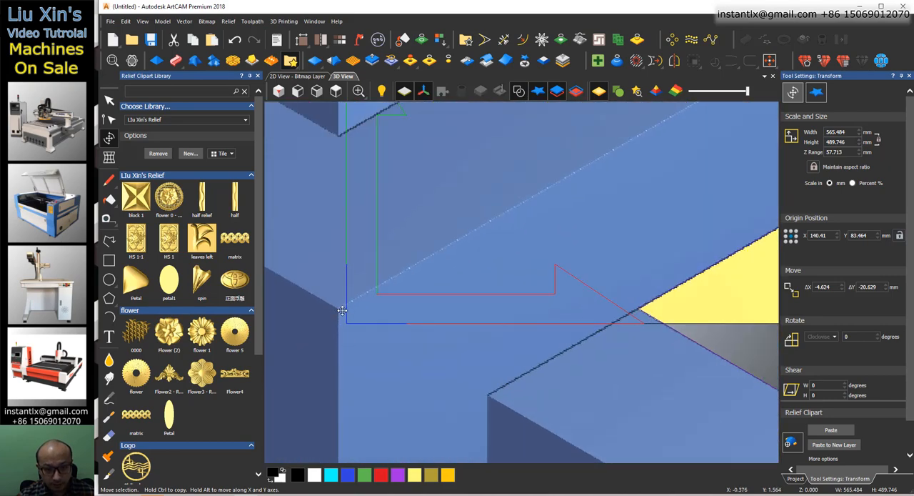
pyautogui.moveTo(337, 308); pyautogui.dragTo(348, 323)
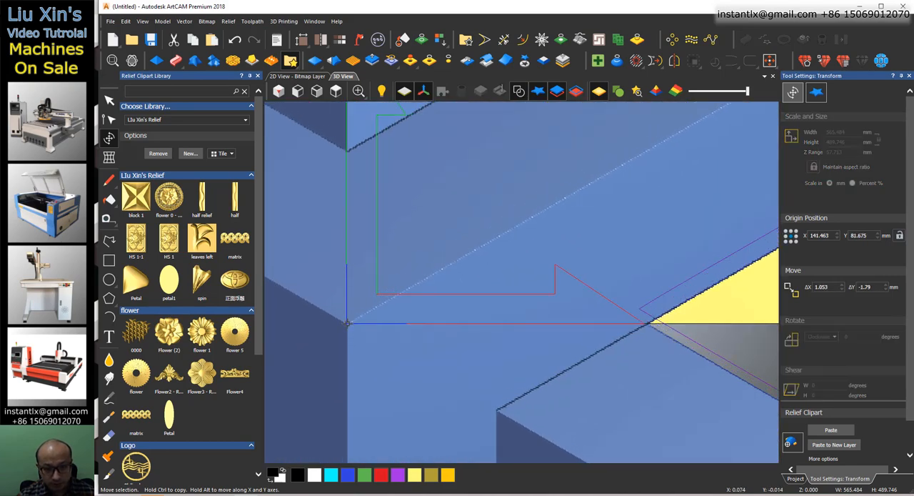
pyautogui.scroll(5, 339, 325)
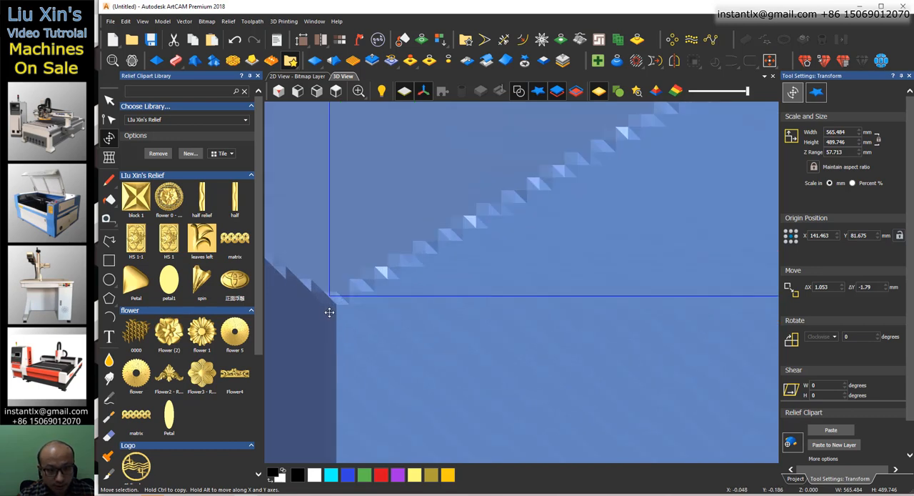
pyautogui.moveTo(338, 306); pyautogui.dragTo(331, 295)
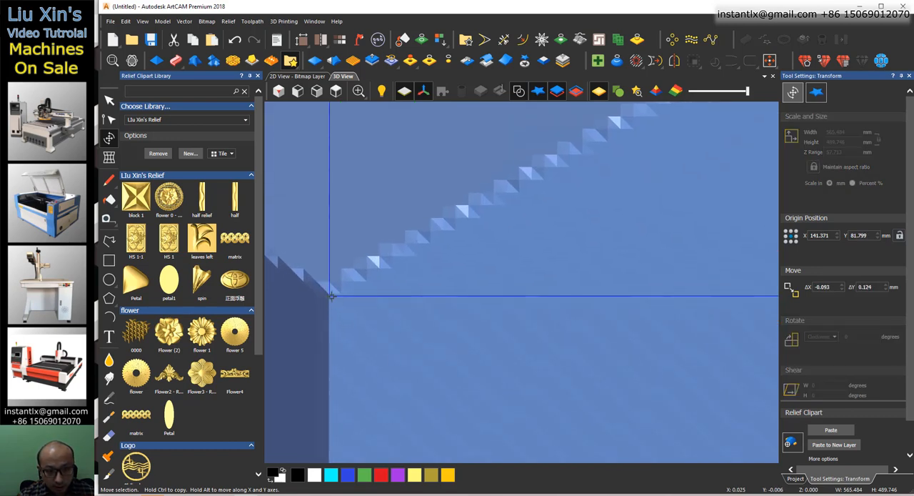
pyautogui.scroll(-10, 385, 322)
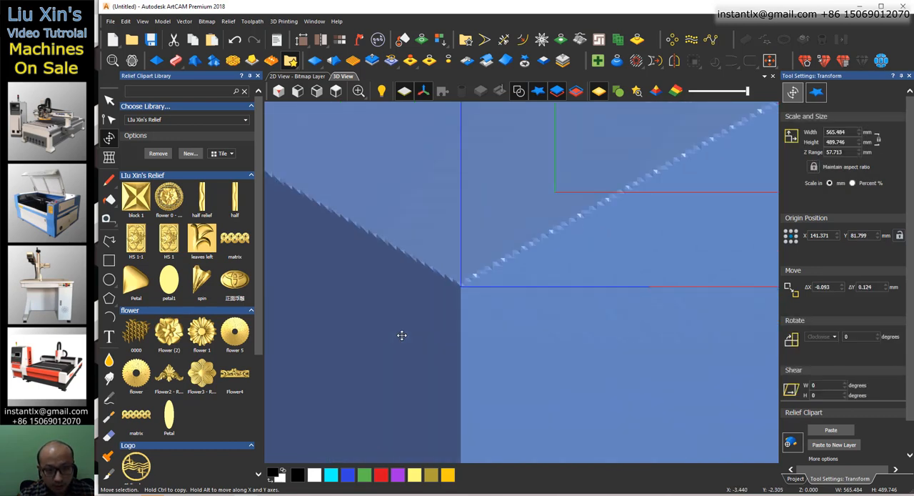
pyautogui.scroll(10, 542, 215)
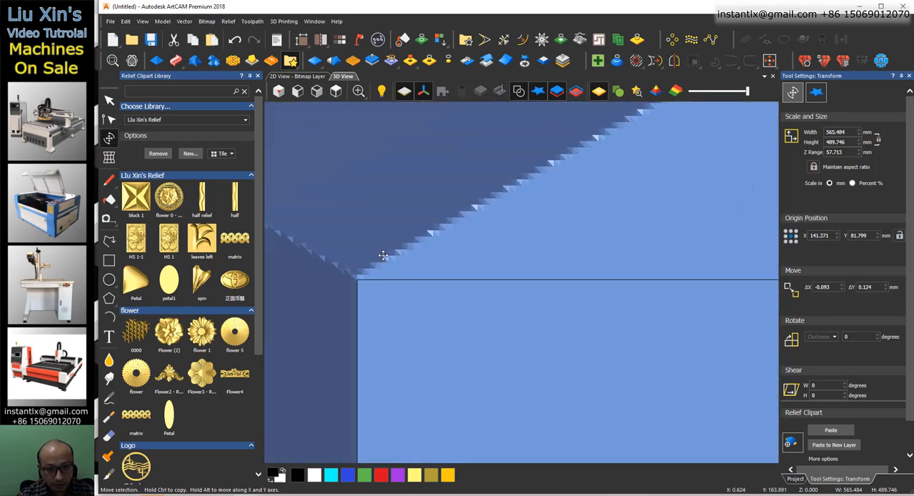
pyautogui.scroll(-6, 415, 272)
pyautogui.scroll(5, 631, 276)
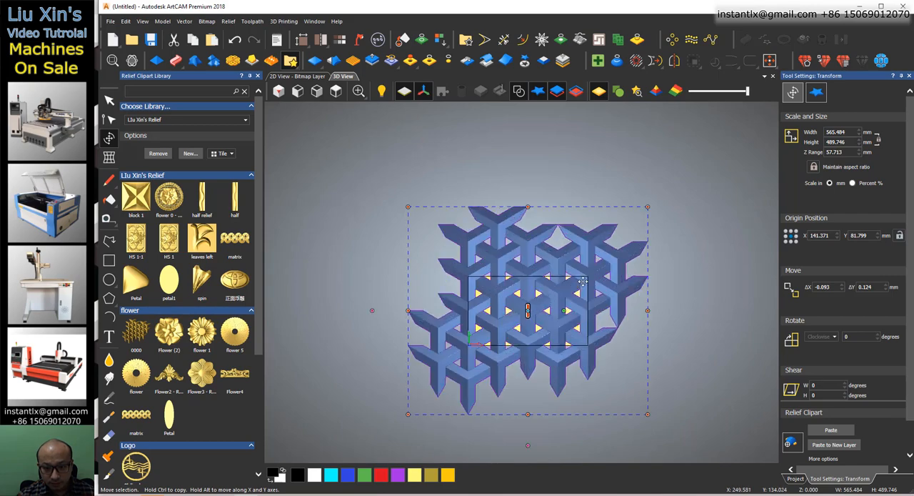
pyautogui.scroll(3, 551, 269)
pyautogui.scroll(-7, 517, 271)
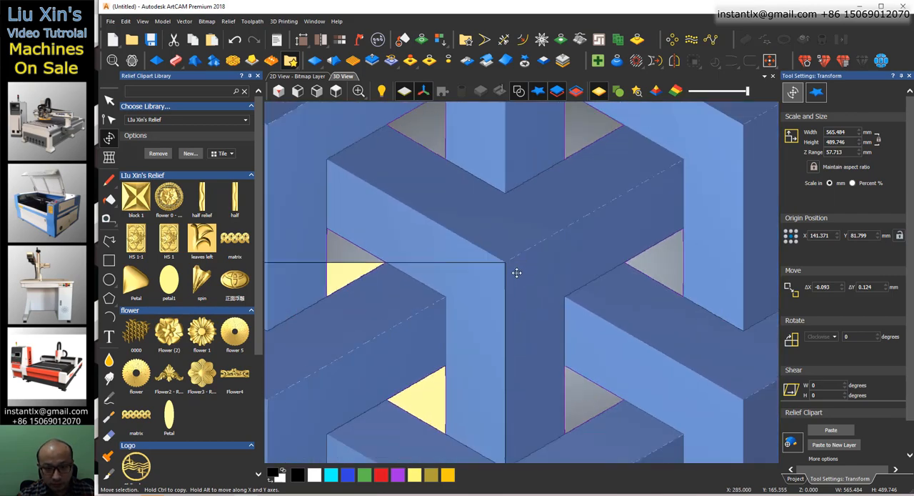
pyautogui.scroll(4, 518, 282)
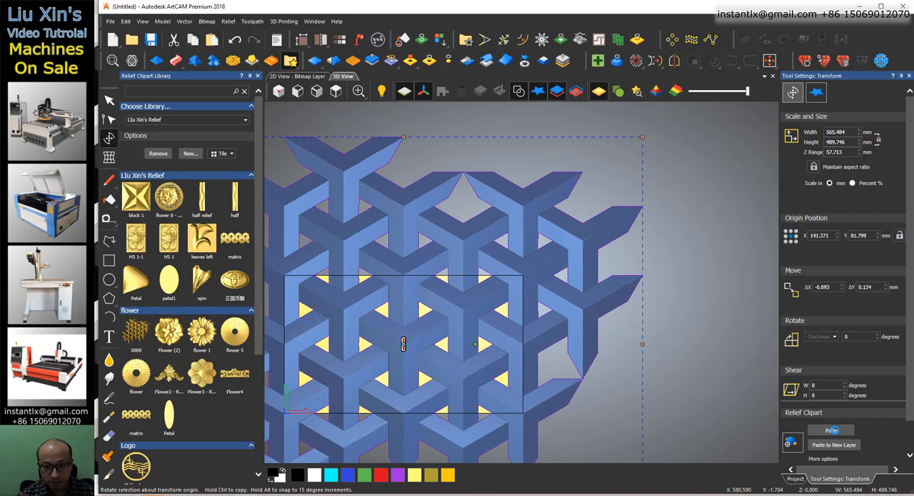
# Paste the aligned clipart into the relief and inspect the cropped pattern at an angle.
pyautogui.click(832, 430)
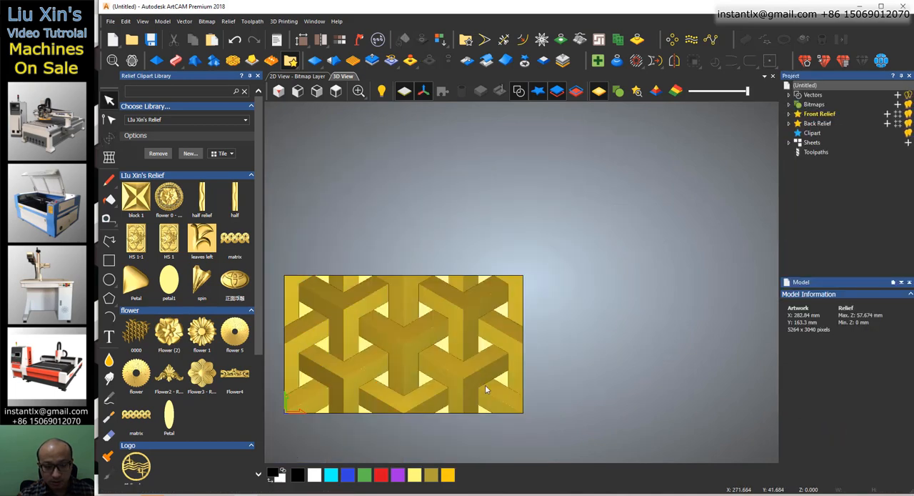
pyautogui.moveTo(403, 338); pyautogui.dragTo(412, 322)
pyautogui.moveTo(391, 352); pyautogui.dragTo(389, 366)
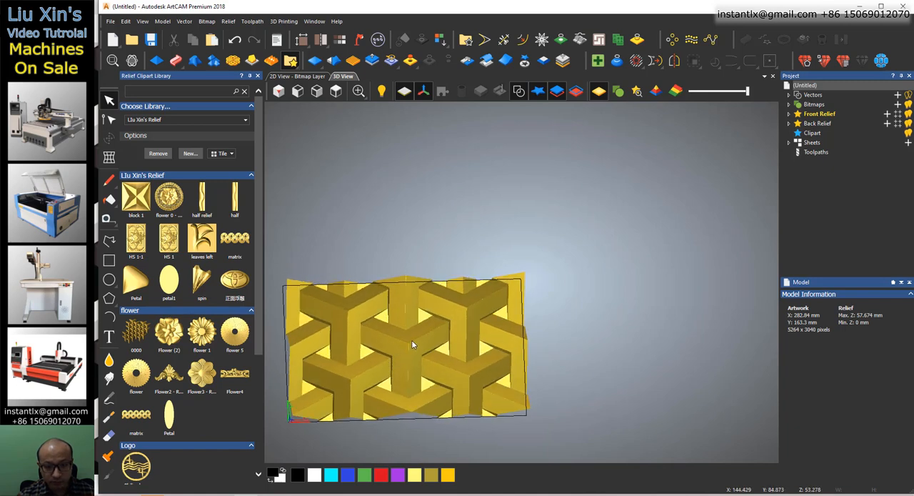
# Rename the front relief's layer to "frame matrix 1" and add it to the first group of the relief clipart library.
pyautogui.click(789, 114)
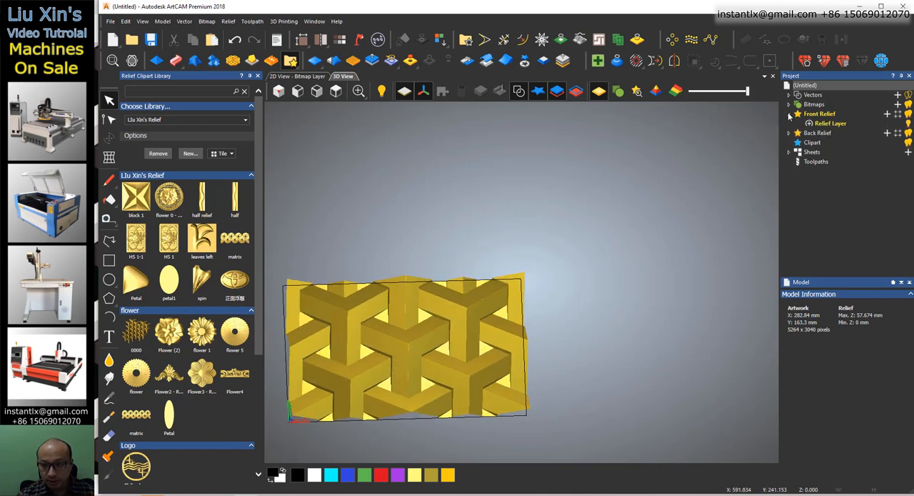
pyautogui.click(839, 124)
pyautogui.press('F2')
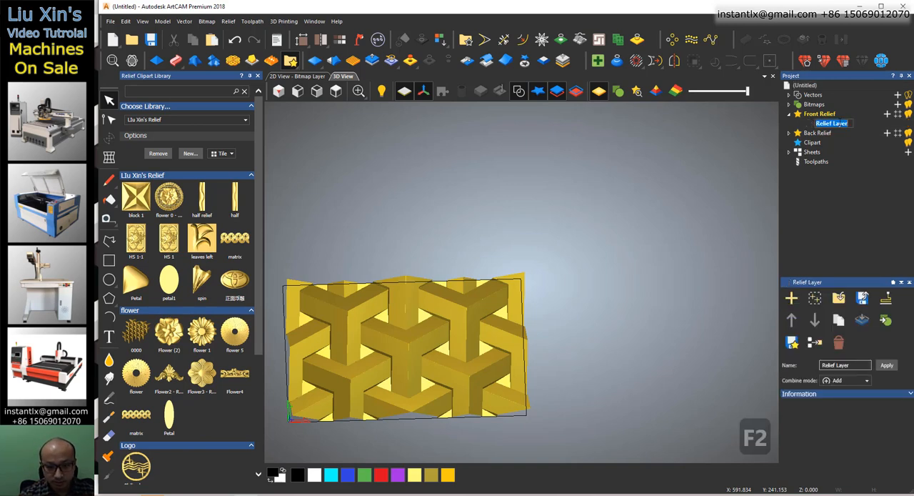
pyautogui.write('frame')
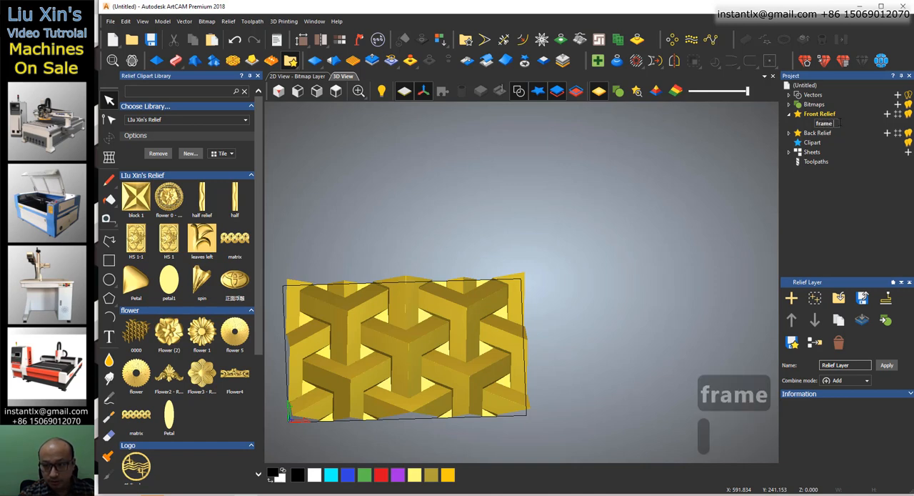
pyautogui.write(' matri')
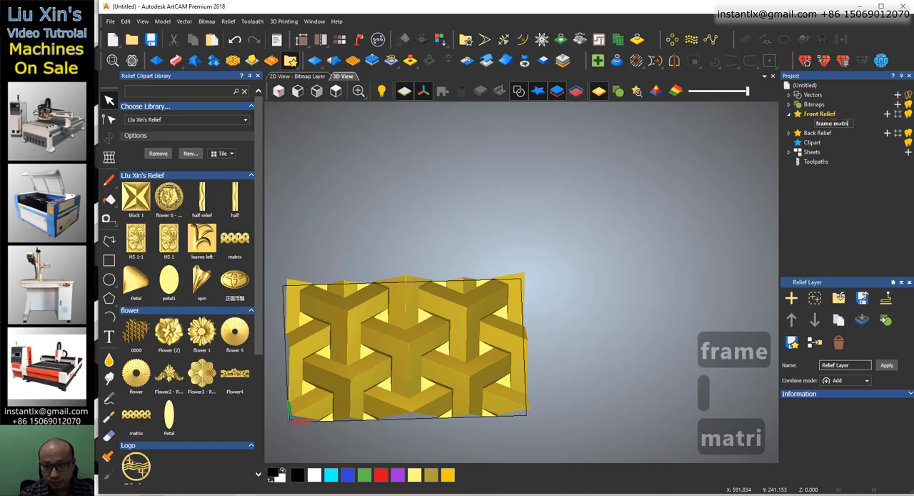
pyautogui.write('x 1')
pyautogui.press('Return')
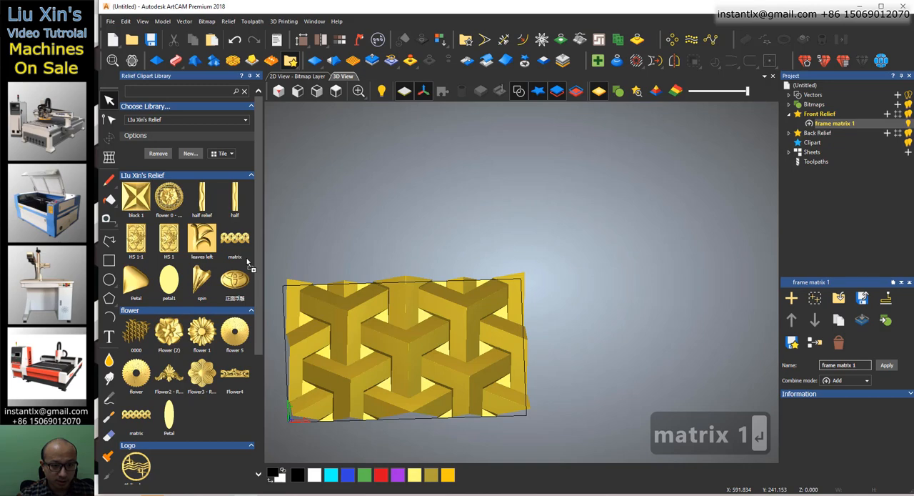
pyautogui.moveTo(247, 262); pyautogui.dragTo(247, 262)
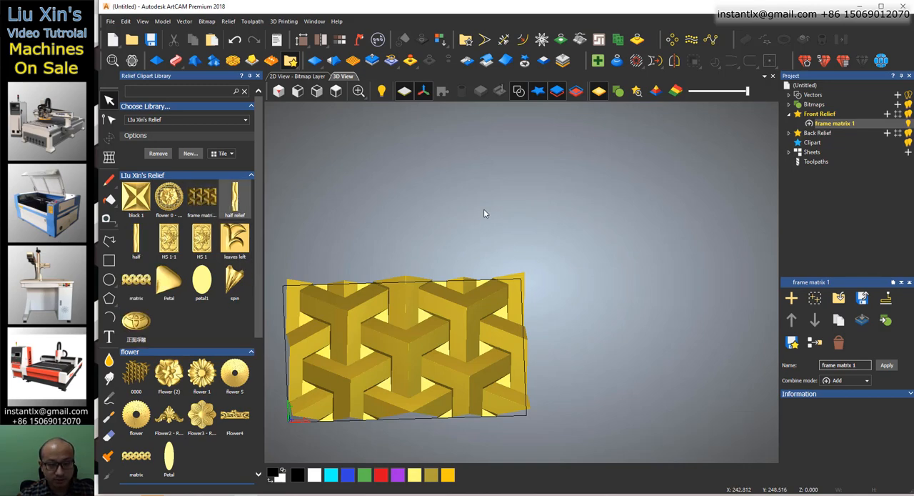
# Create a new model 1300 mm wide and 2500 mm high.
pyautogui.click(113, 39)
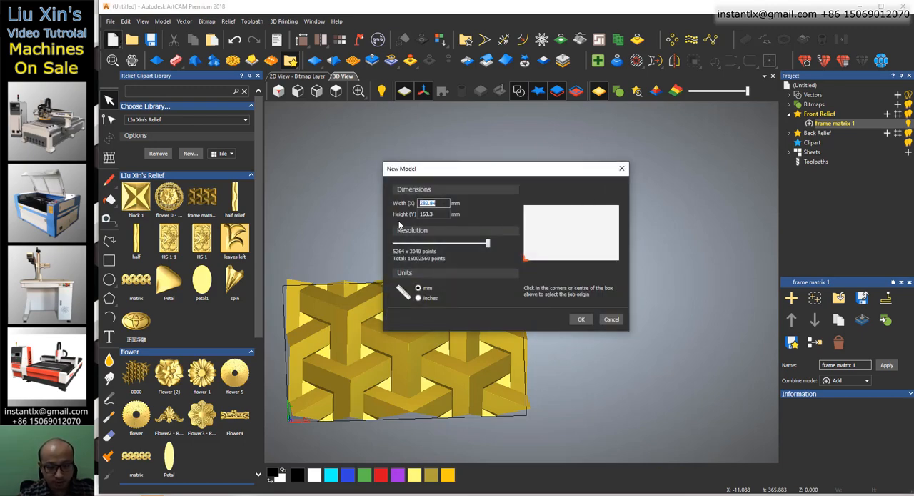
pyautogui.write('1300')
pyautogui.press('Tab')
pyautogui.write('250')
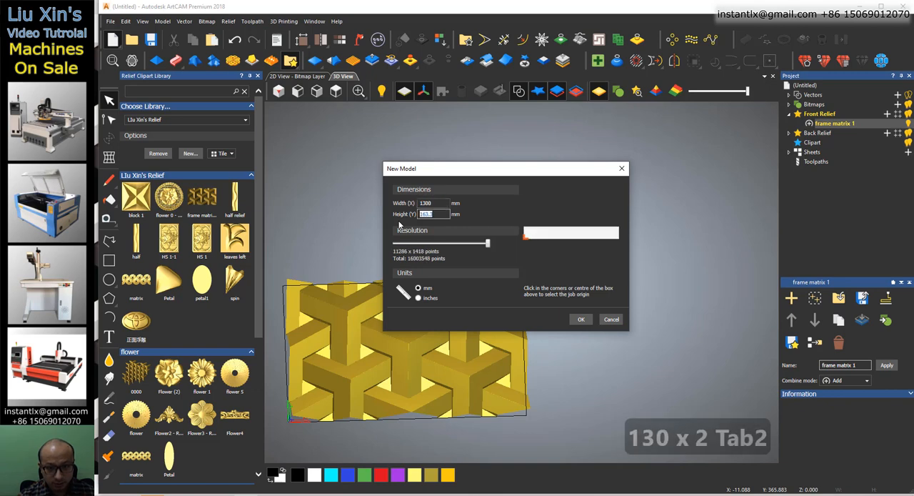
pyautogui.write('0')
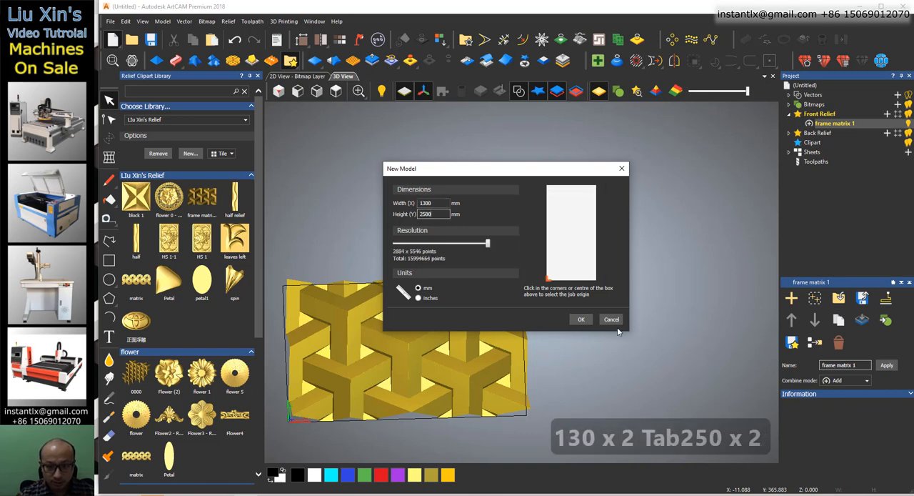
pyautogui.click(584, 322)
pyautogui.click(525, 274)
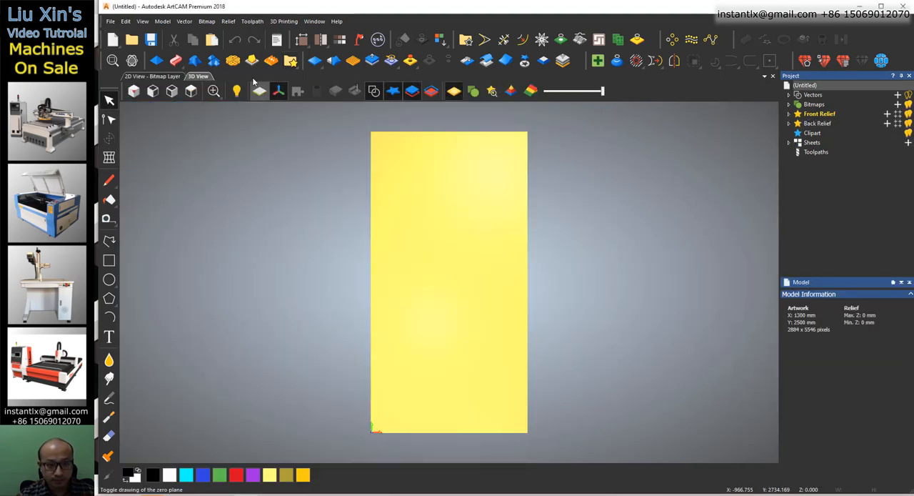
# Place the frame matrix 1 relief clipart on the new model with its lower-left corner at X 0, Y 0.
pyautogui.click(290, 60)
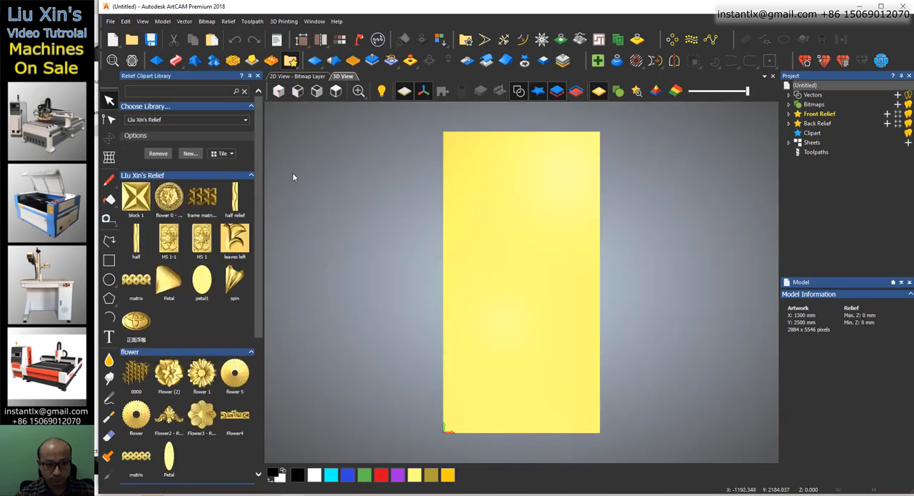
pyautogui.moveTo(202, 197); pyautogui.dragTo(463, 408)
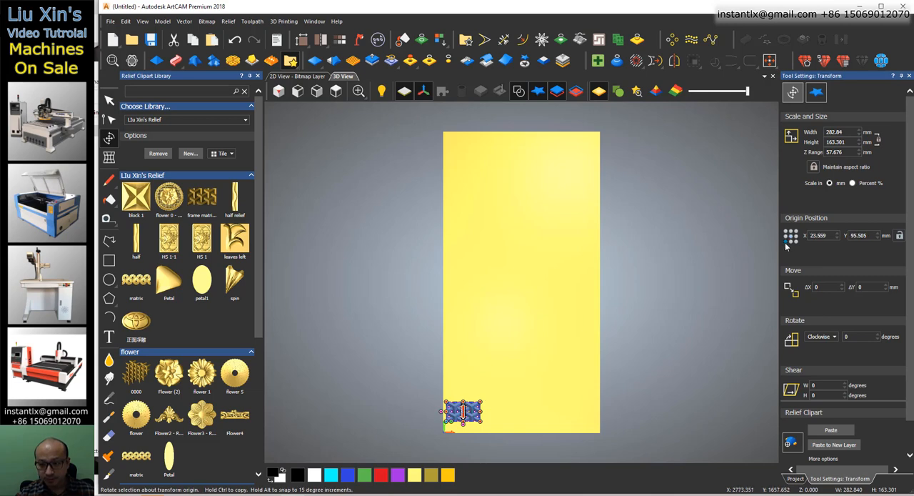
pyautogui.doubleClick(829, 236)
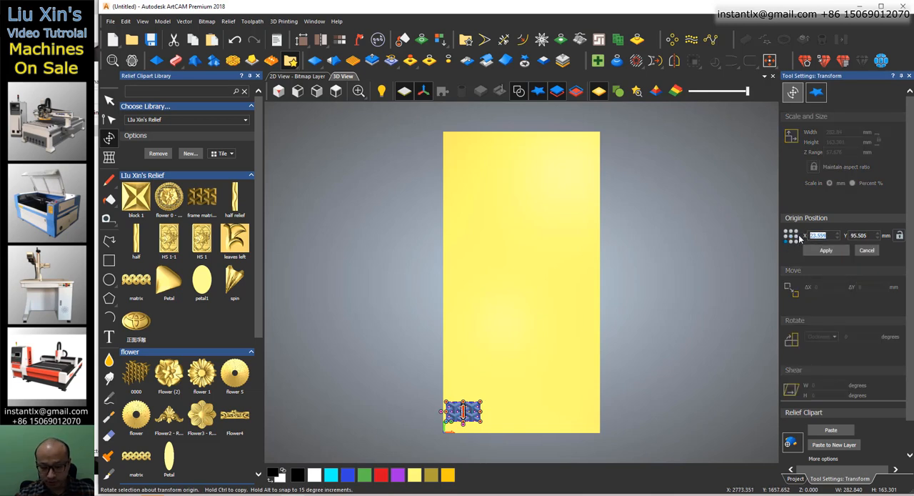
pyautogui.write('0')
pyautogui.press('Tab')
pyautogui.write('0')
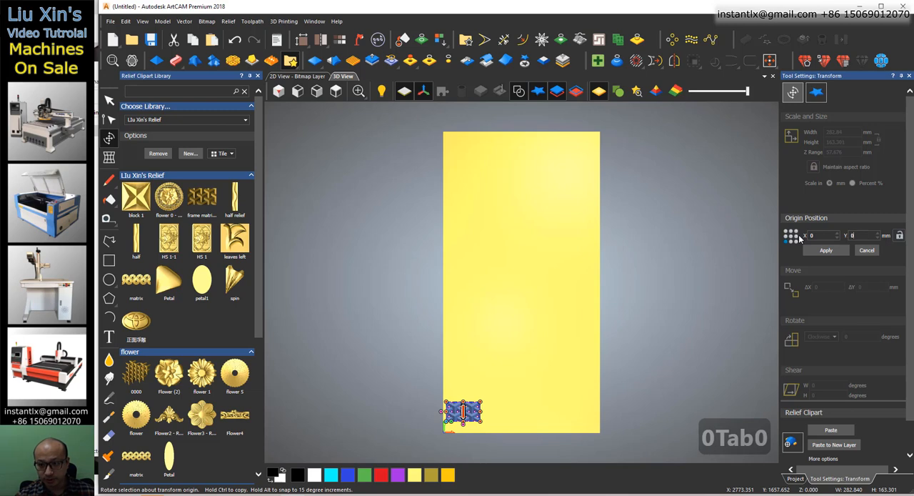
pyautogui.click(825, 250)
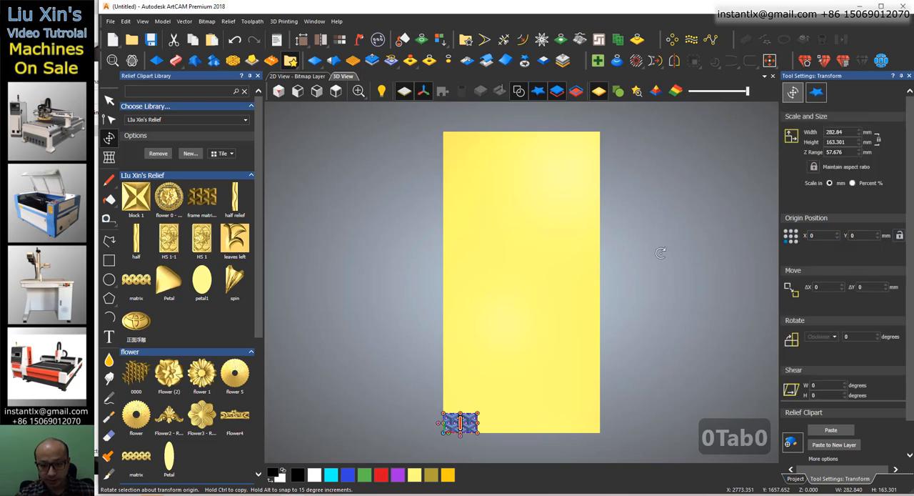
# Block copy the clipart in 5 columns and 16 rows with zero X and Y gaps, and paste the copies into the relief.
pyautogui.click(671, 41)
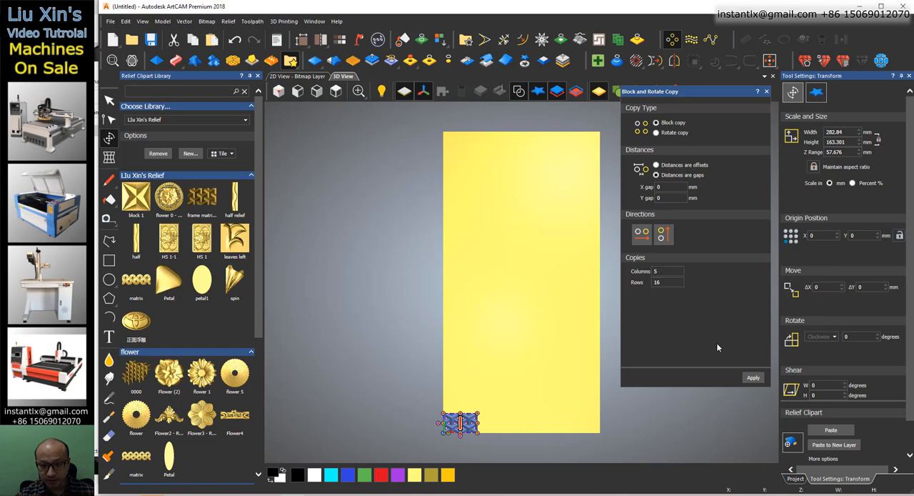
pyautogui.click(746, 374)
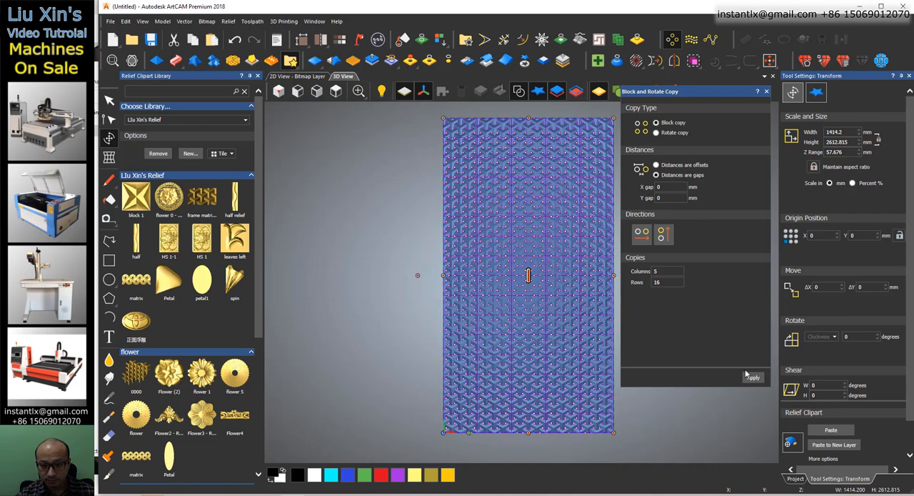
pyautogui.click(839, 433)
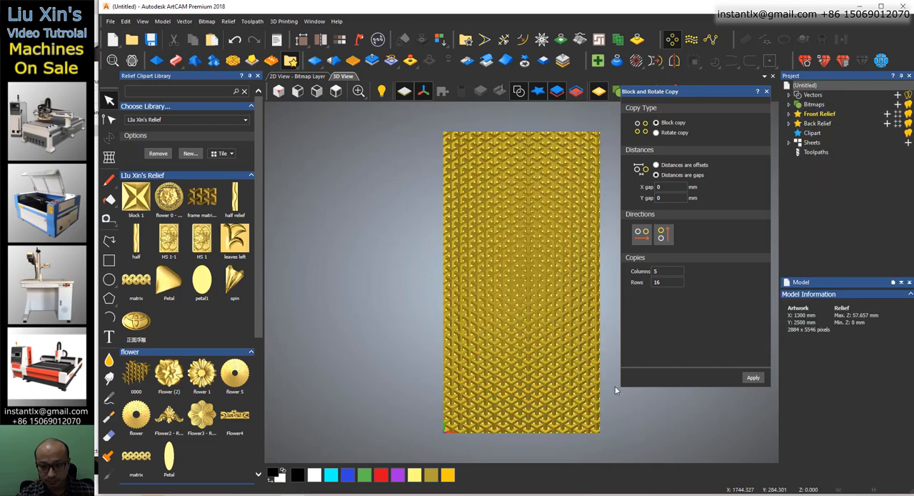
# Scale the whole tiled relief to a height of 20 mm.
pyautogui.scroll(3, 517, 312)
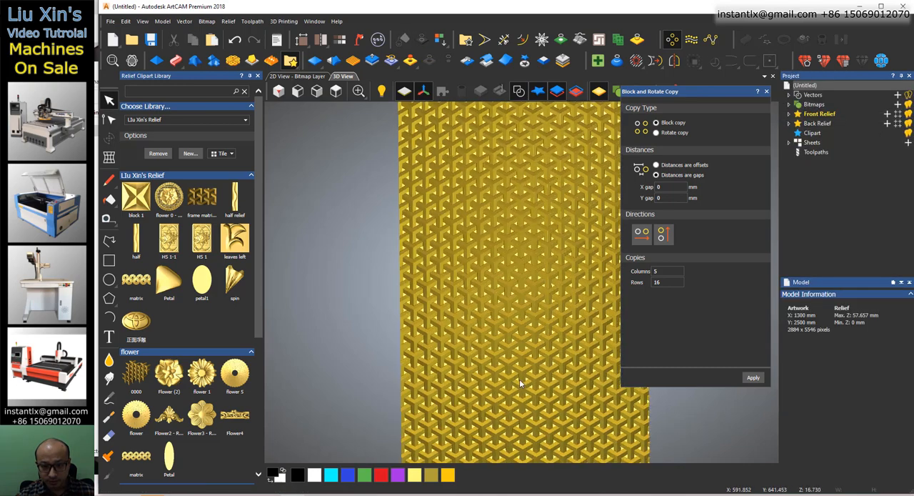
pyautogui.moveTo(519, 379); pyautogui.dragTo(424, 163)
pyautogui.click(338, 93)
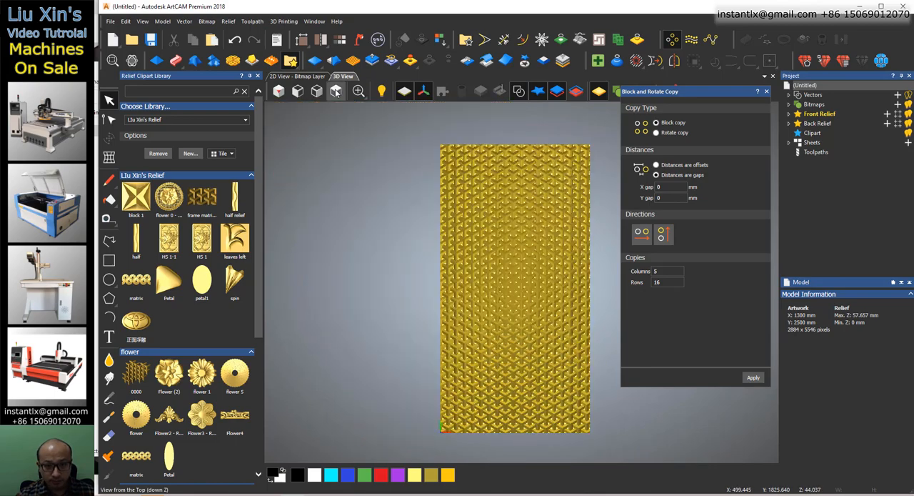
pyautogui.scroll(5, 550, 328)
pyautogui.scroll(-5, 519, 317)
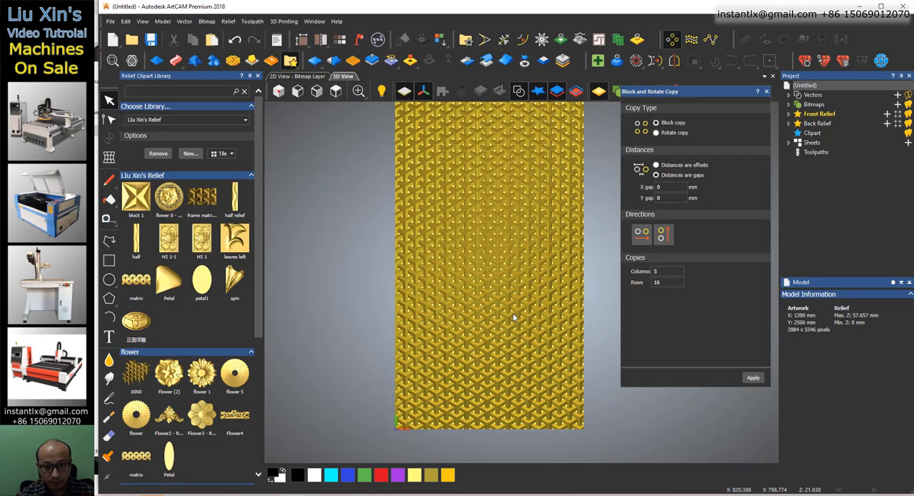
pyautogui.click(373, 63)
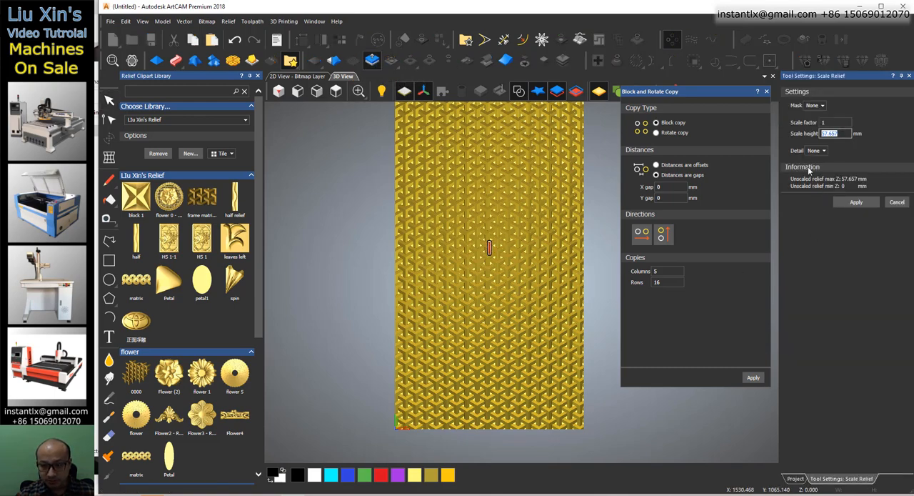
pyautogui.write('2')
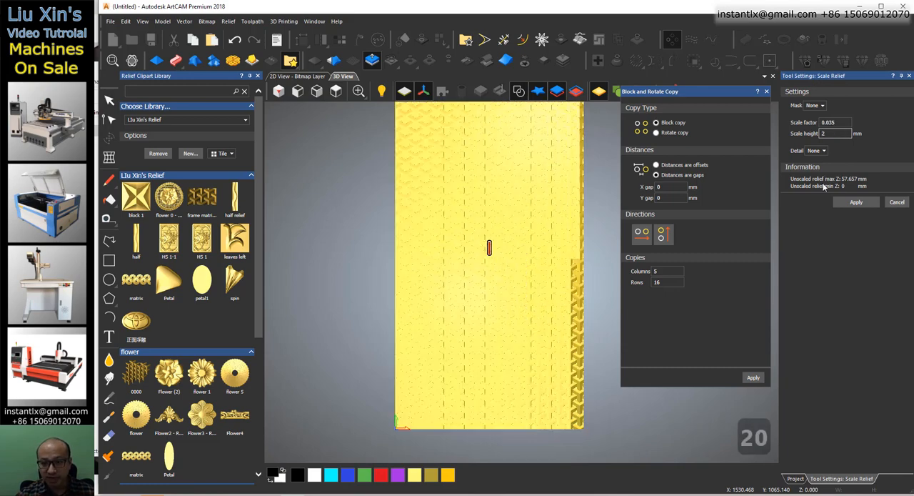
pyautogui.write('0')
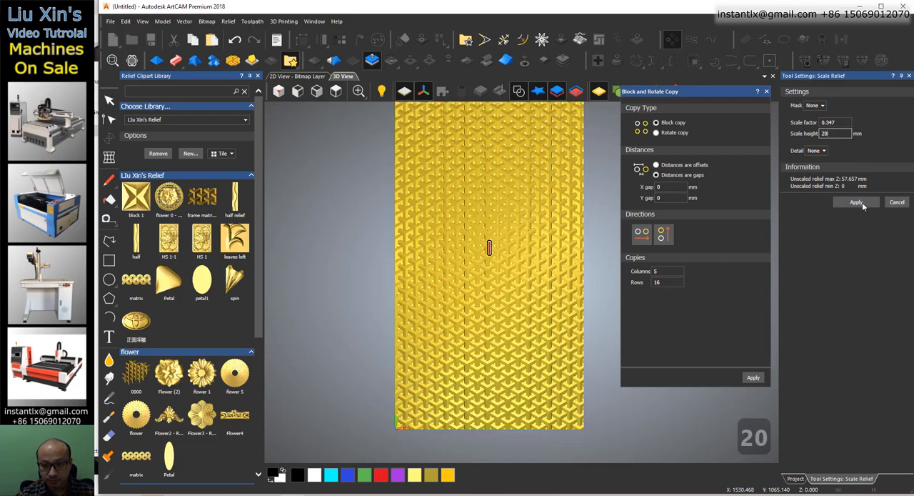
pyautogui.click(856, 203)
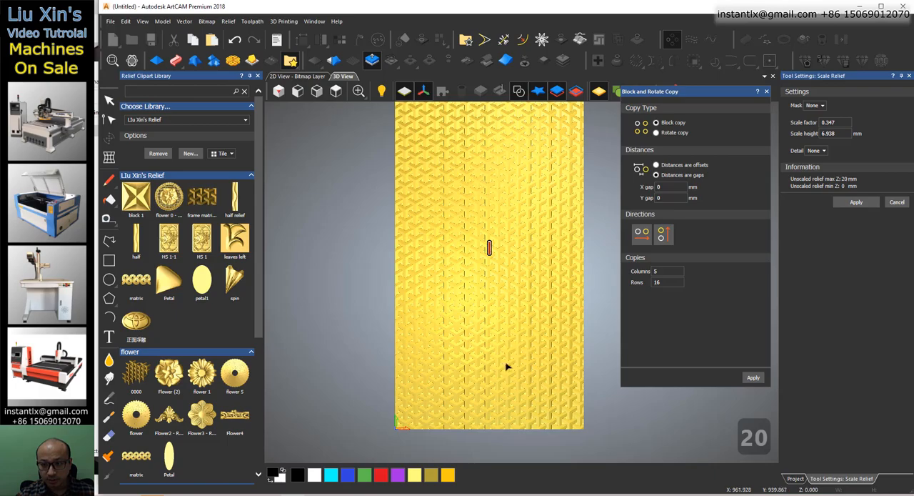
# Examine the scaled pattern up close and from several angles, then leave the Scale Relief tool.
pyautogui.moveTo(506, 367); pyautogui.dragTo(423, 357)
pyautogui.scroll(5, 500, 295)
pyautogui.scroll(-2, 527, 331)
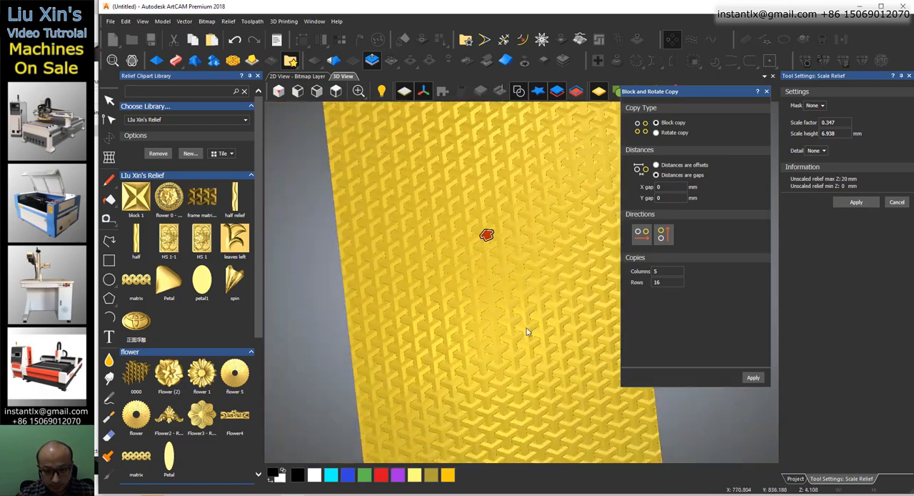
pyautogui.scroll(6, 514, 335)
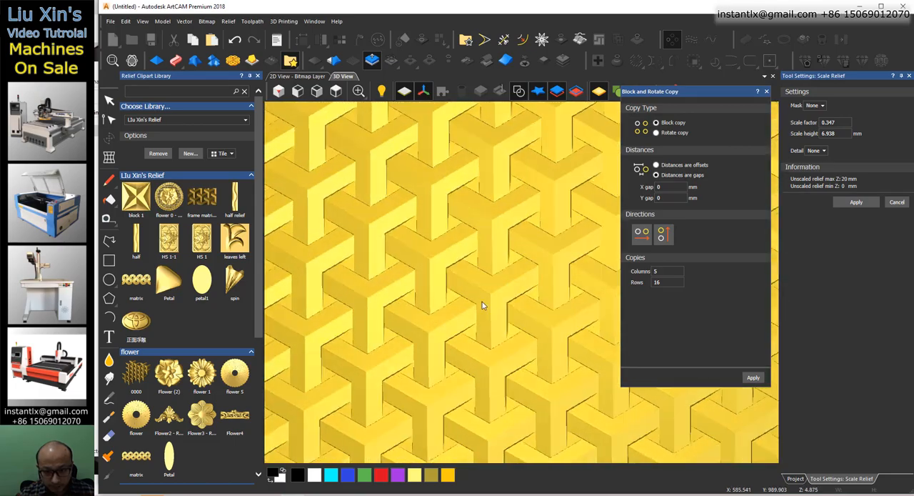
pyautogui.moveTo(482, 301); pyautogui.dragTo(542, 325)
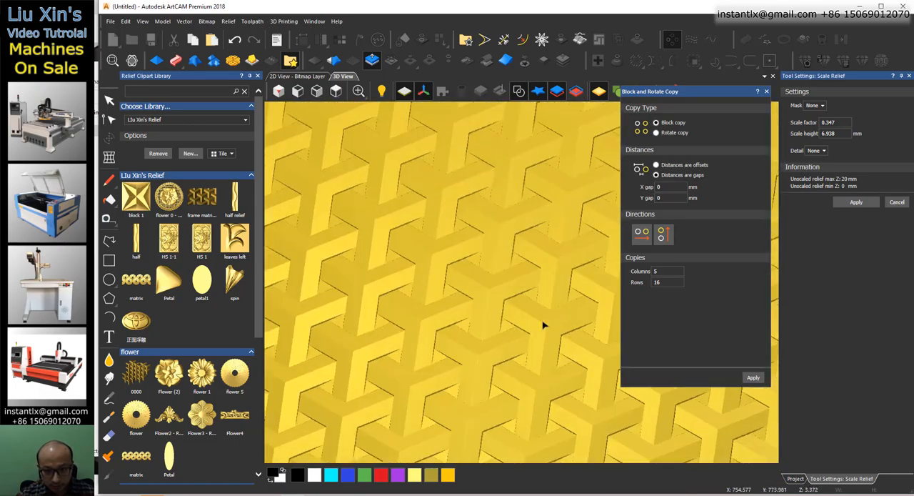
pyautogui.scroll(-5, 529, 330)
pyautogui.moveTo(524, 388); pyautogui.dragTo(554, 337)
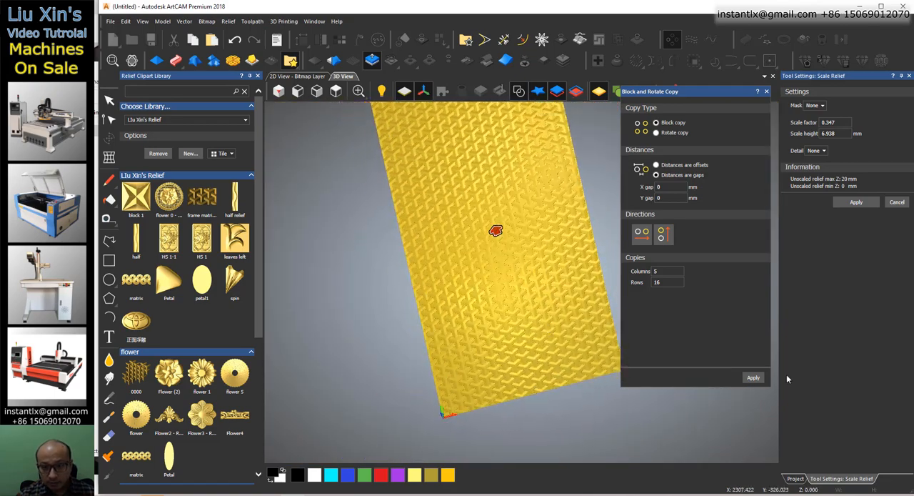
pyautogui.scroll(-5, 535, 248)
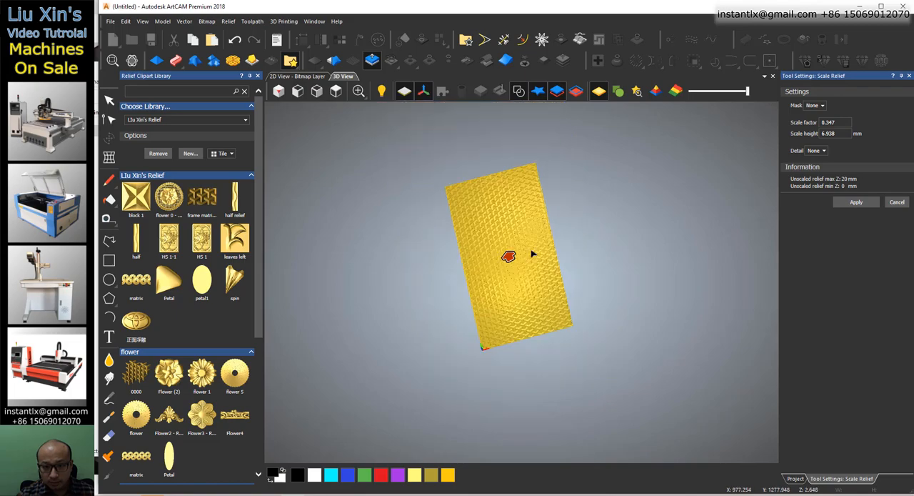
pyautogui.moveTo(526, 294); pyautogui.dragTo(493, 292)
pyautogui.scroll(6, 500, 293)
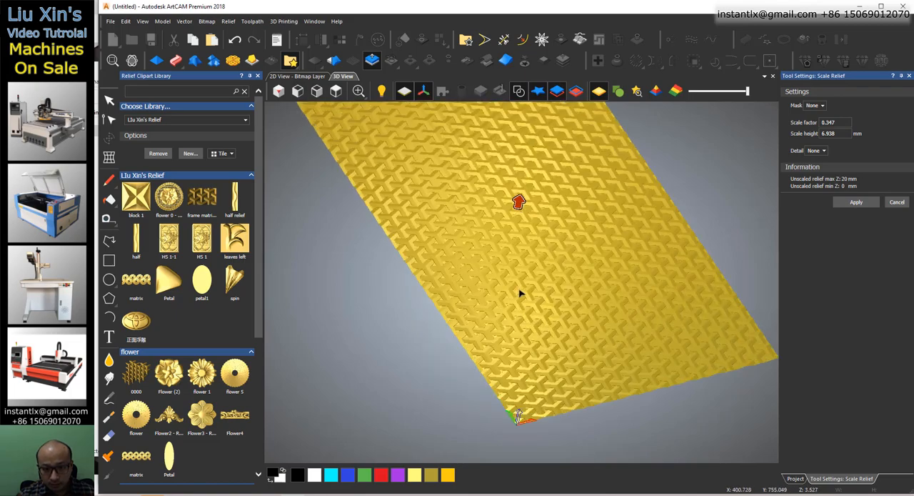
pyautogui.moveTo(535, 333)
pyautogui.mouseDown()
pyautogui.moveTo(578, 353)
pyautogui.moveTo(551, 345)
pyautogui.moveTo(680, 342)
pyautogui.moveTo(597, 387)
pyautogui.moveTo(660, 327)
pyautogui.moveTo(598, 342)
pyautogui.moveTo(643, 342)
pyautogui.moveTo(592, 391)
pyautogui.moveTo(705, 361)
pyautogui.moveTo(659, 402)
pyautogui.moveTo(428, 305)
pyautogui.moveTo(510, 251)
pyautogui.moveTo(508, 305)
pyautogui.moveTo(467, 321)
pyautogui.moveTo(421, 328)
pyautogui.moveTo(497, 309)
pyautogui.moveTo(547, 278)
pyautogui.moveTo(349, 285)
pyautogui.moveTo(506, 317)
pyautogui.moveTo(575, 318)
pyautogui.moveTo(624, 336)
pyautogui.moveTo(718, 326)
pyautogui.moveTo(536, 341)
pyautogui.mouseUp()
pyautogui.click(896, 203)
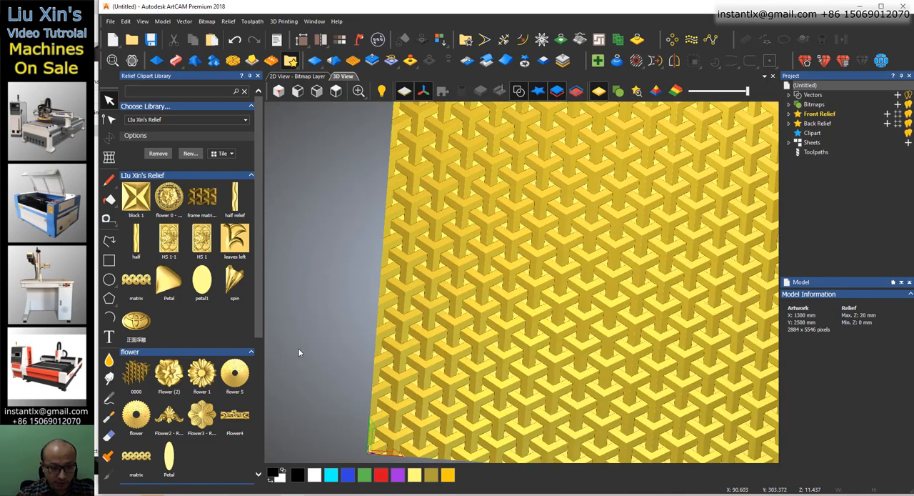
# Delete the 0000 clipart from the flower group of the relief library.
pyautogui.rightClick(135, 367)
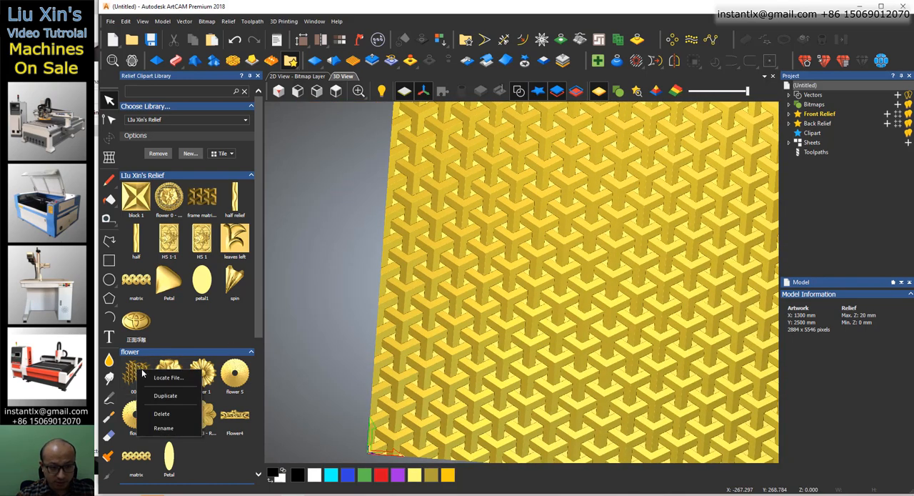
pyautogui.click(172, 413)
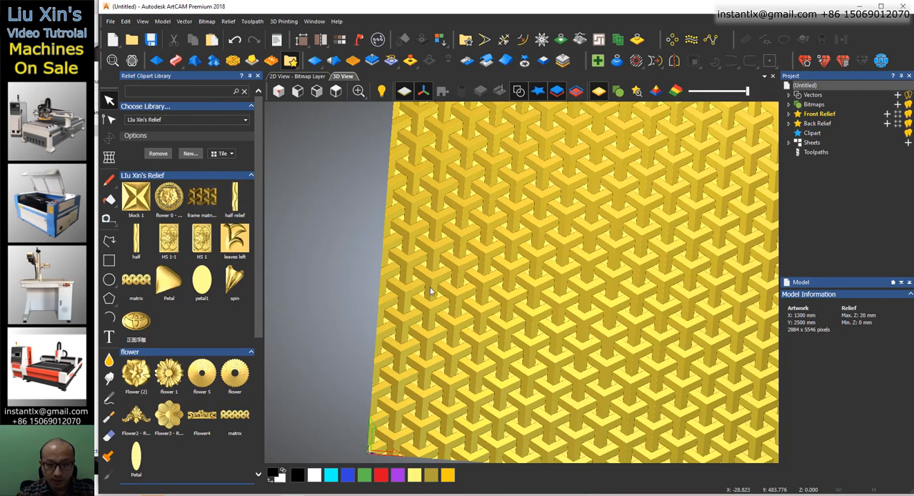
pyautogui.moveTo(523, 326); pyautogui.dragTo(493, 360)
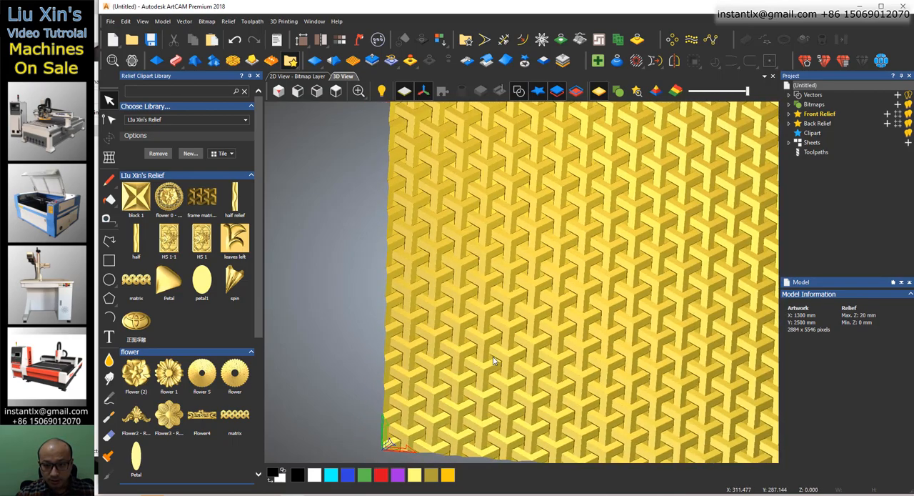